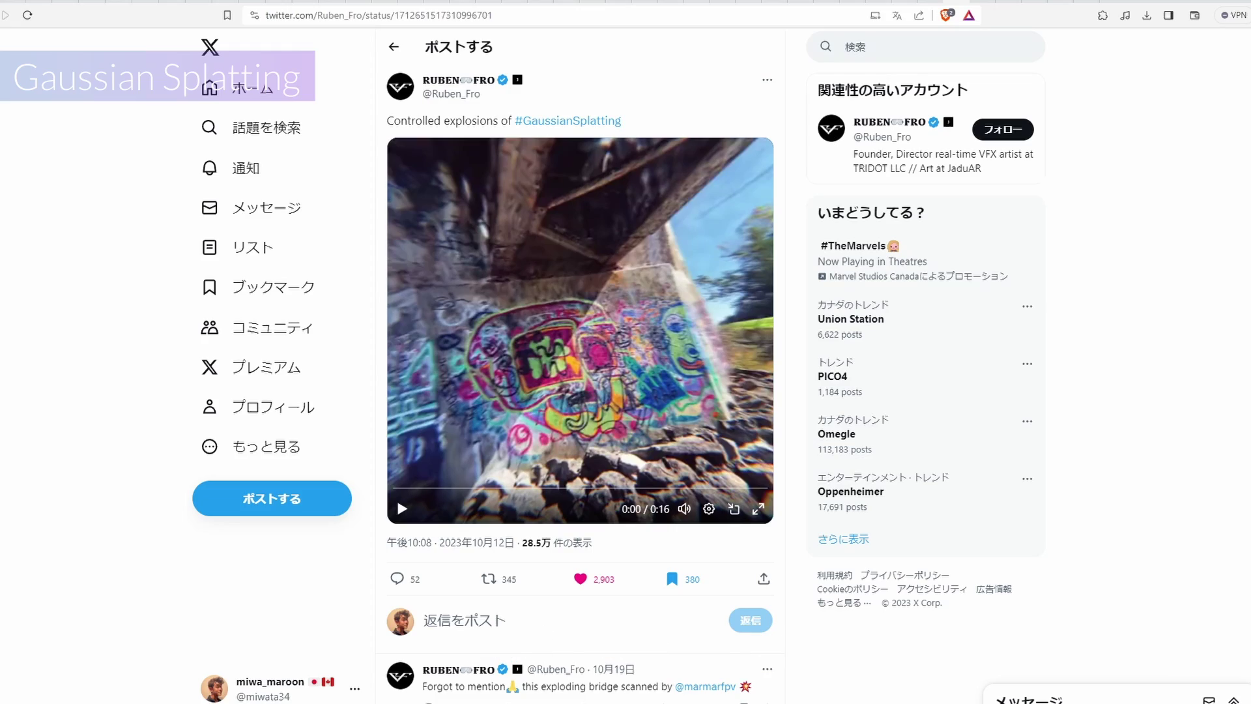
Play the Gaussian Splatting explosion video in the post at full screen
click(401, 509)
click(758, 509)
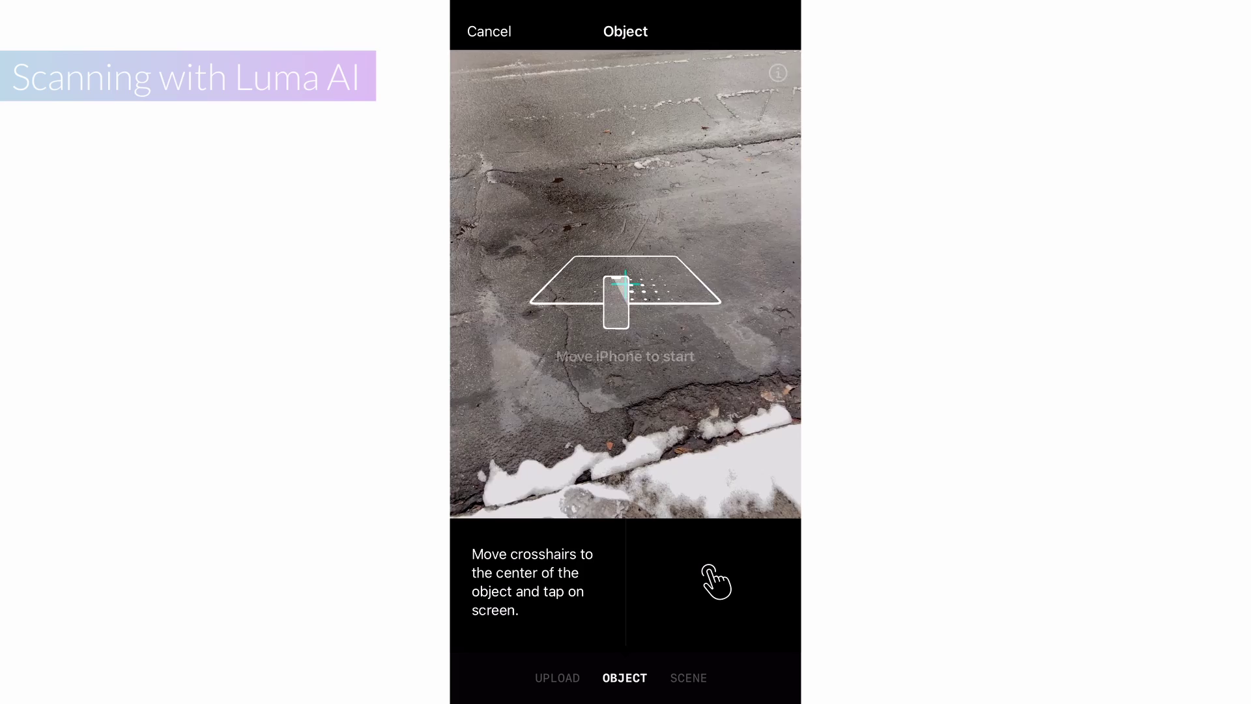
In Luma AI, switch to the Scene capture mode, name the finished capture and upload it
click(689, 678)
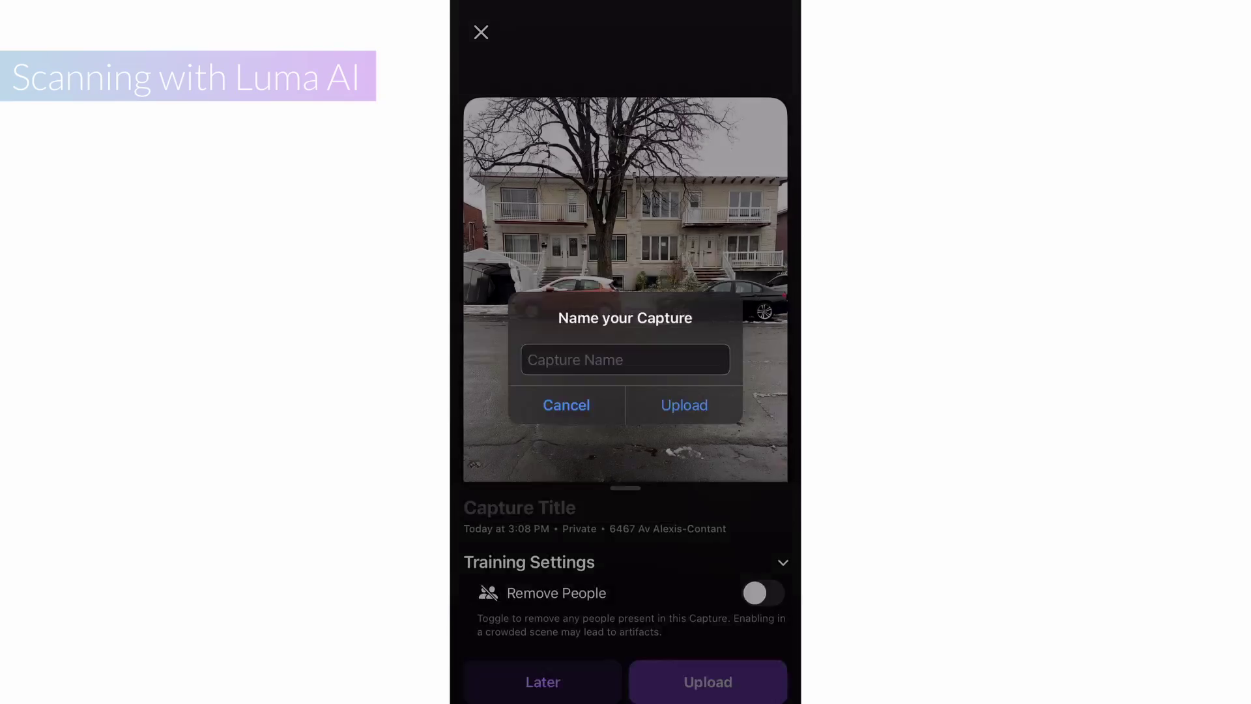
text(t)
click(682, 271)
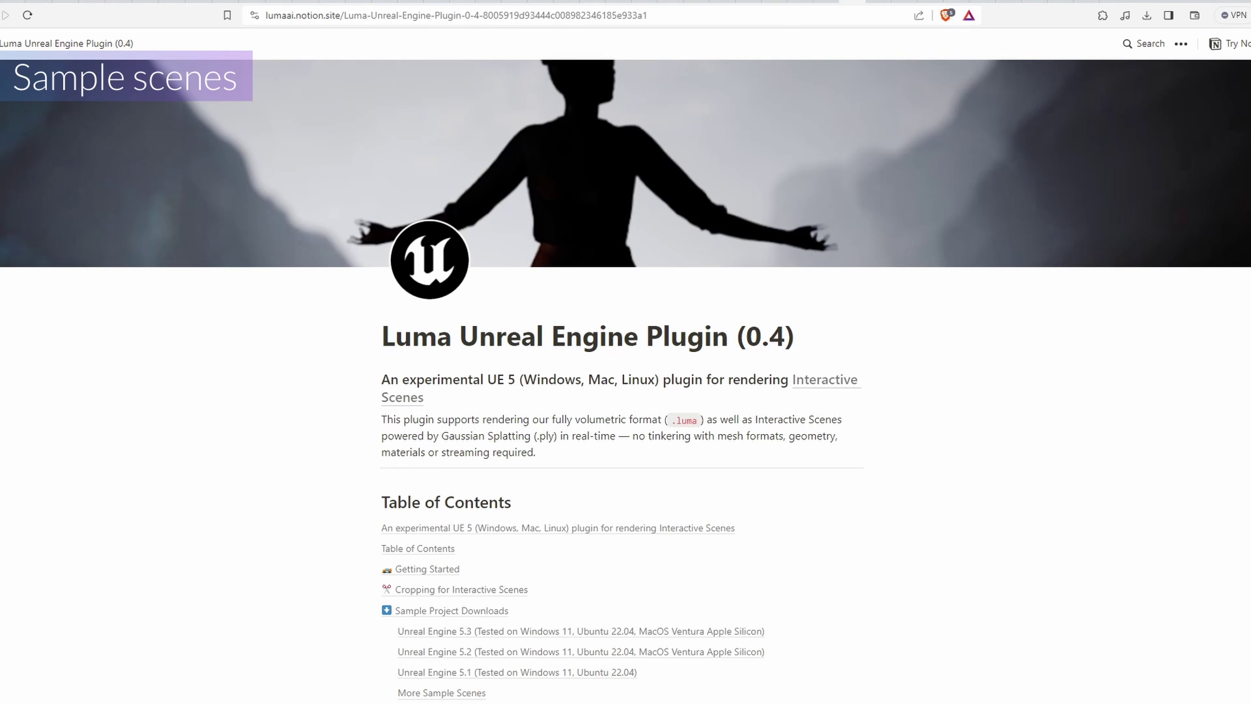
On the Luma Unreal Engine Plugin page, download the basic starter project for Unreal Engine 5.3
scroll(625, 391, down, 2)
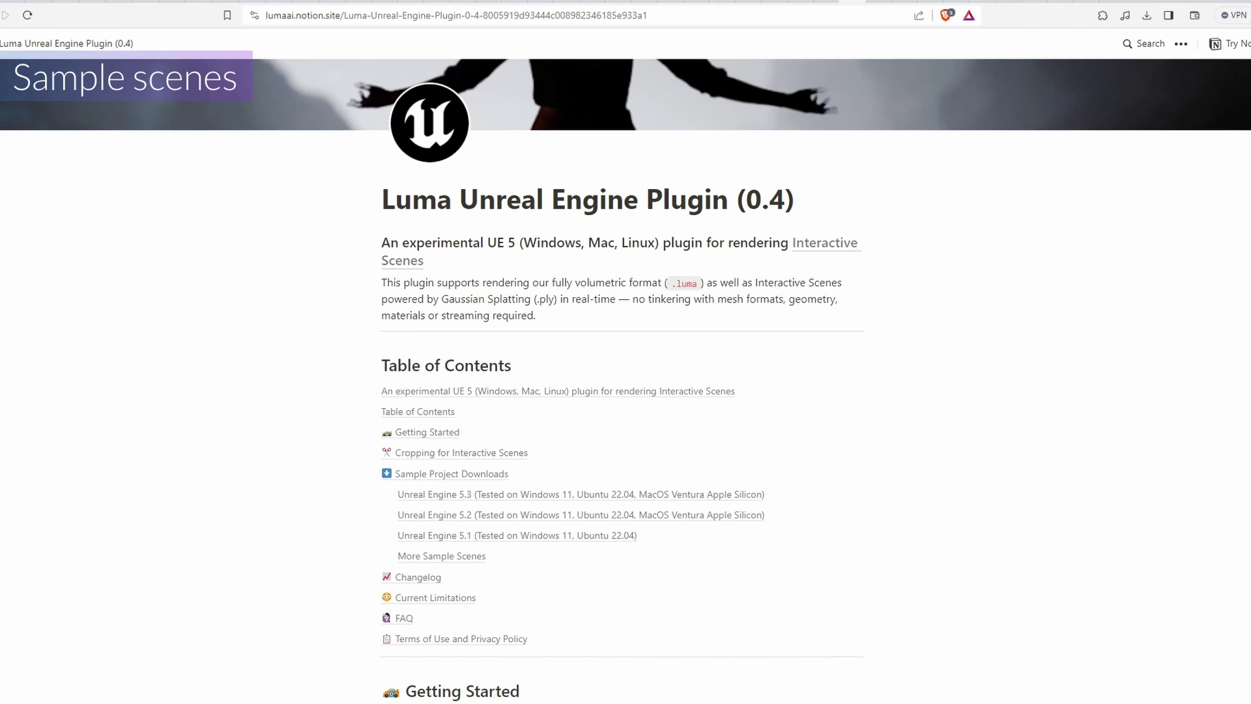
scroll(622, 381, down, 15)
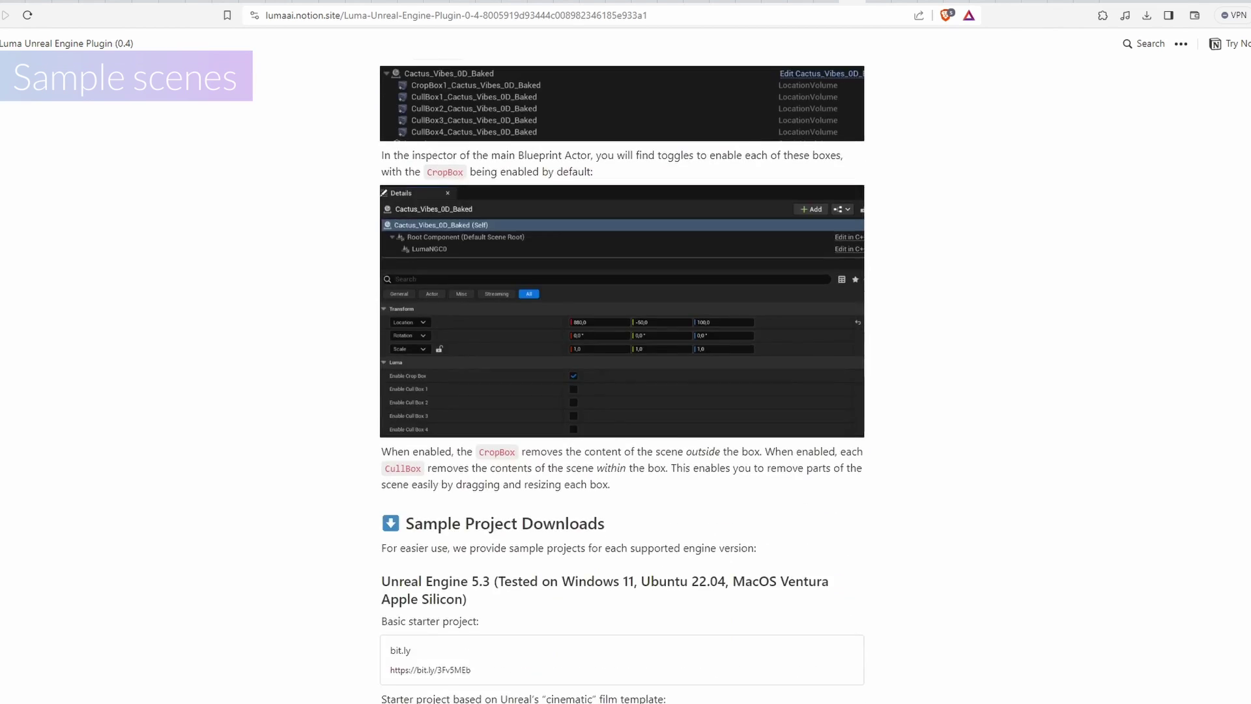
scroll(622, 381, down, 2)
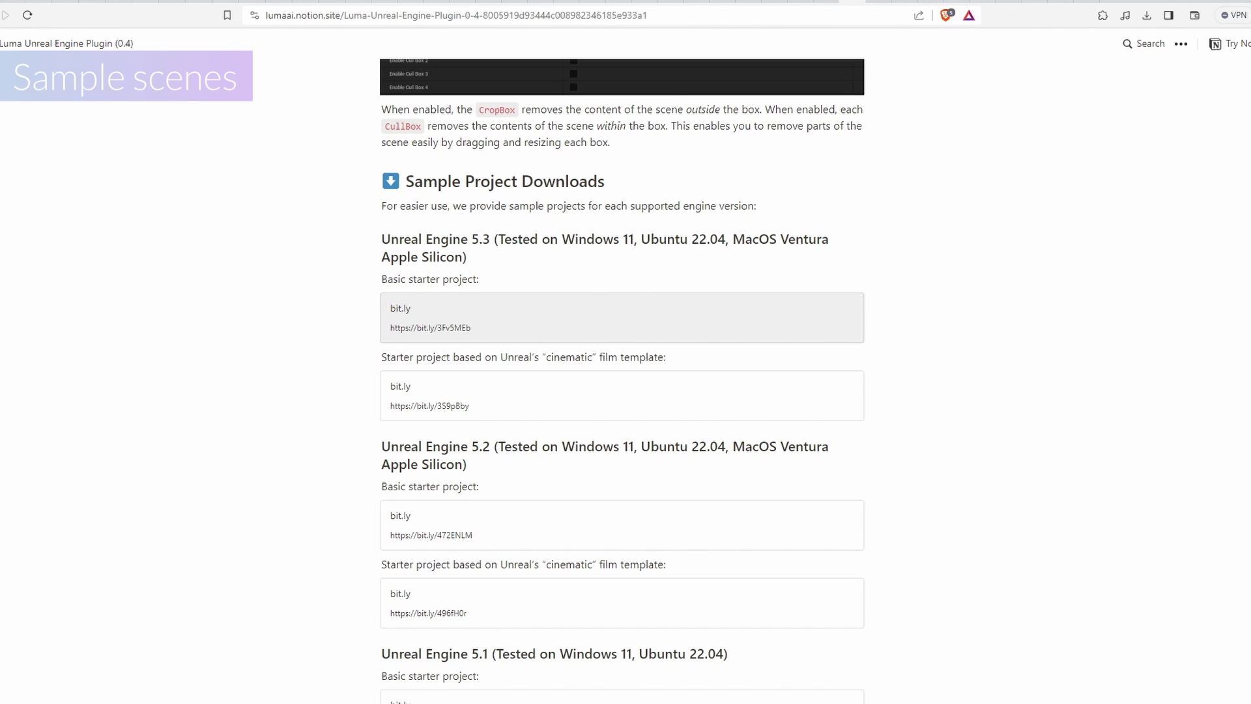
click(430, 318)
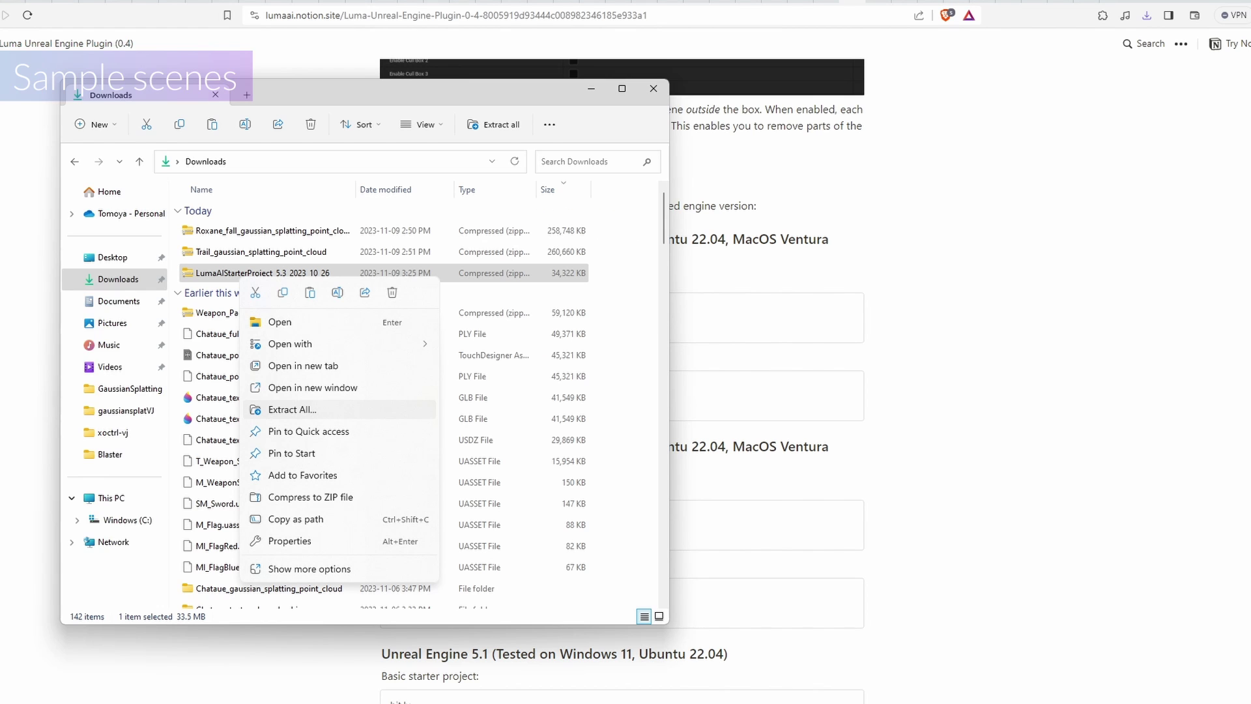
Extract the LumaAIStarterProject_5.3_2023_10_26 archive into its default folder in Downloads
click(293, 409)
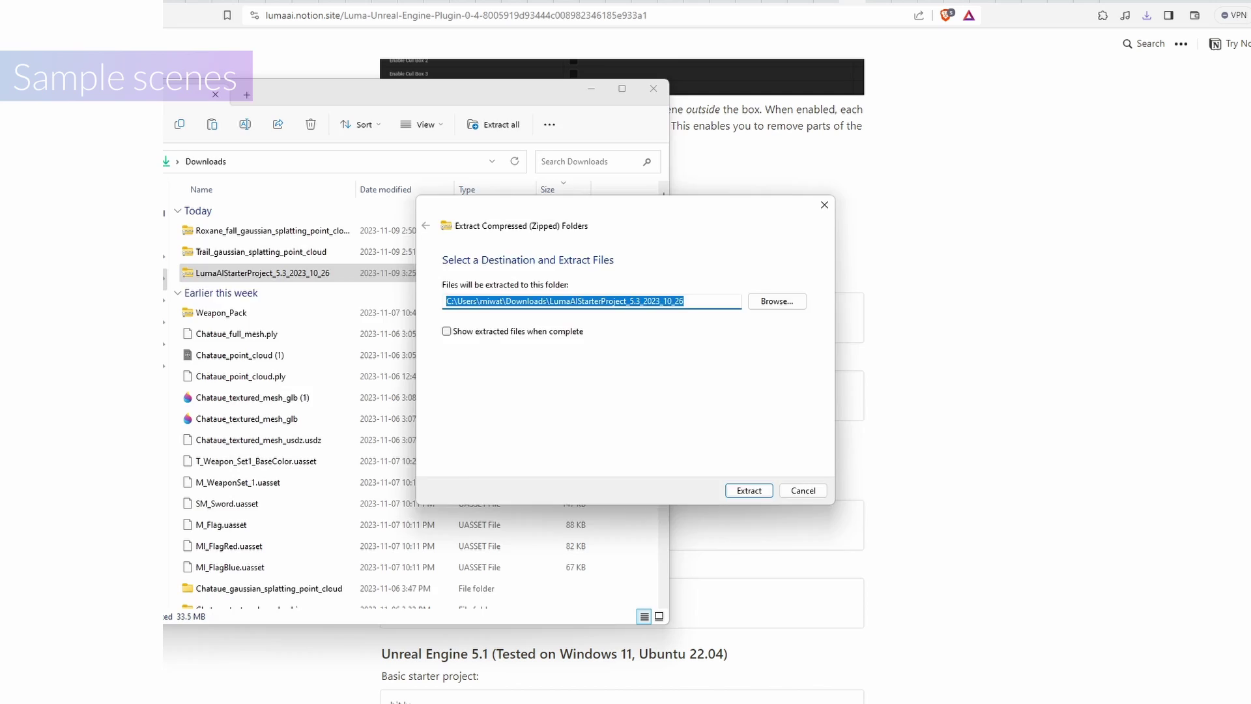
key(Return)
key(Return)
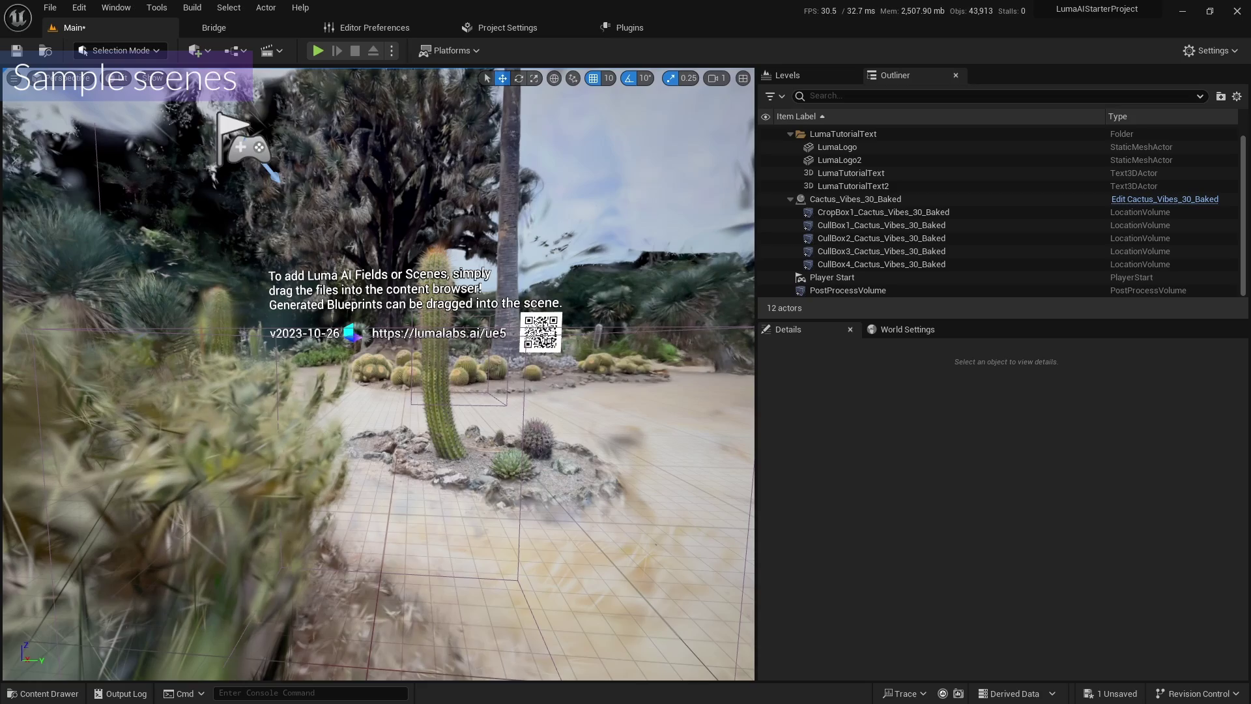
In Unreal Engine, examine the Cactus_Vibes_30_Baked sample scene from near and far viewpoints, selecting the actor along the way
key(w)
key(d)
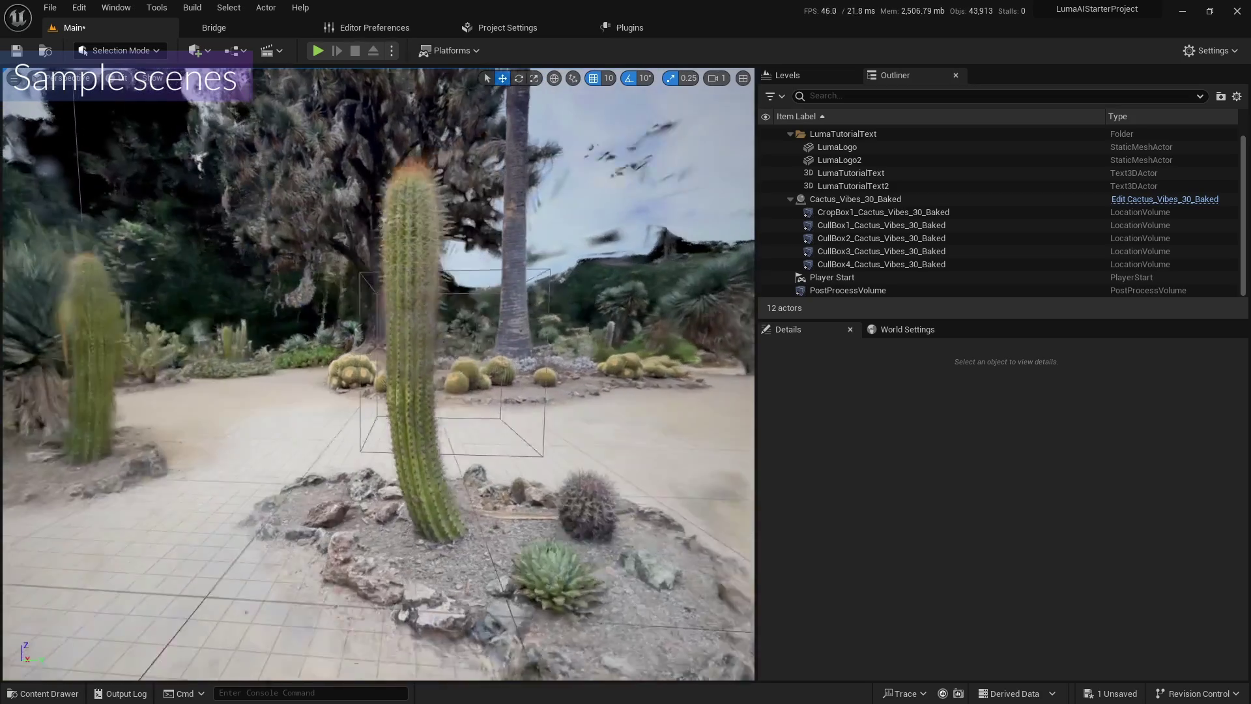
key(w)
right_drag(378, 374, 290, 374)
key(s)
key(w)
key(w)
key(s)
click(378, 374)
key(s)
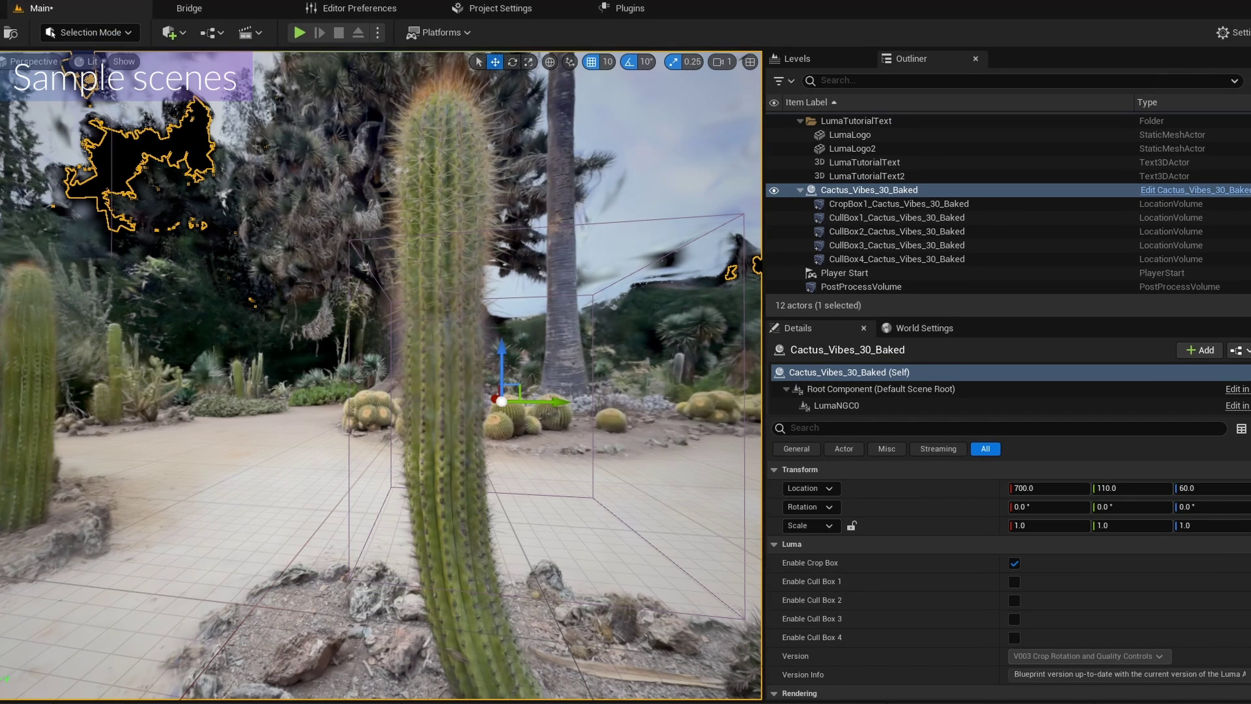
key(w)
right_drag(381, 375, 417, 378)
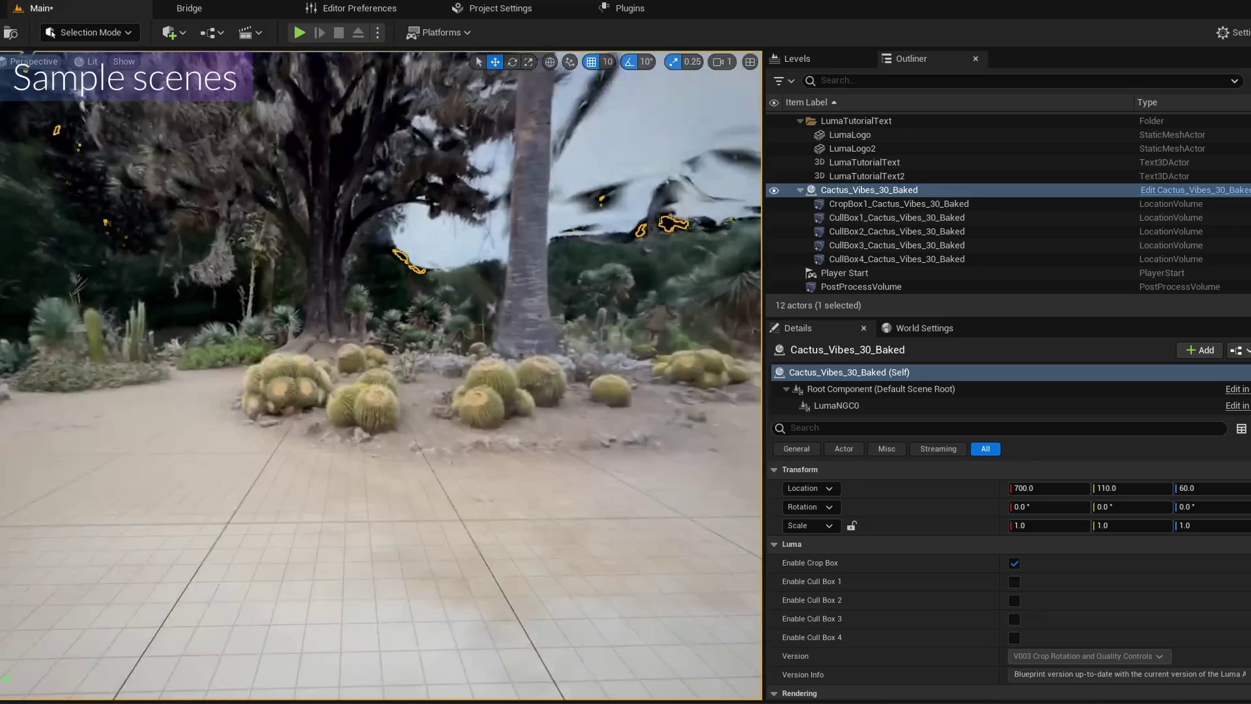
key(s)
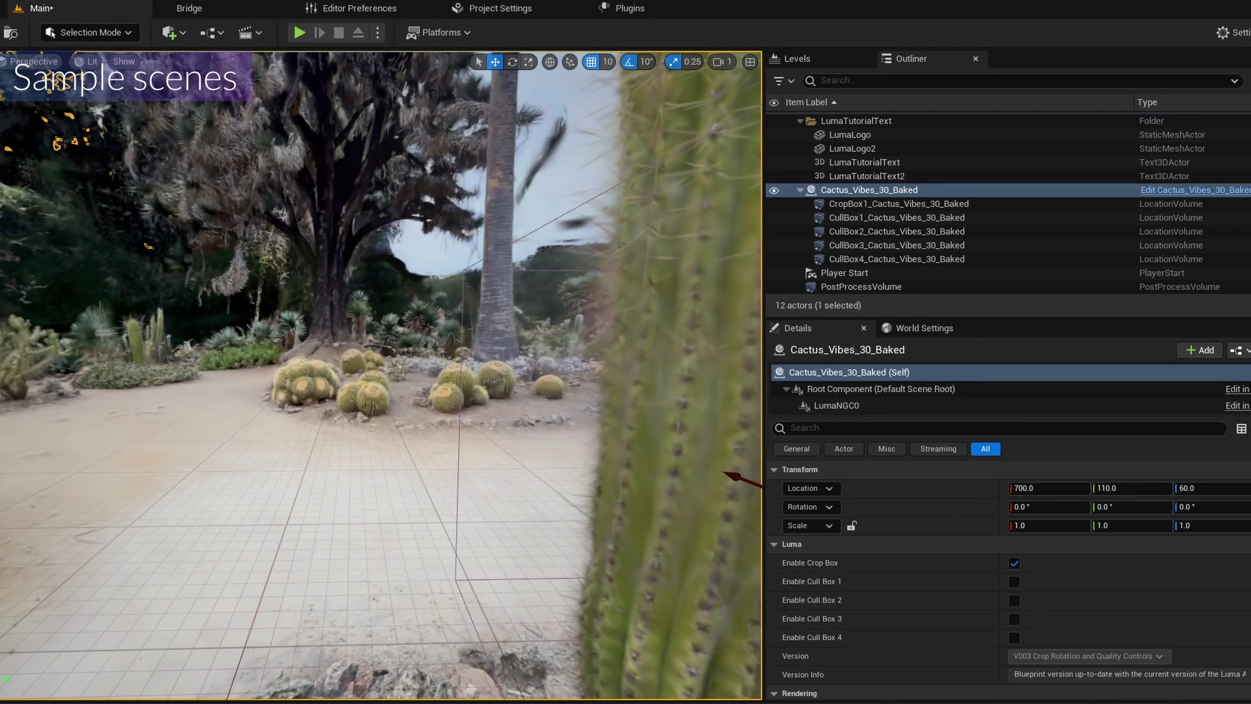
Switch back to the Luma plugin page in the browser and open the Luma Unreal Engine Sample Scenes from More Sample Scenes
key(super)
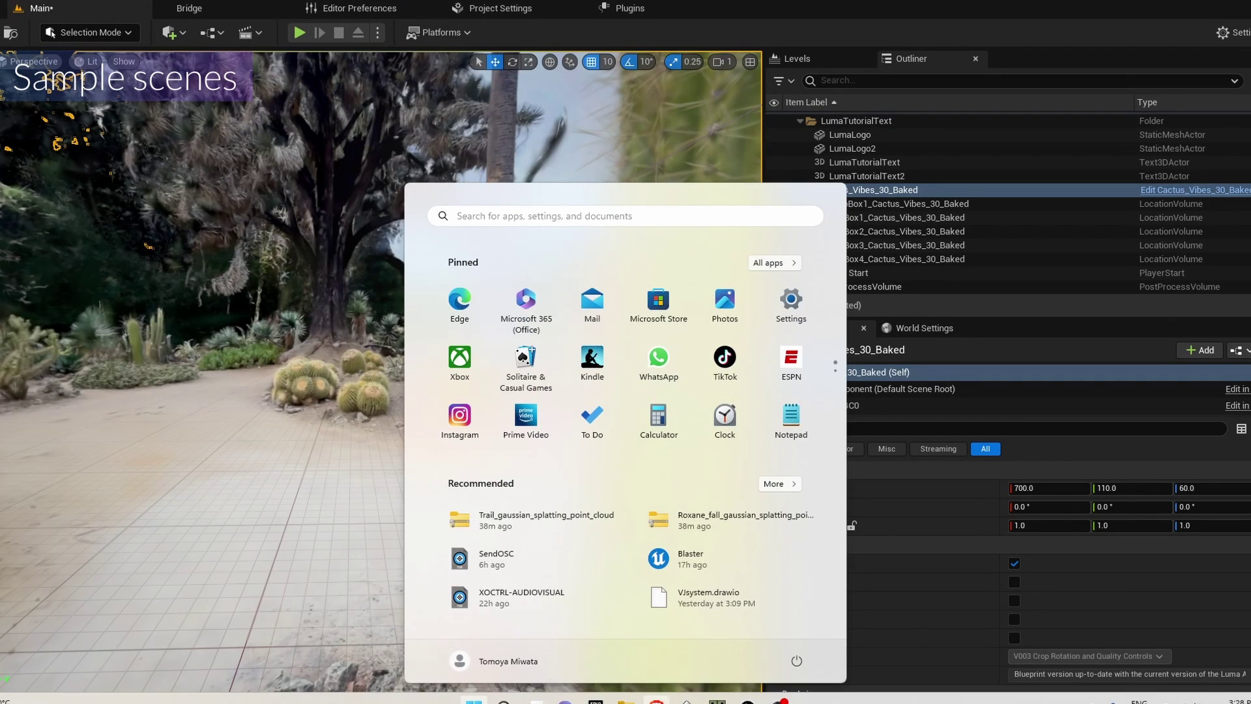
click(656, 701)
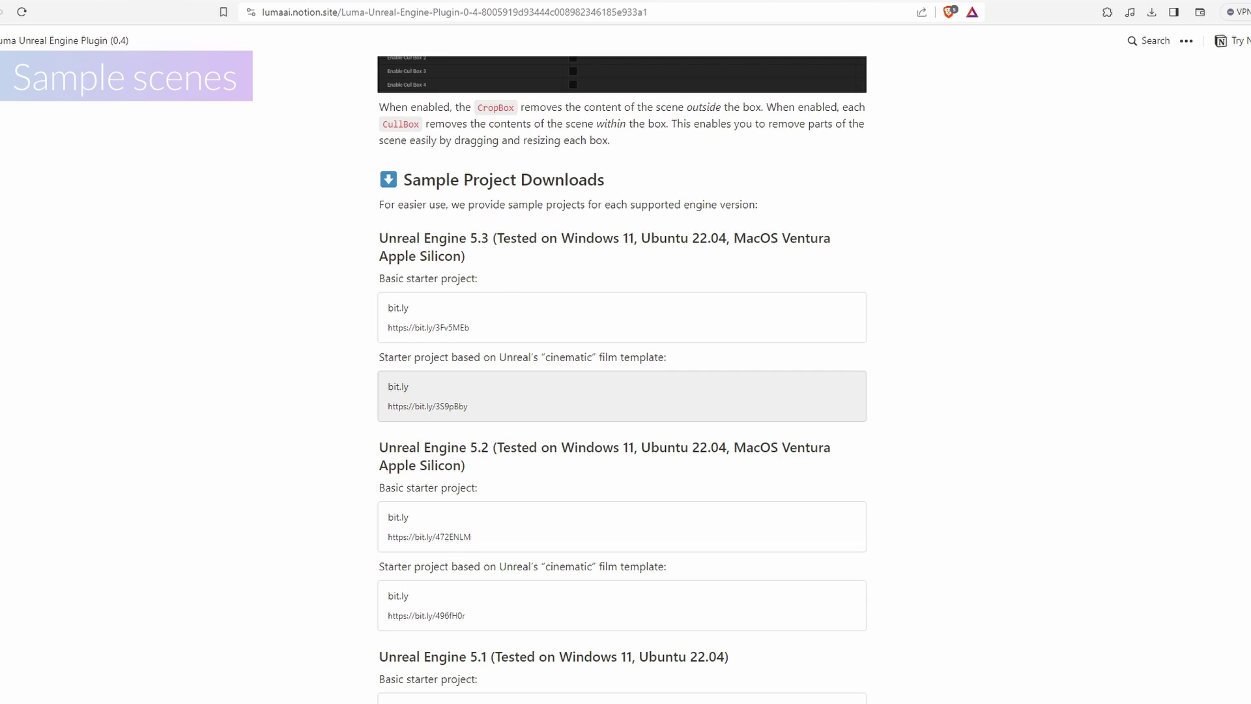
scroll(622, 396, down, 7)
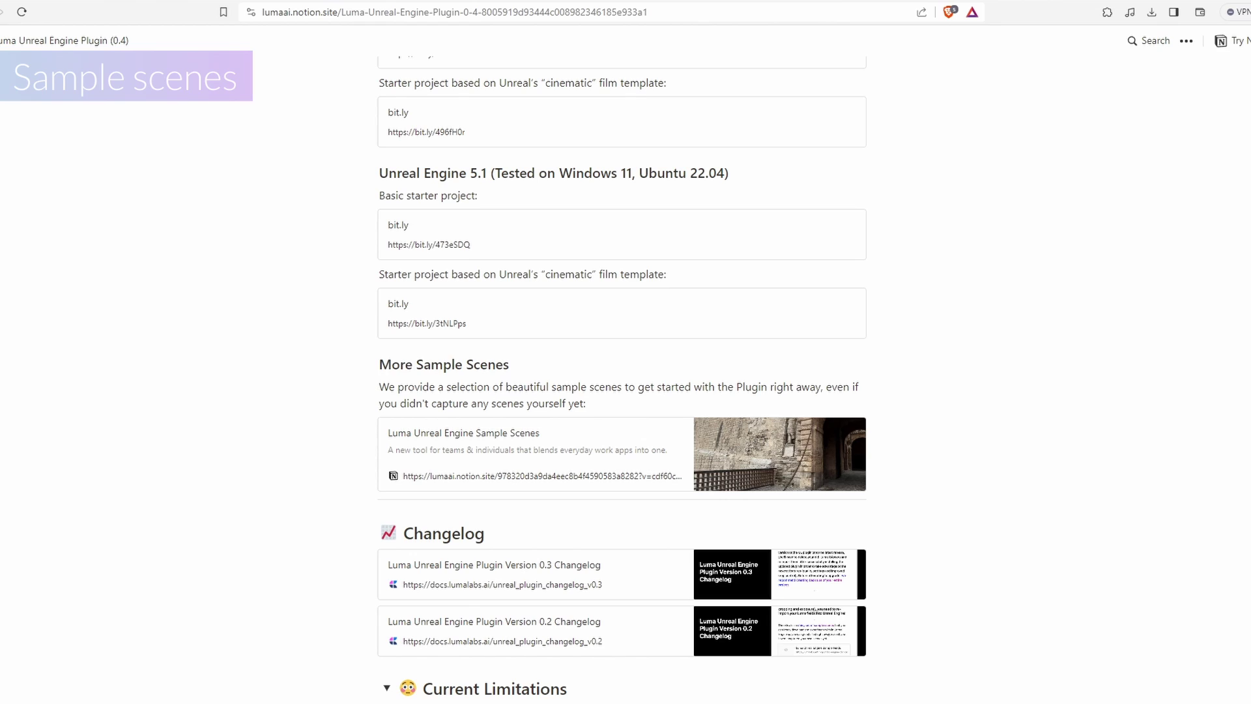
drag(379, 364, 509, 364)
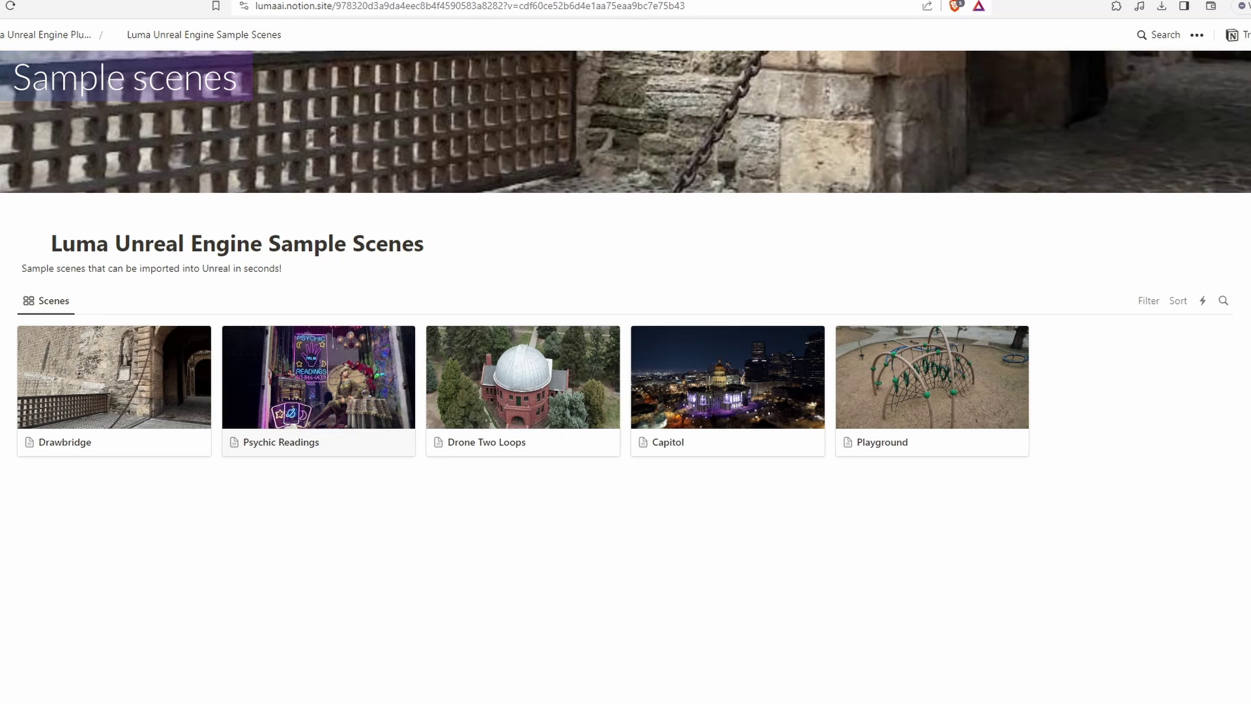
Open the Drone Two Loops sample and download both its Luma Interactive Scene and its Luma Field
click(522, 391)
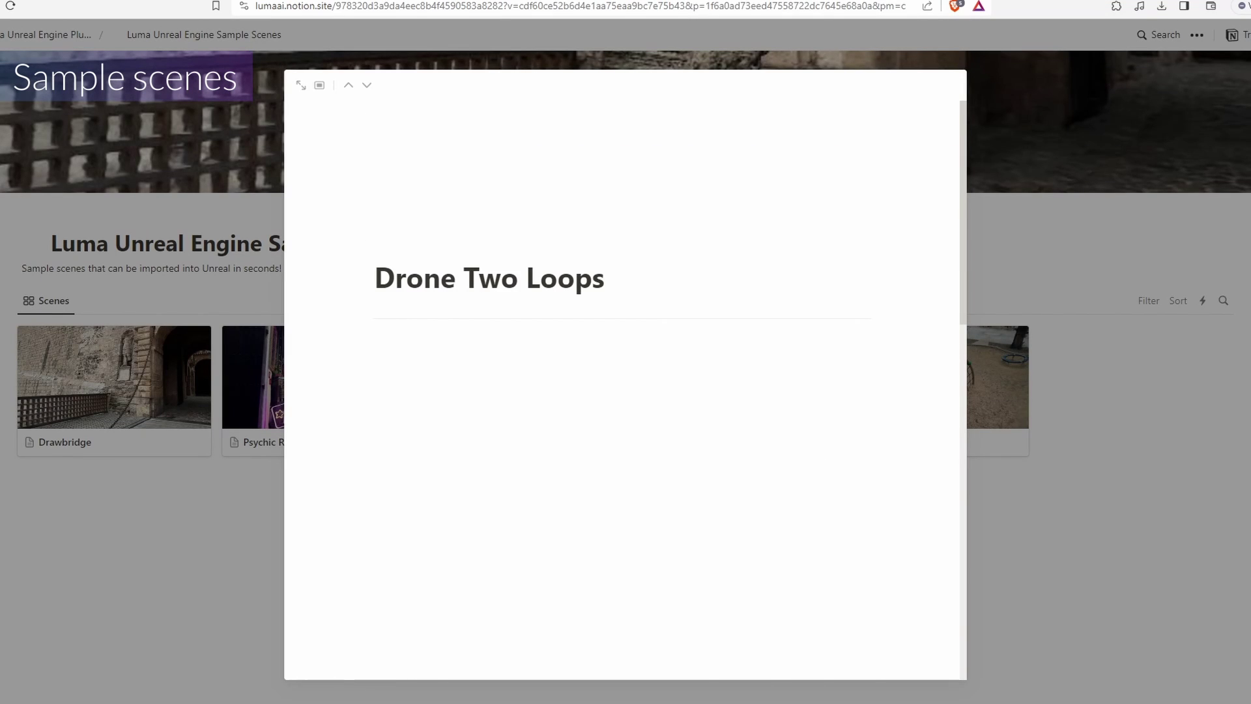
scroll(622, 391, down, 5)
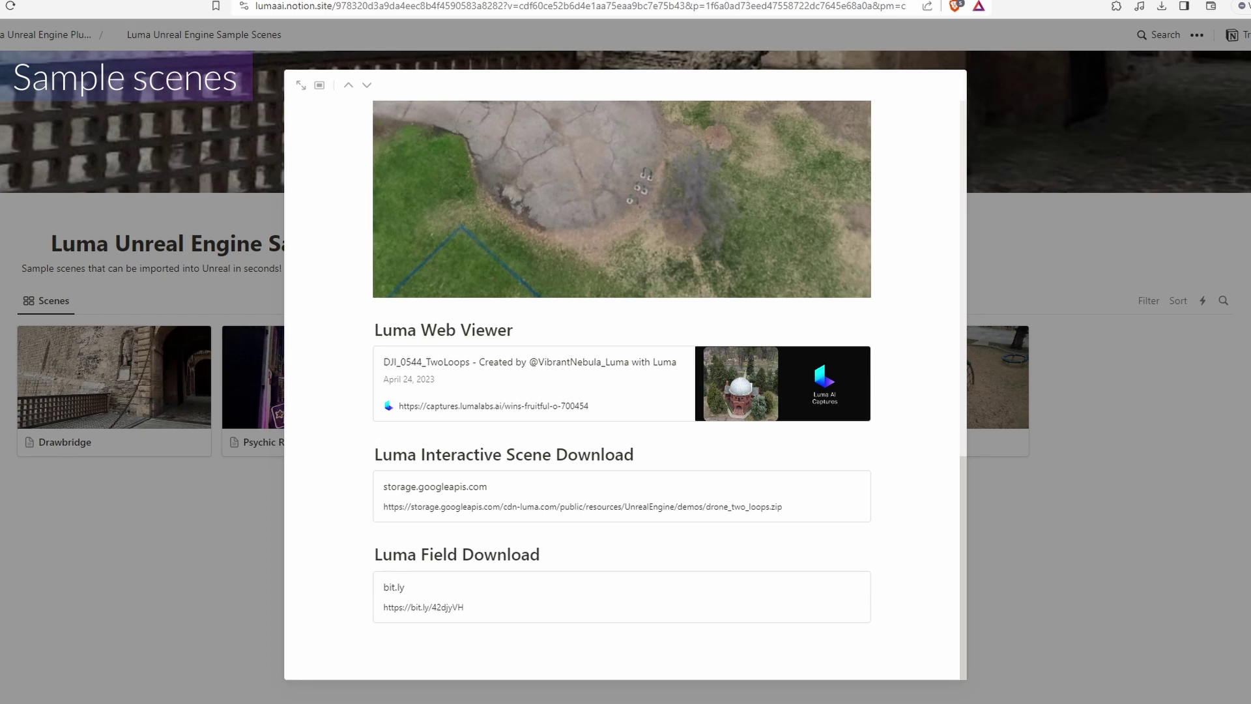
drag(421, 454, 551, 454)
drag(416, 554, 463, 554)
click(463, 554)
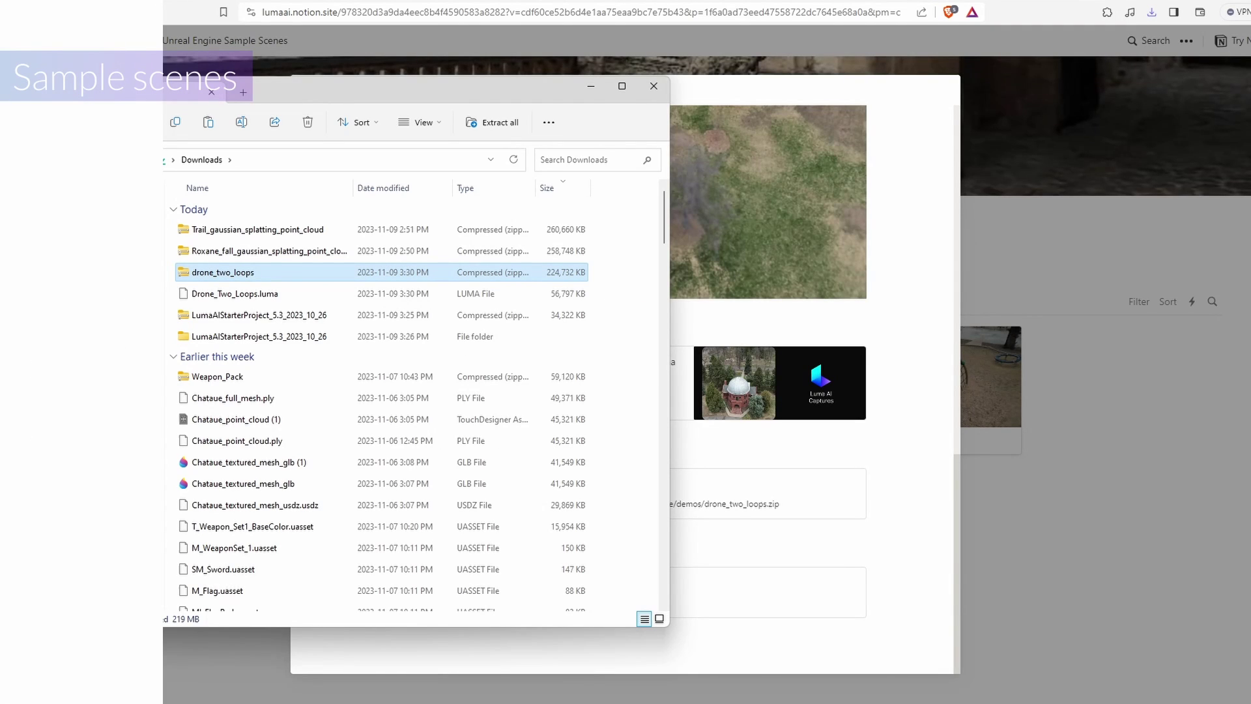
Extract the drone_two_loops archive in the Downloads folder to its default destination
right_click(274, 274)
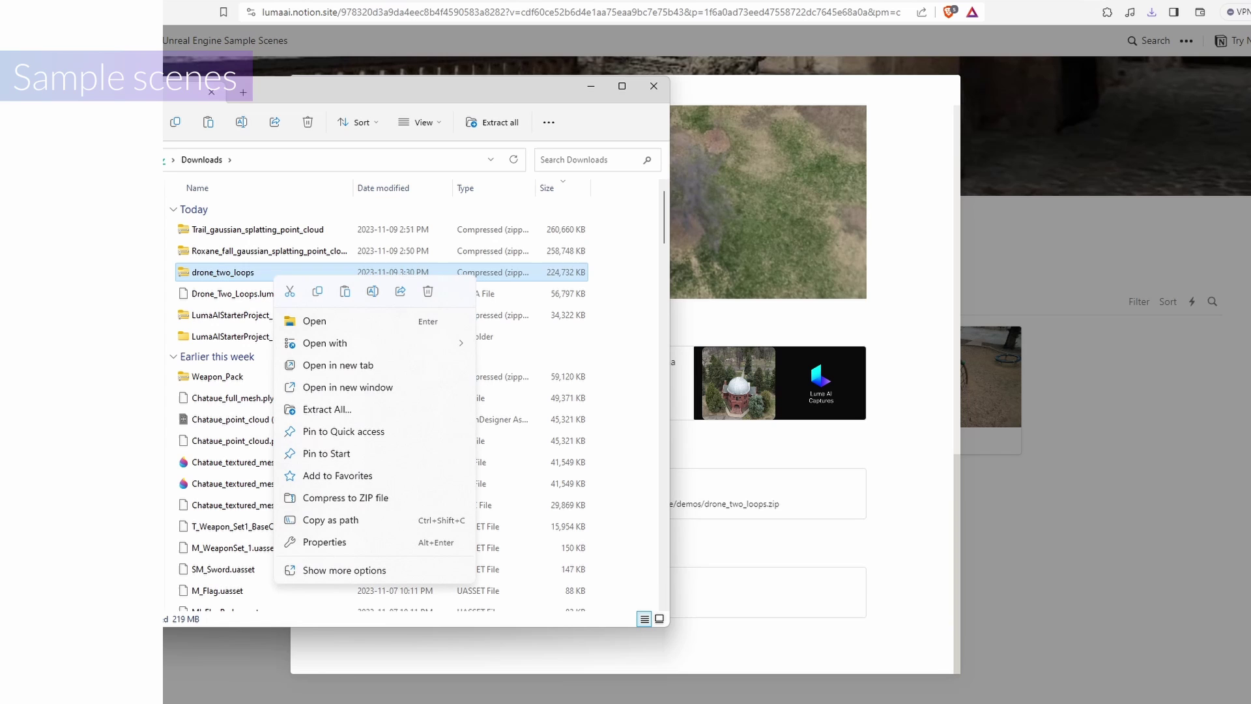
click(327, 409)
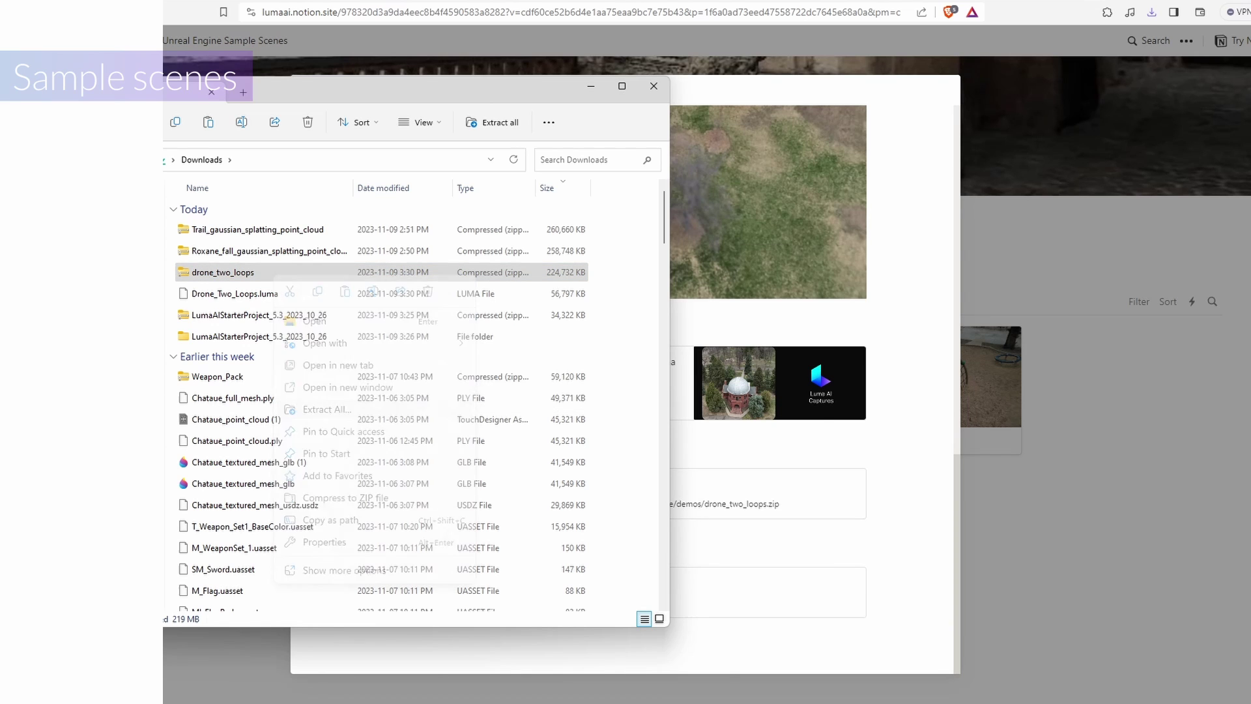
key(Return)
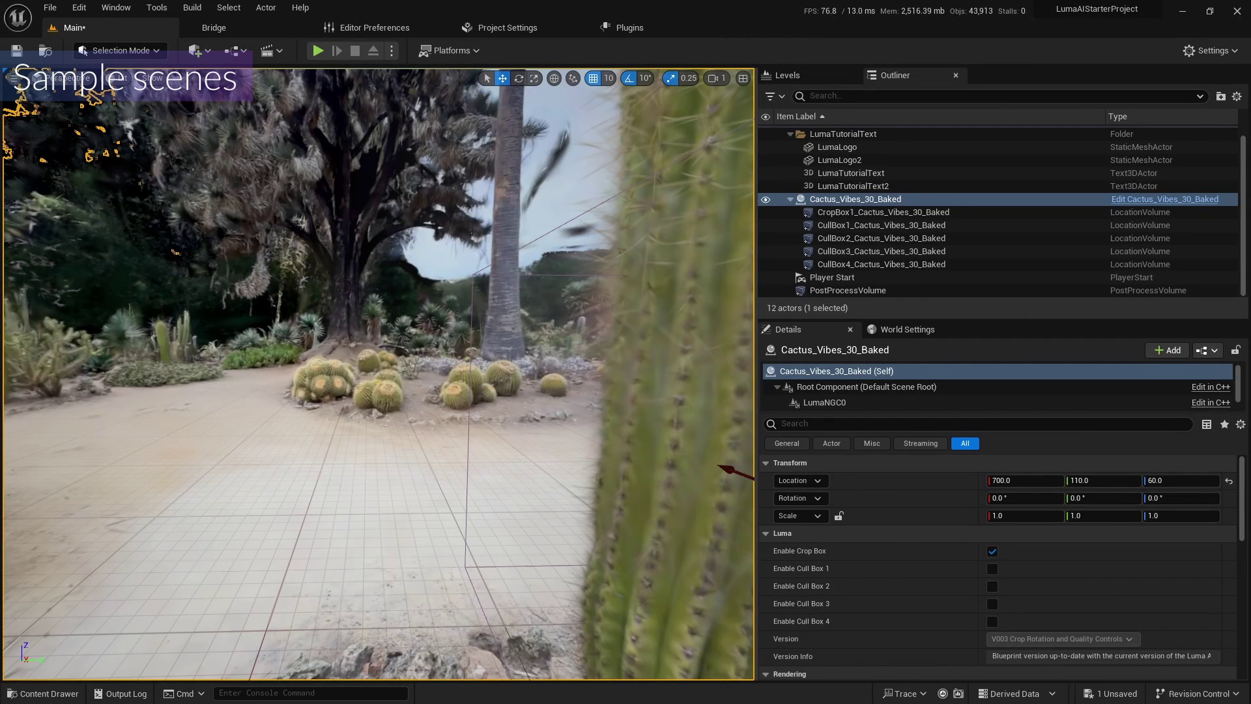
In Unreal Engine, create a folder named Field inside the project's Content folder
key(ctrl+space)
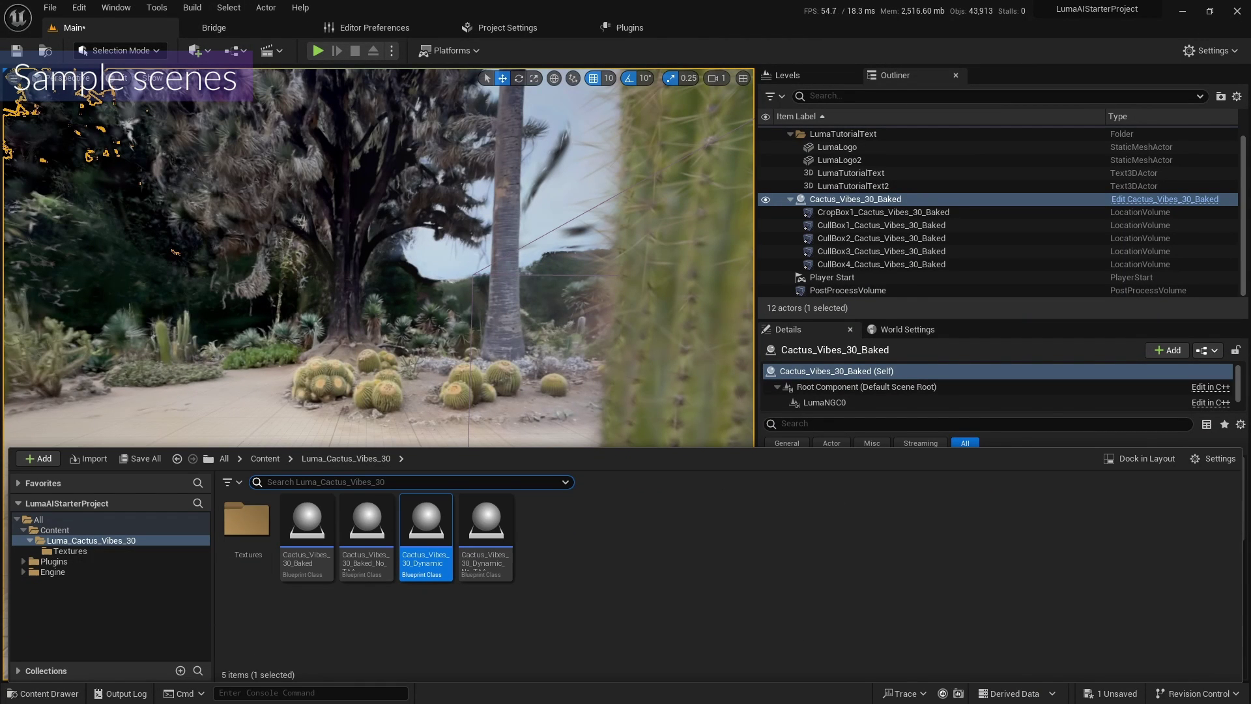
click(54, 530)
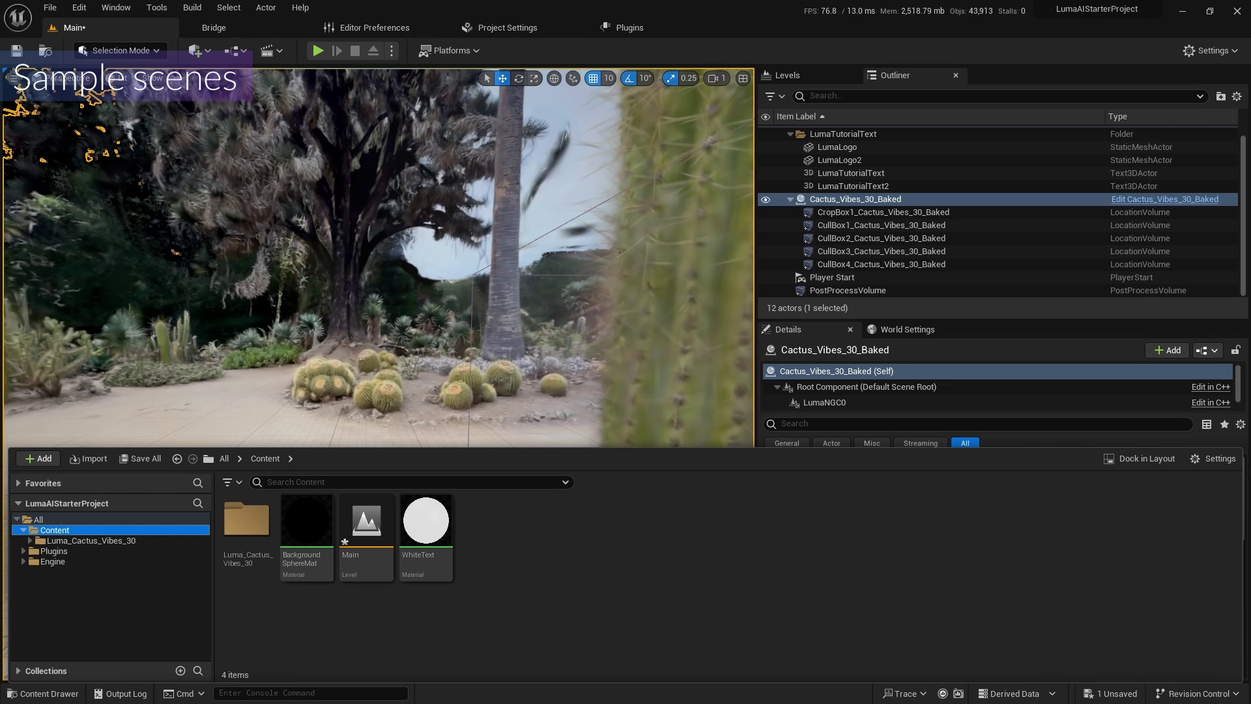
right_click(514, 544)
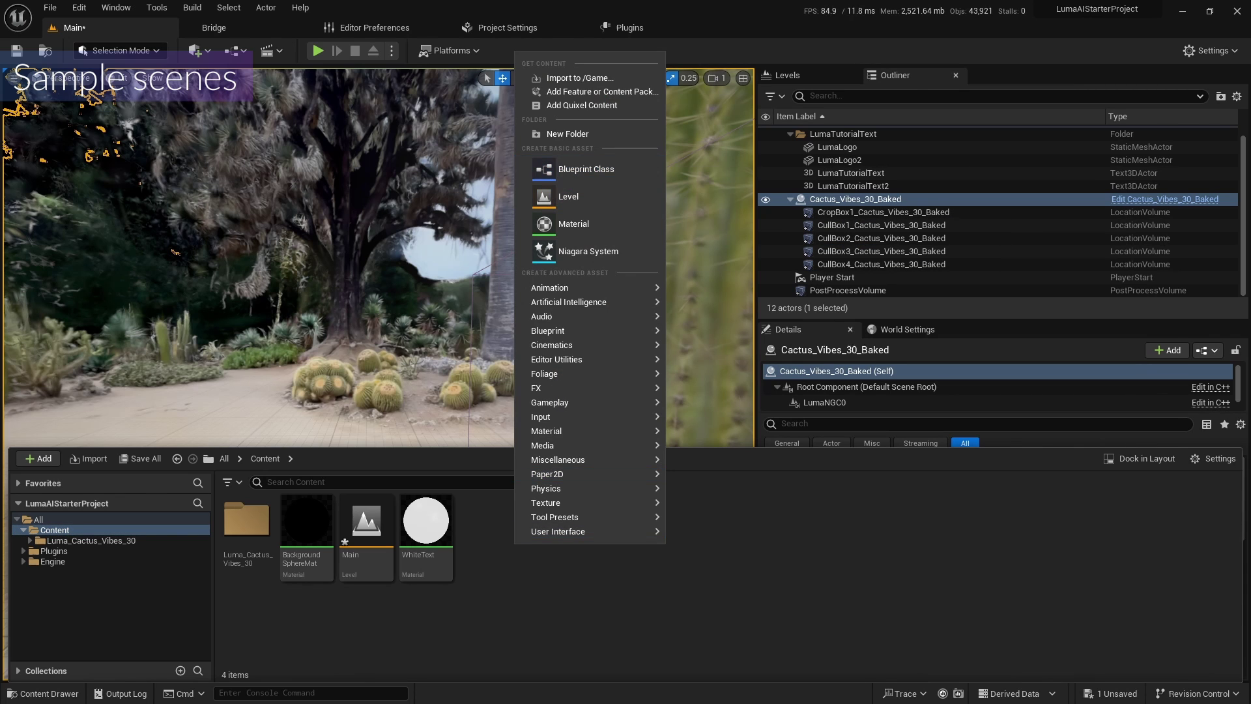
click(565, 134)
key(ctrl+shift+n)
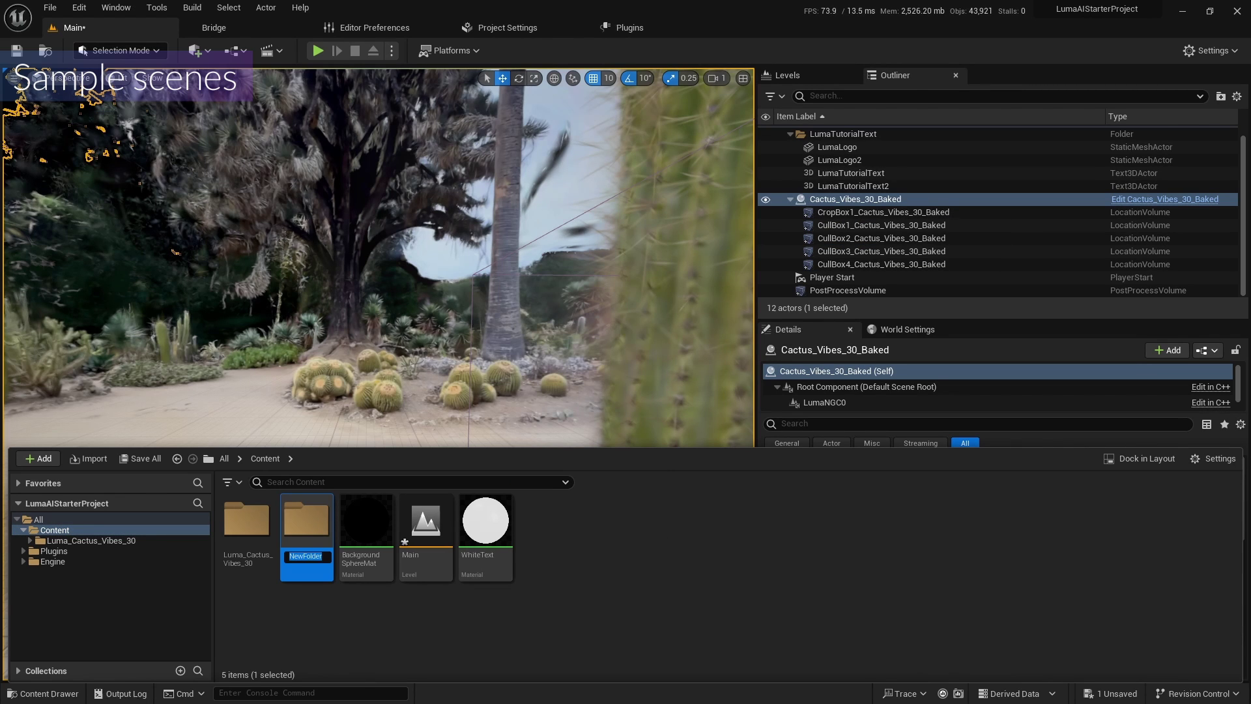
text(Field)
key(Return)
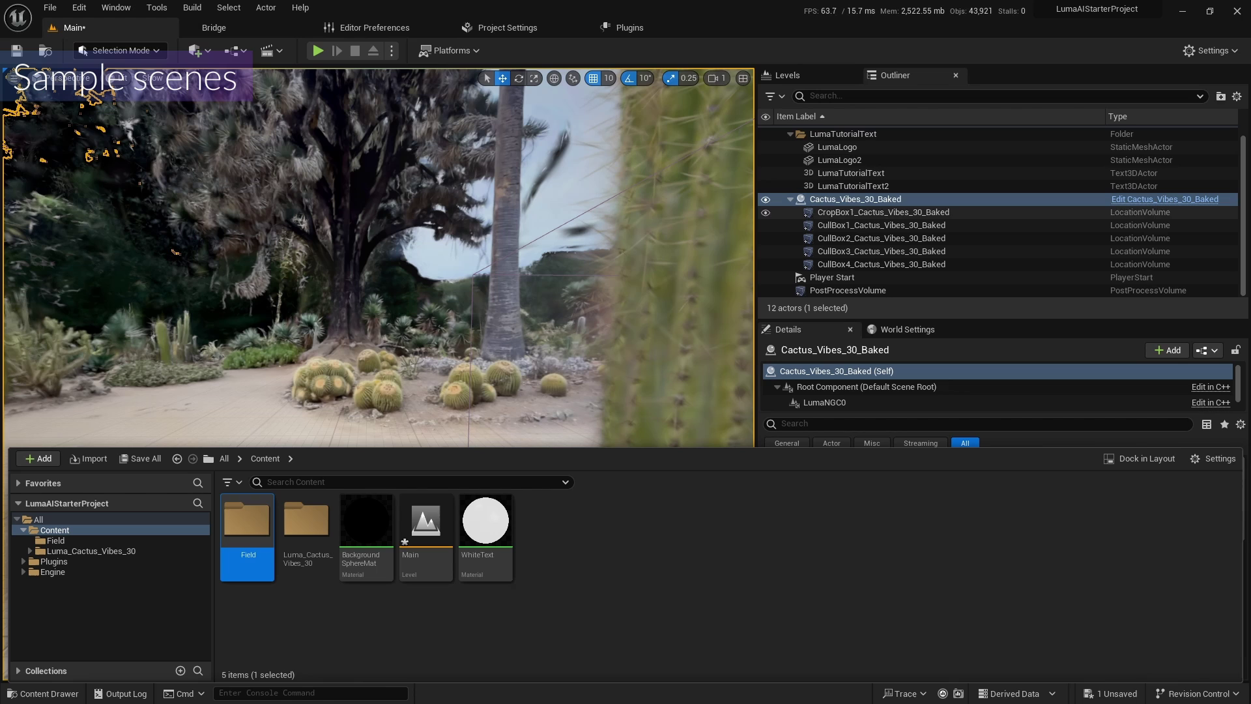
Create a second folder named InteractiveScene inside the Content folder
right_click(572, 530)
click(621, 121)
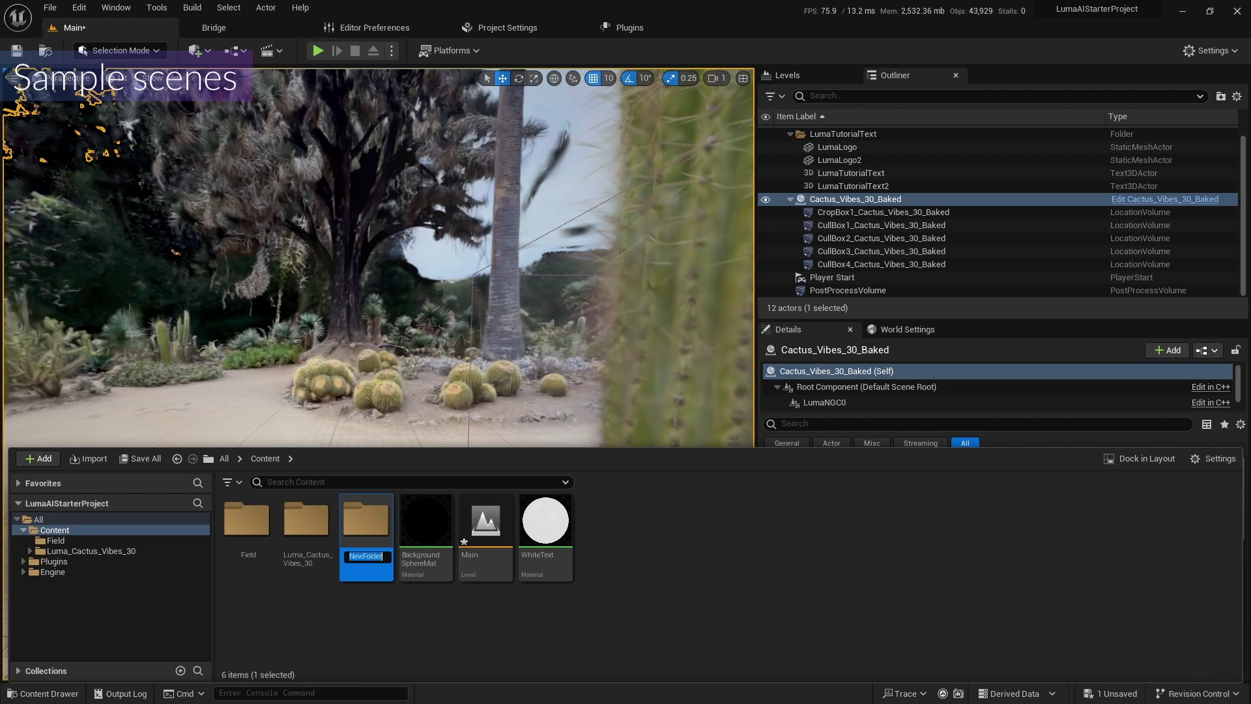
text(InteractiveScene)
key(Return)
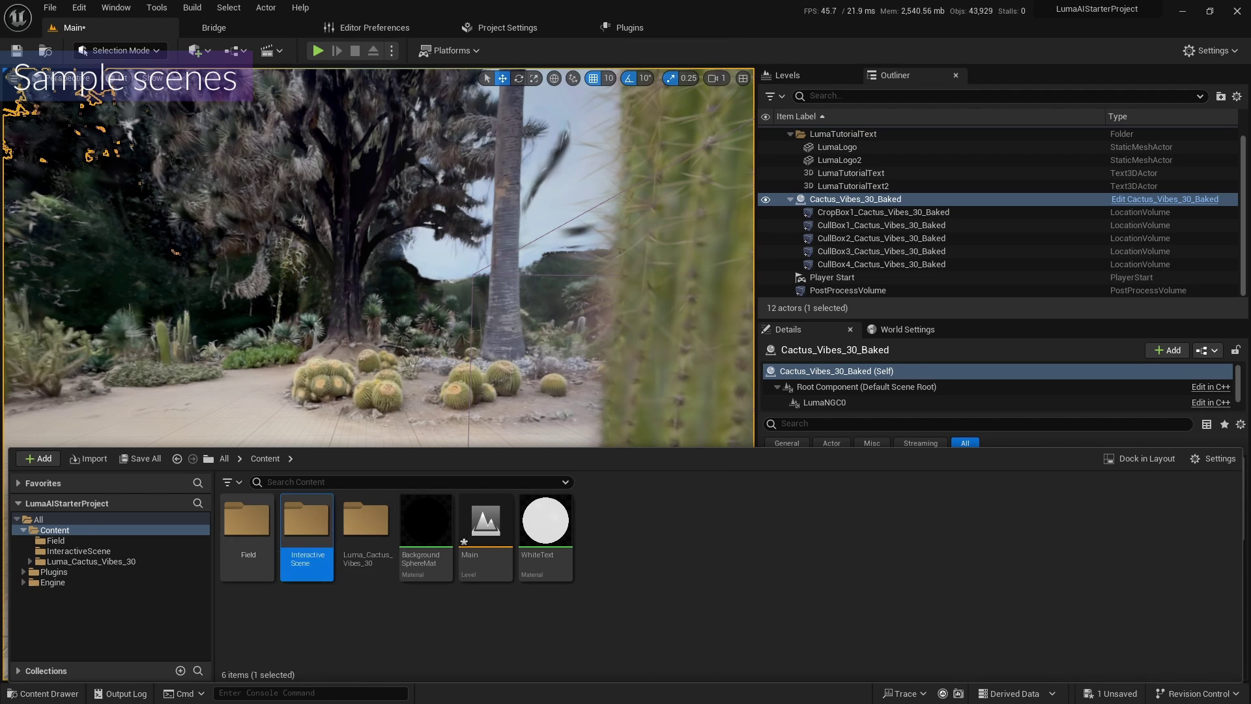
Open the Field folder and import Drone_Two_Loops.luma into it from the Downloads folder
double_click(248, 524)
key(ctrl+space)
key(ctrl+space)
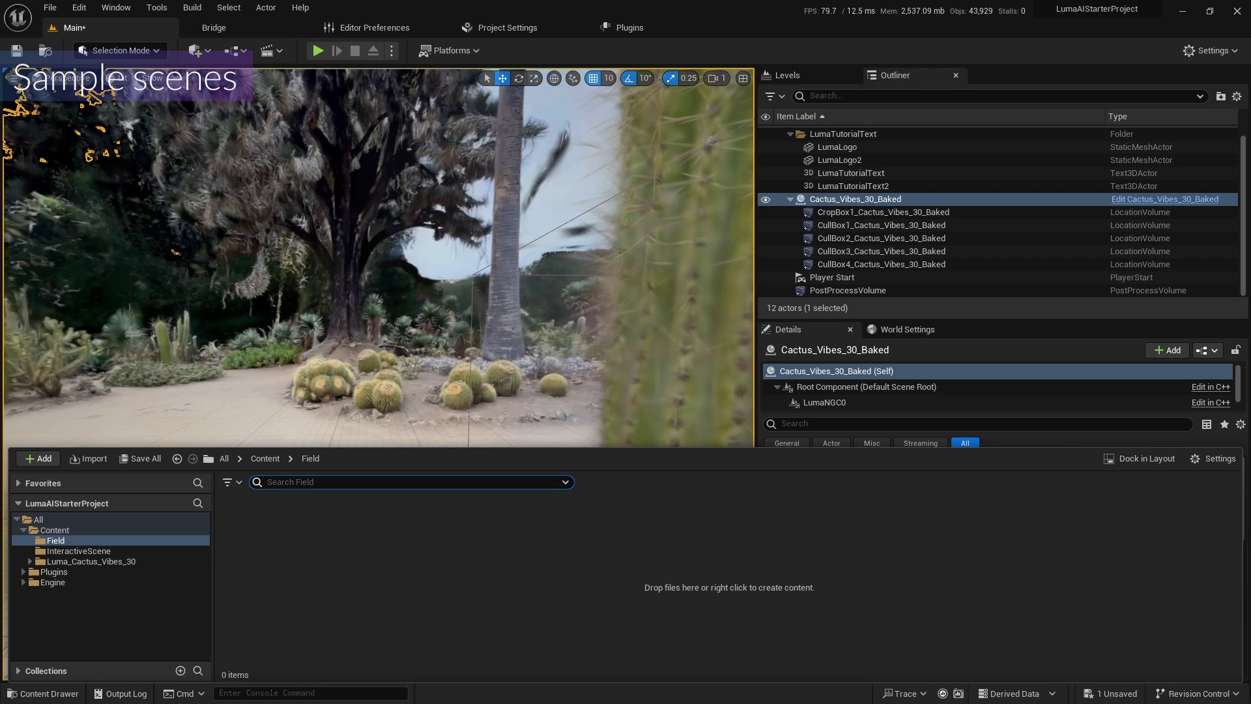
key(super)
mouse_move(625, 688)
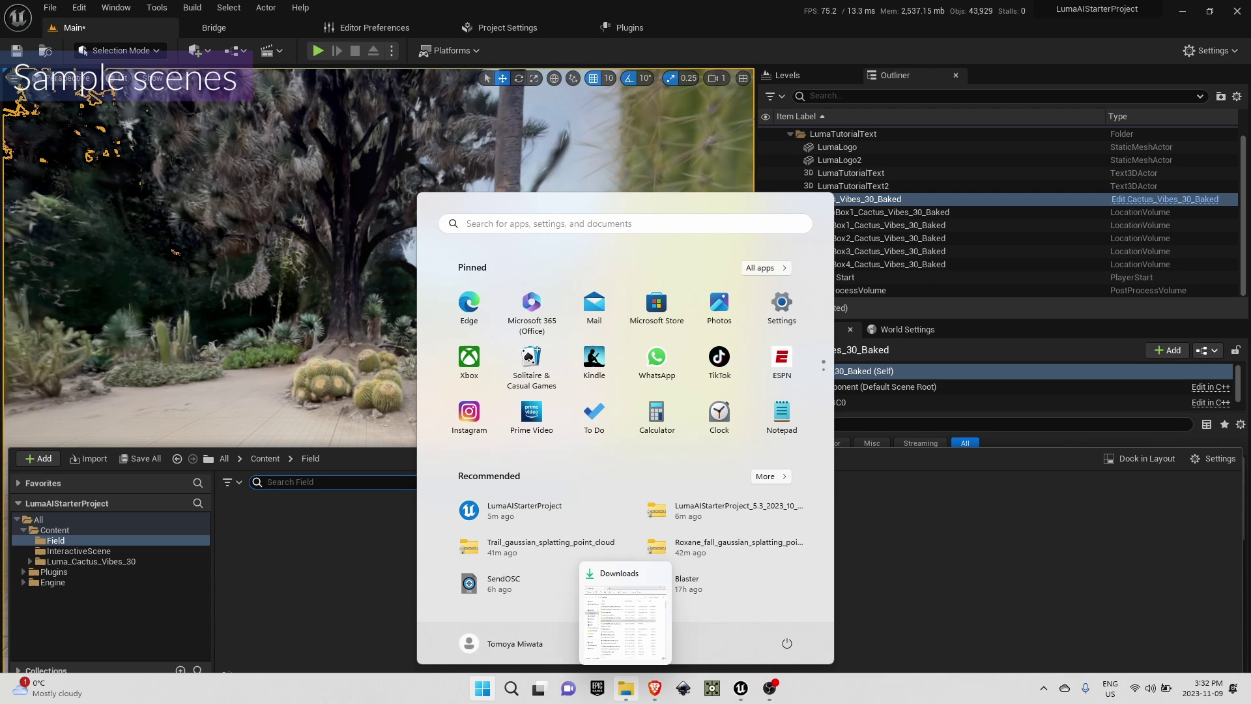
click(624, 618)
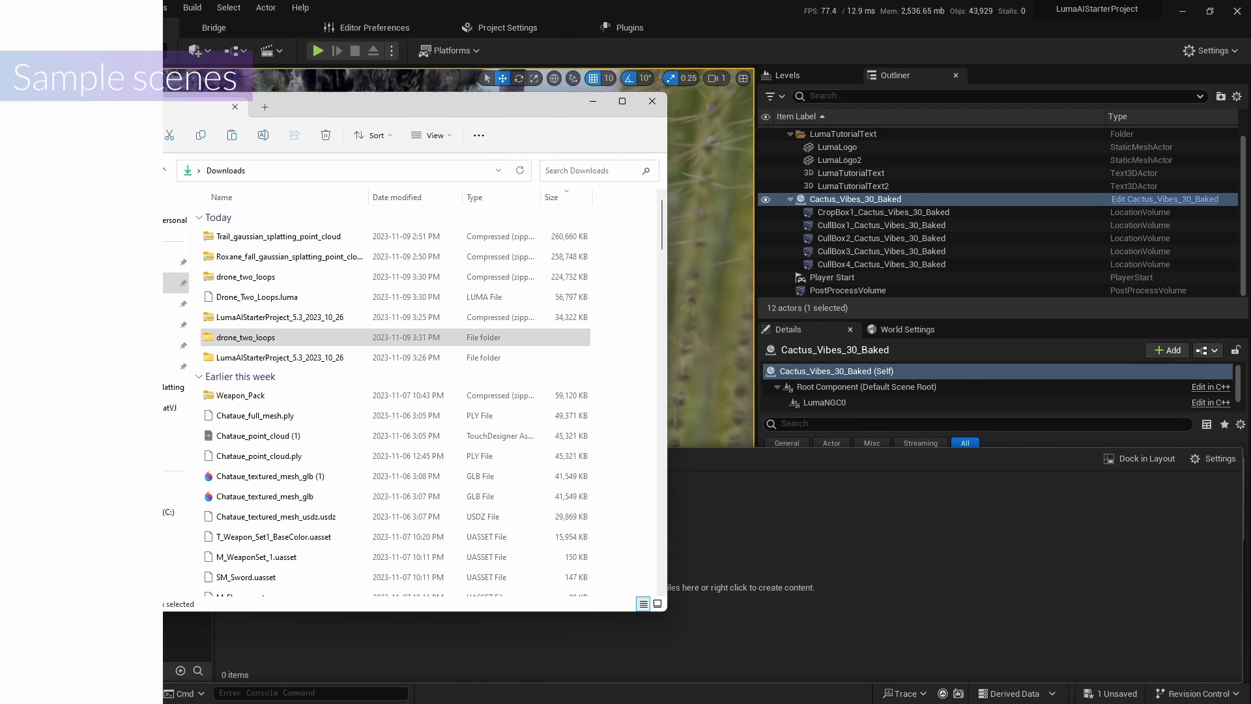
drag(476, 109, 879, 106)
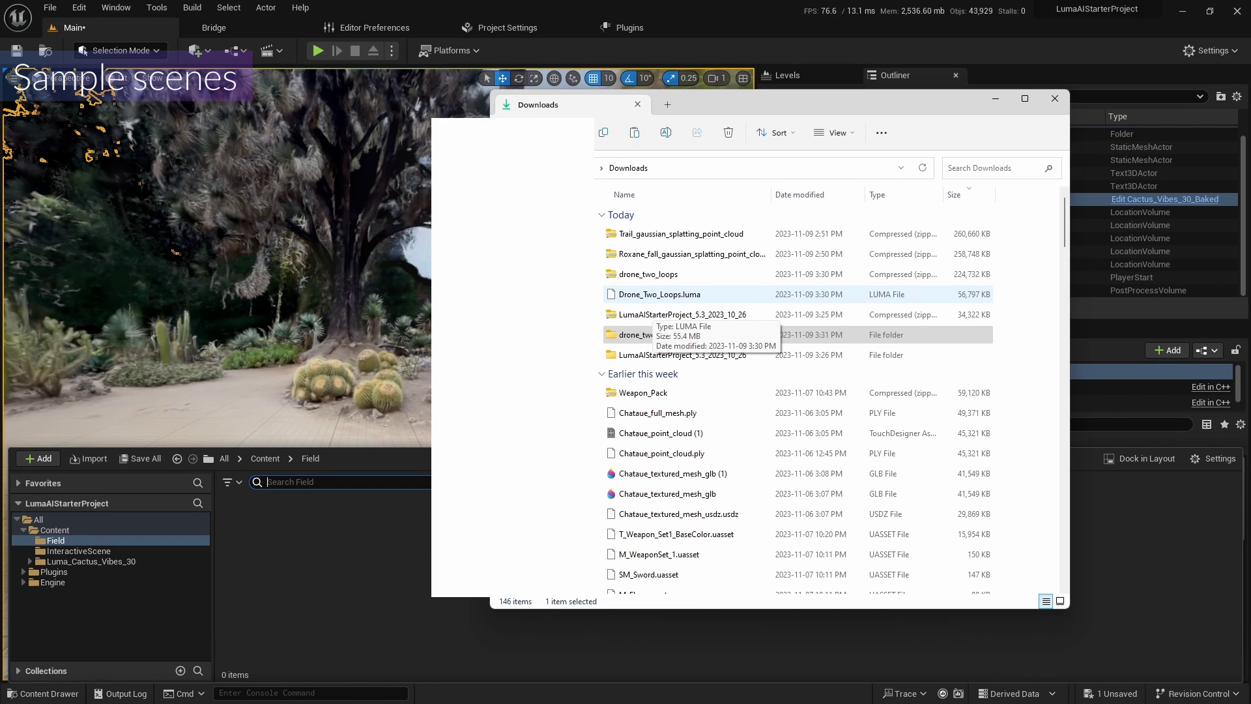
drag(654, 297, 540, 384)
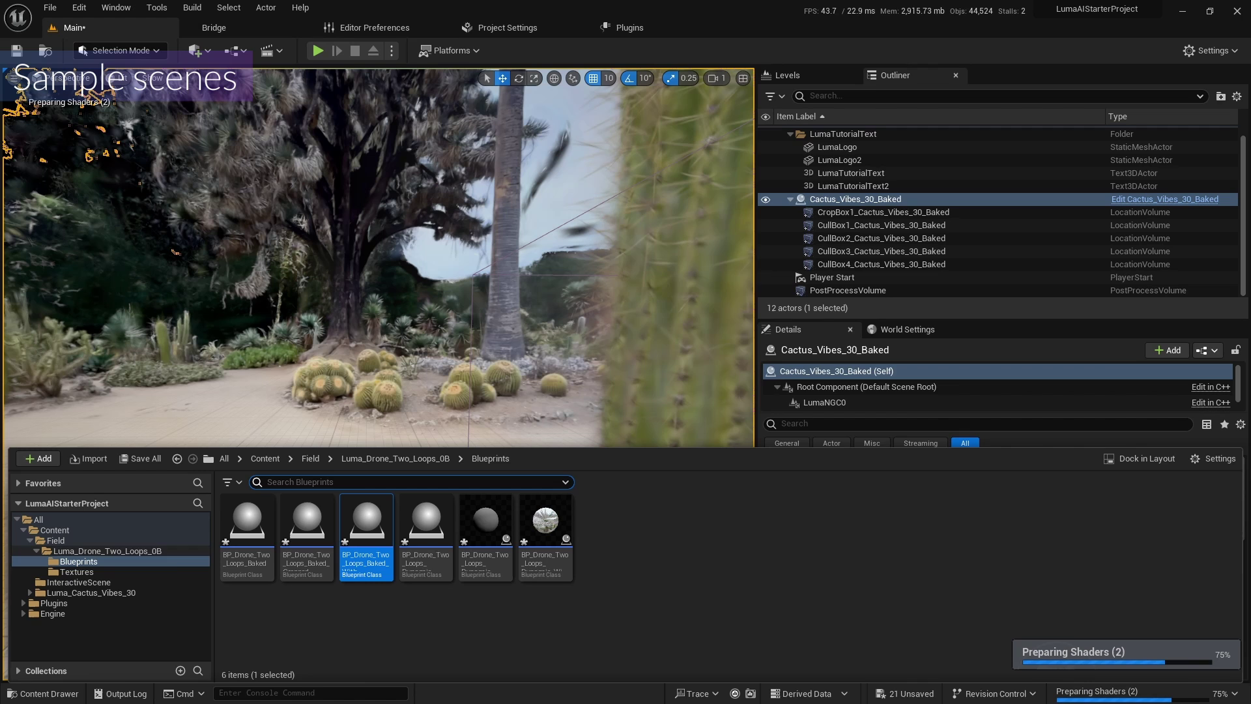
Create a new level from a level template
right_click(654, 525)
click(50, 8)
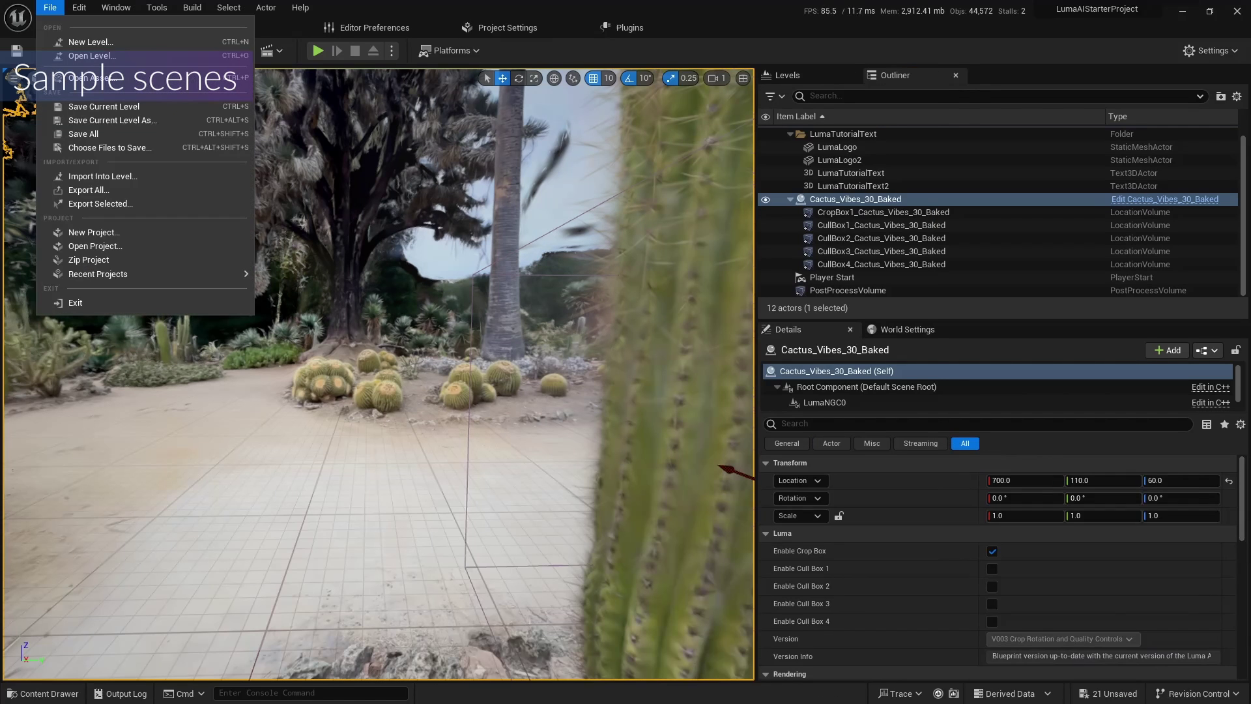
click(91, 42)
double_click(490, 280)
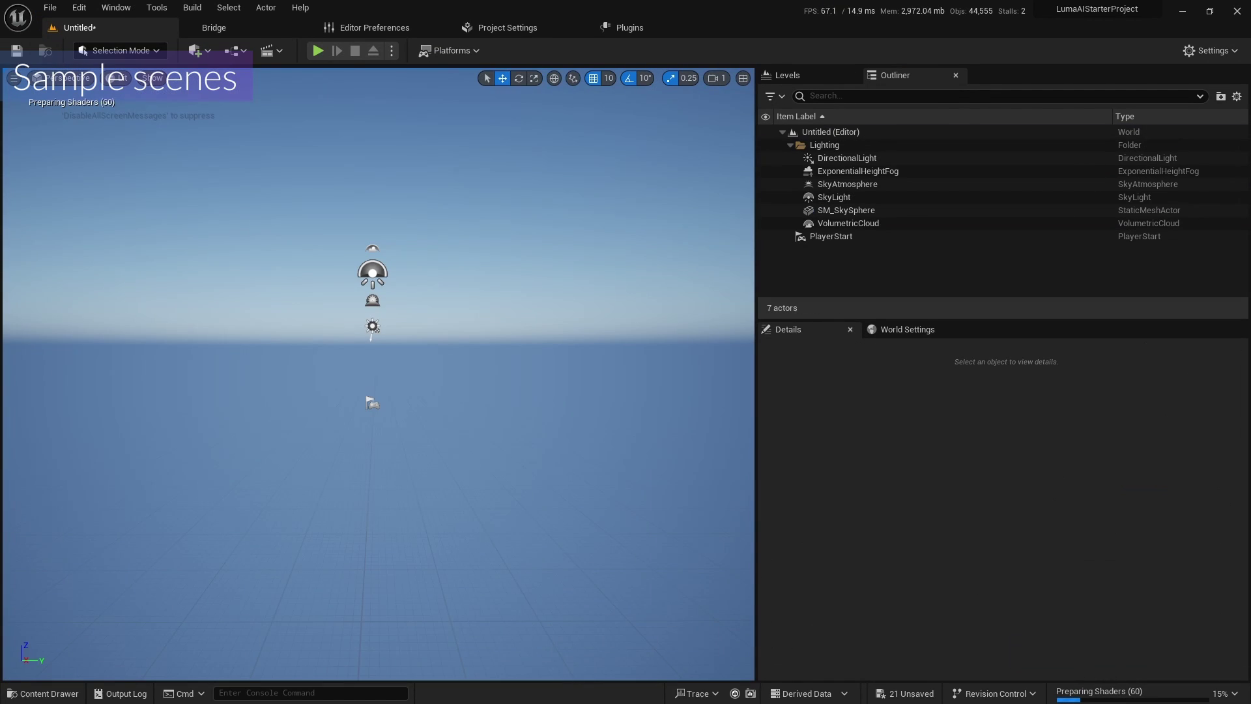
Place the BP_Drone_Two_Loops_Dynamic blueprint from the Field folder's Blueprints into the new level
key(ctrl+space)
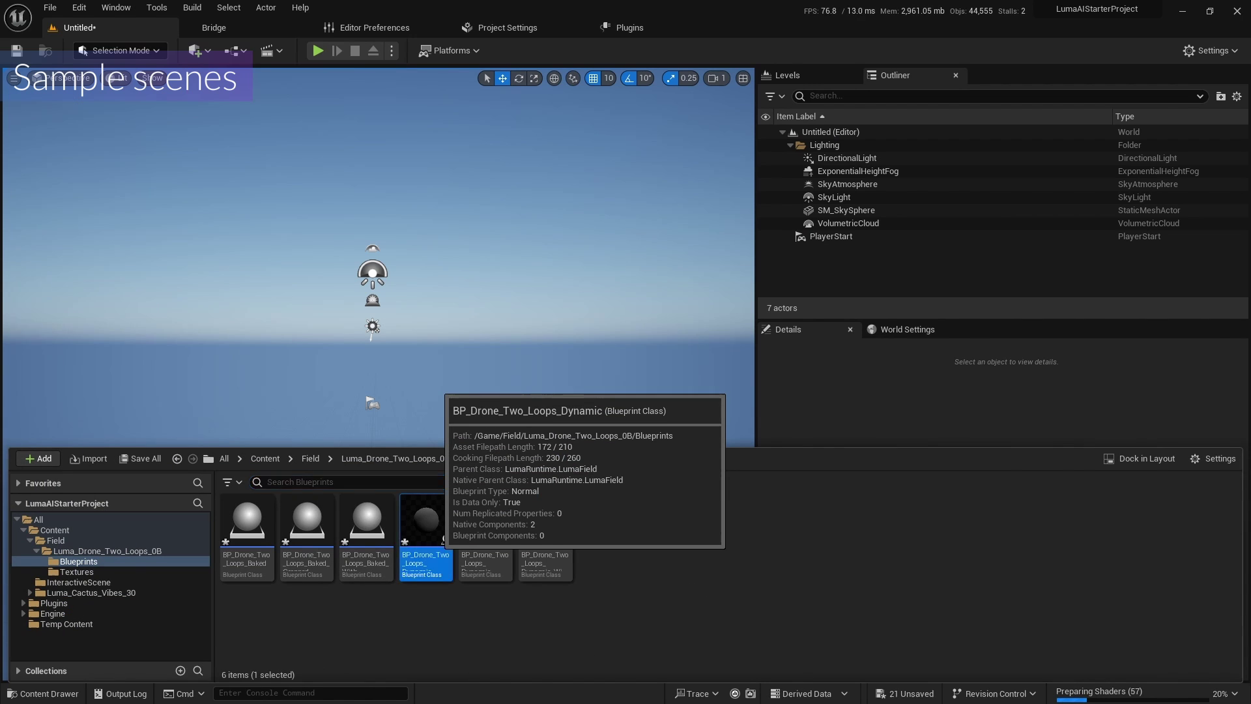
drag(426, 521, 391, 352)
key(w)
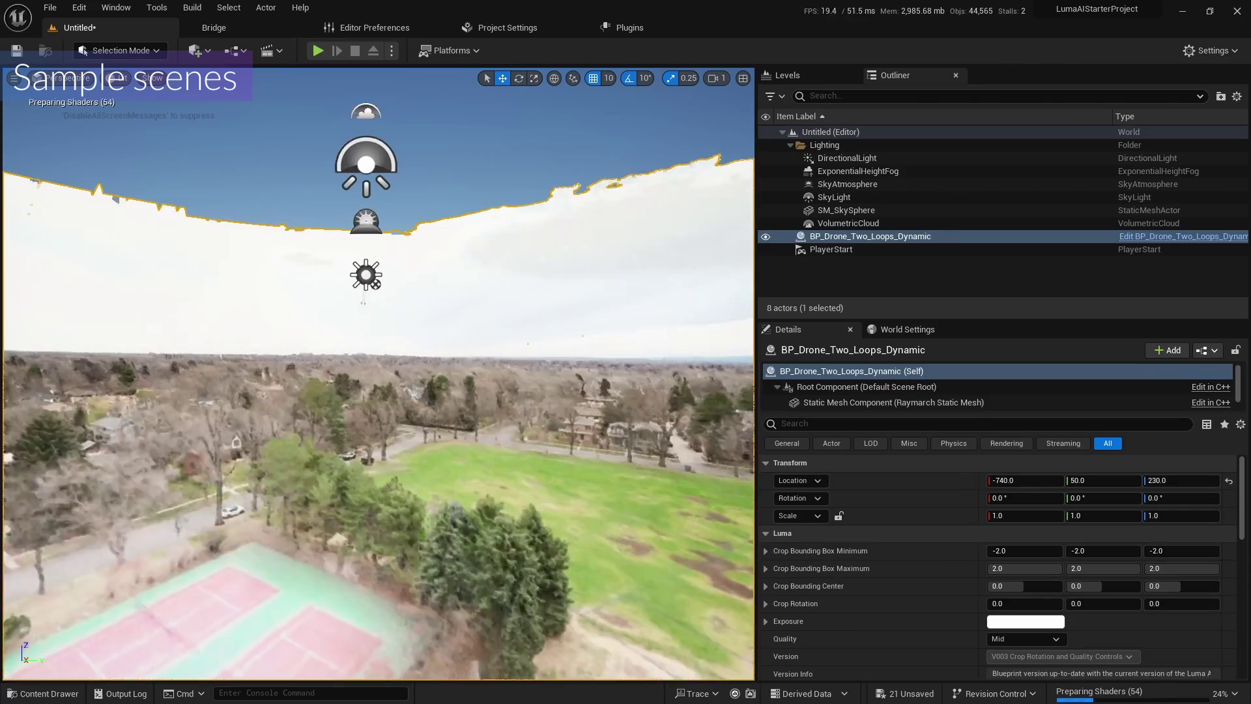
Fly around the placed drone field and examine the domed building and its surroundings from several viewpoints
key(d)
key(q)
key(s)
key(e)
key(a)
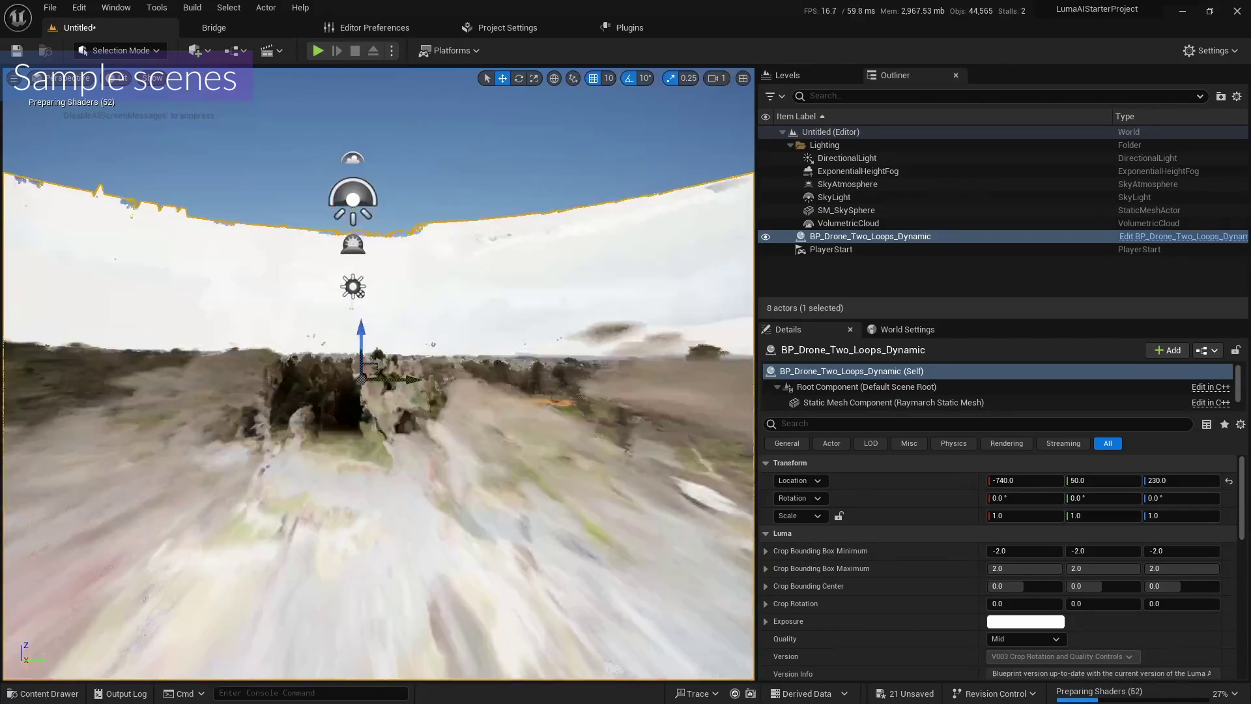
right_drag(391, 352, 199, 424)
key(w)
key(w)
key(d)
key(d)
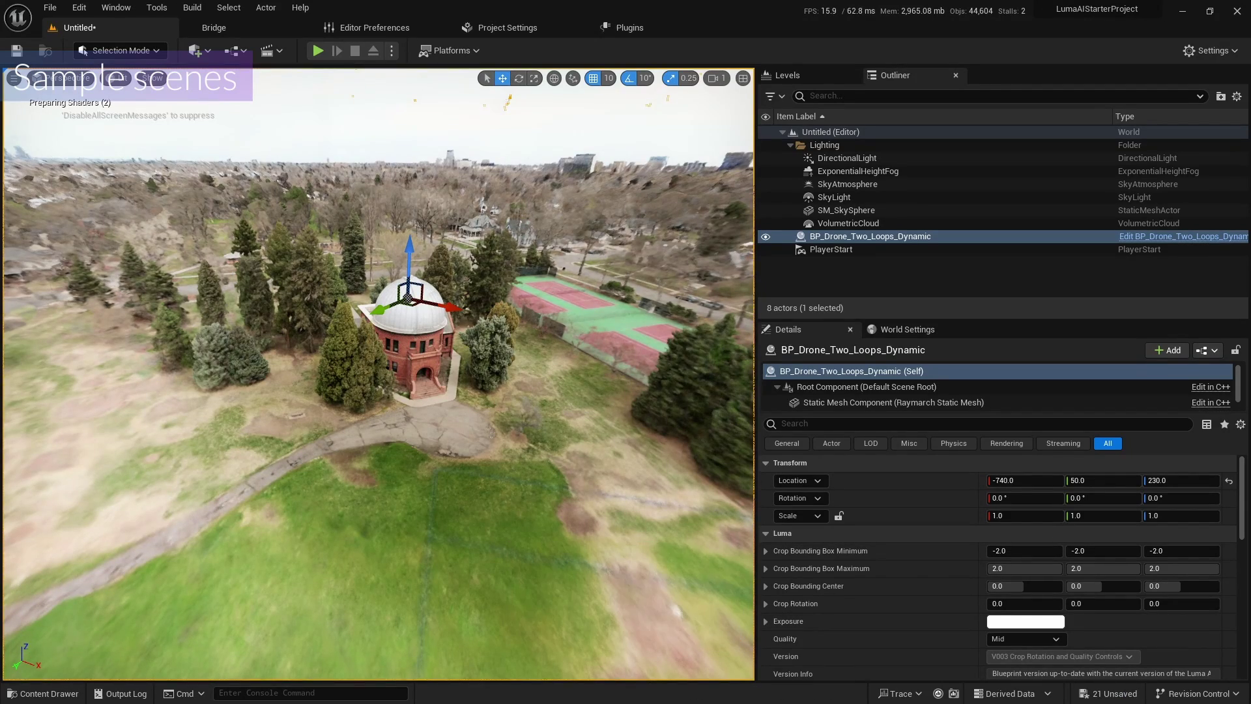
Try a different Exposure color and a smaller Y value for Crop Bounding Box Maximum on the drone field
click(1018, 622)
drag(918, 408, 918, 455)
click(858, 485)
click(979, 681)
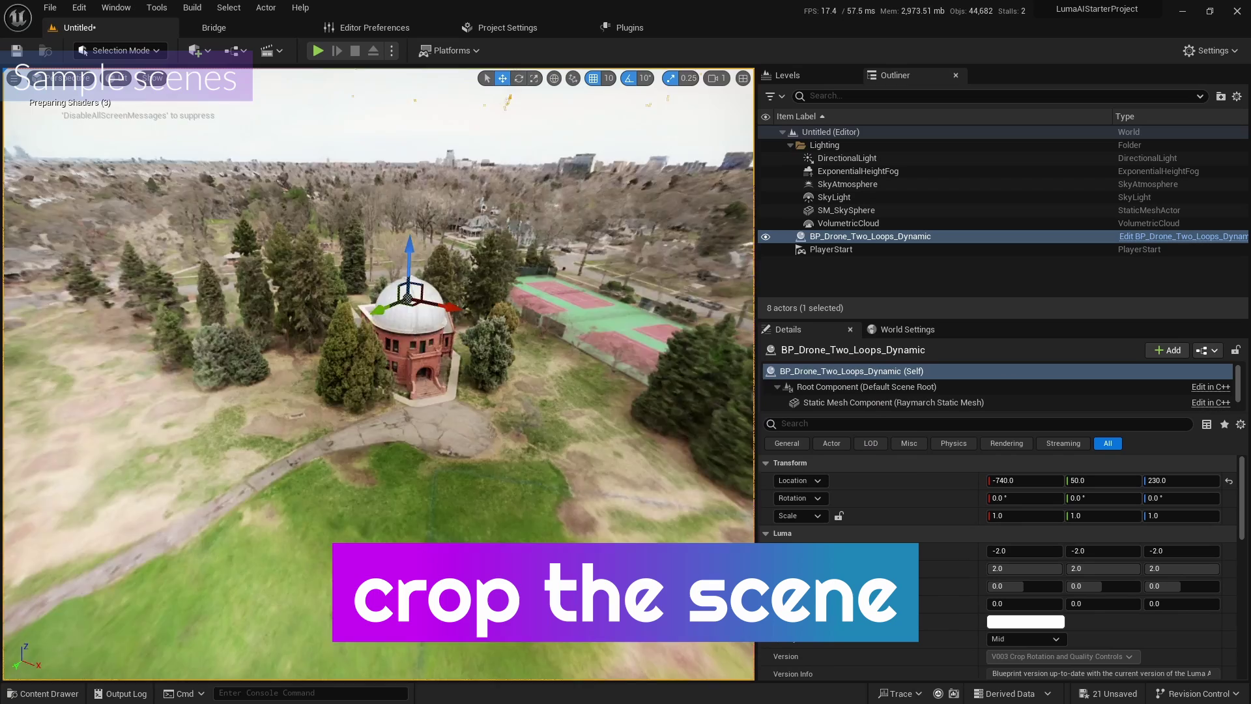
drag(1103, 569, 1078, 568)
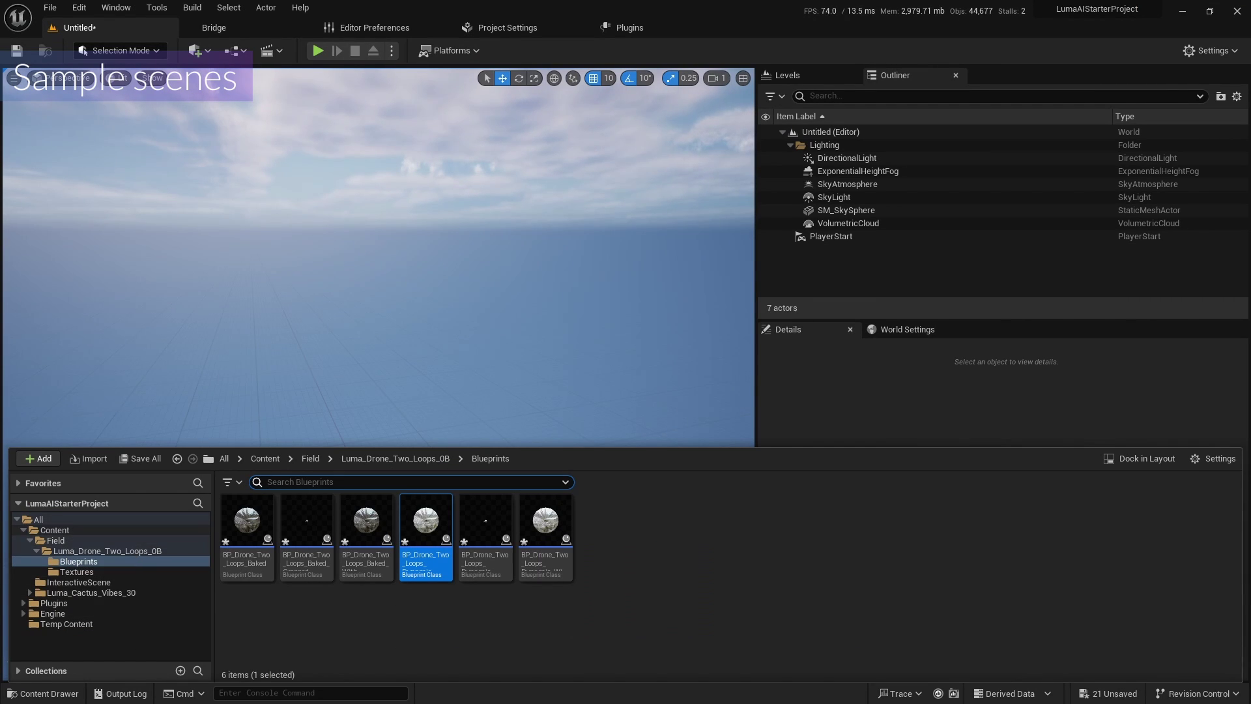
Import gs_DJI_0544_TwoLoops.ply from the extracted drone_two_loops folder in Downloads into the InteractiveScene folder
click(79, 582)
key(super)
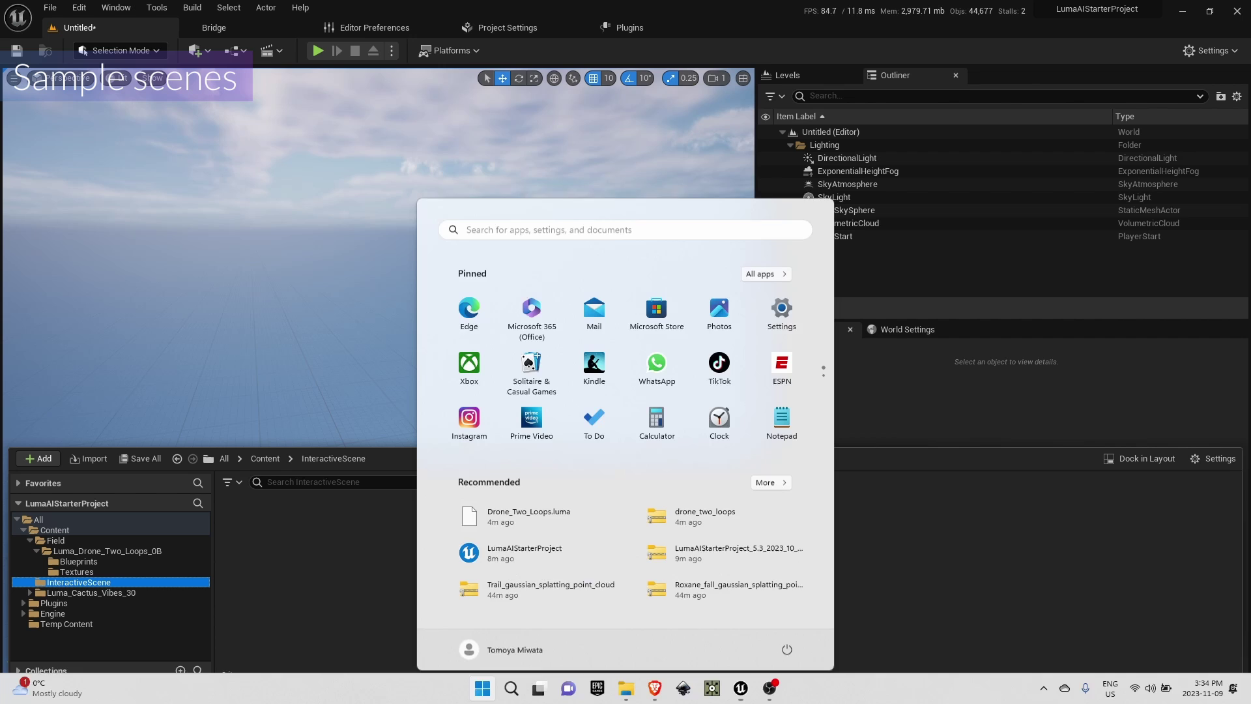
click(626, 688)
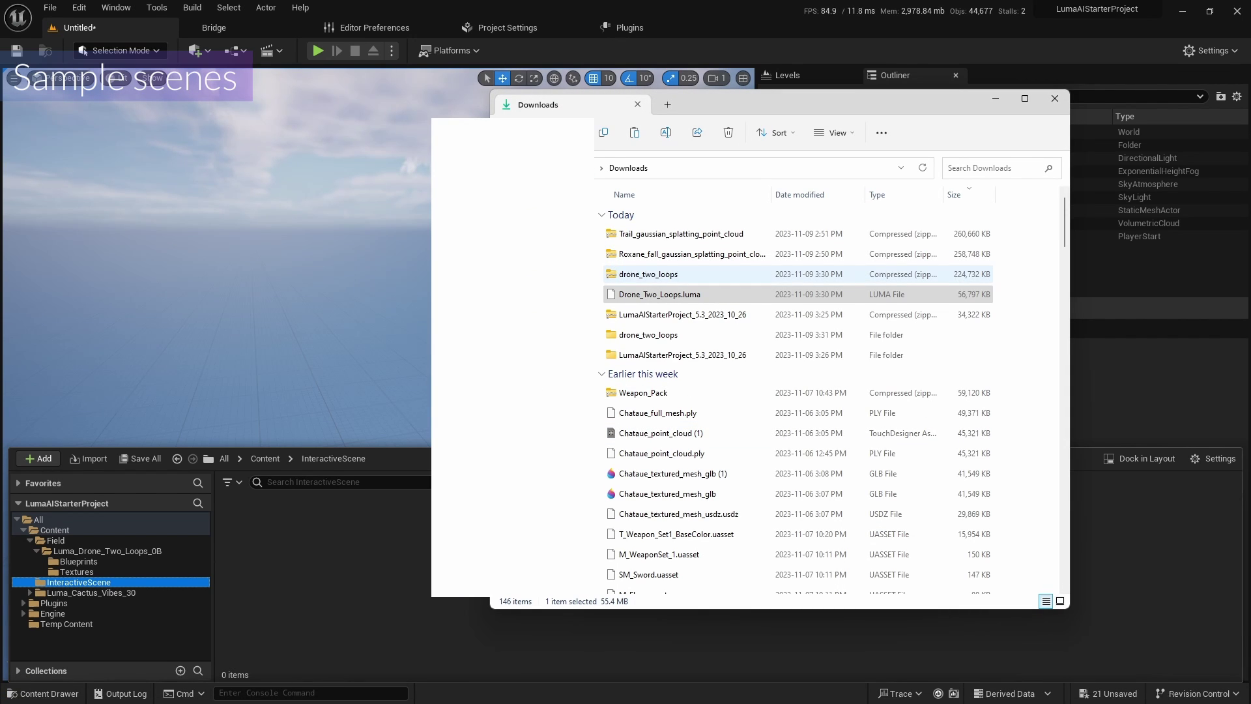
click(648, 335)
double_click(648, 335)
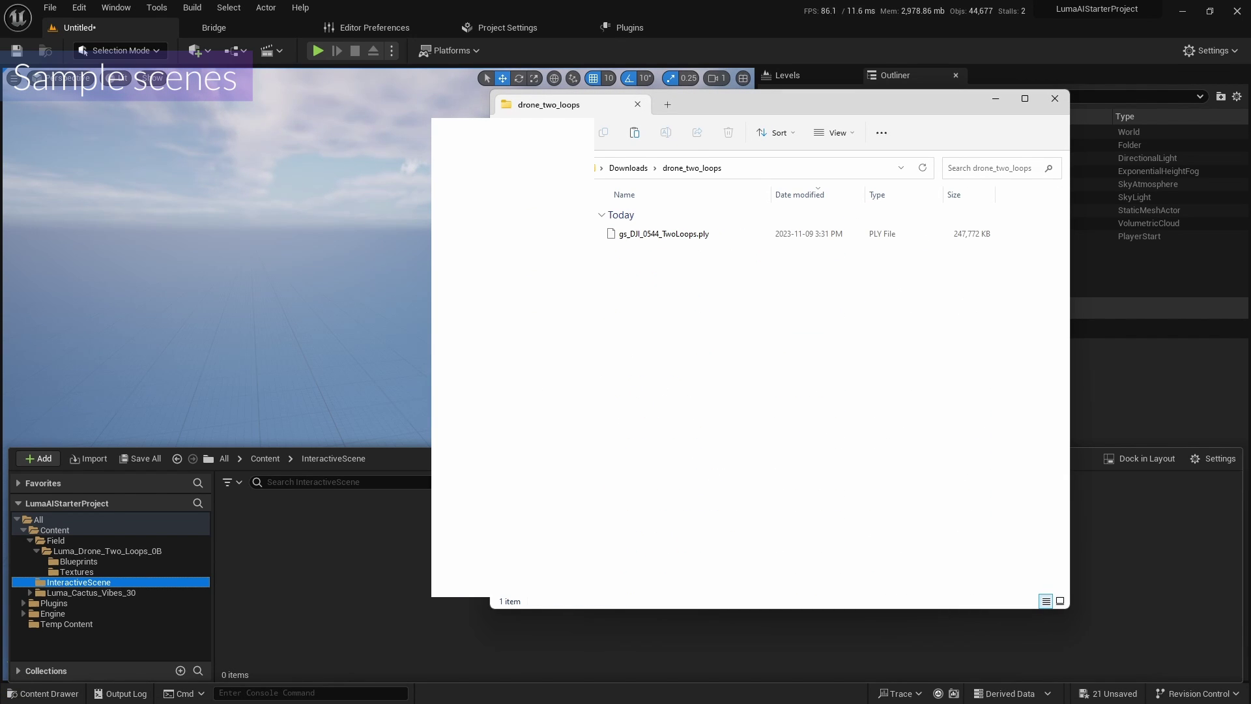
click(663, 234)
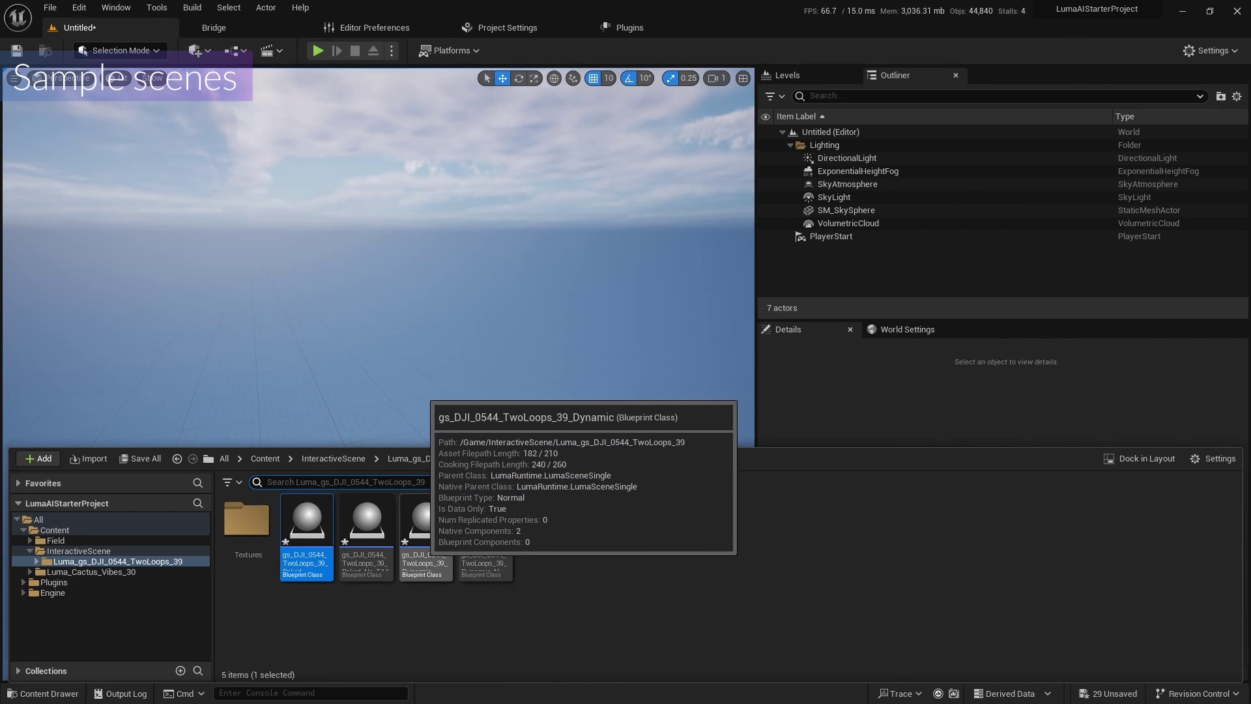
Place gs_DJI_0544_TwoLoops_39_Dynamic in the level and set its CropBox1 scale uniformly to 5.0
drag(424, 560, 396, 398)
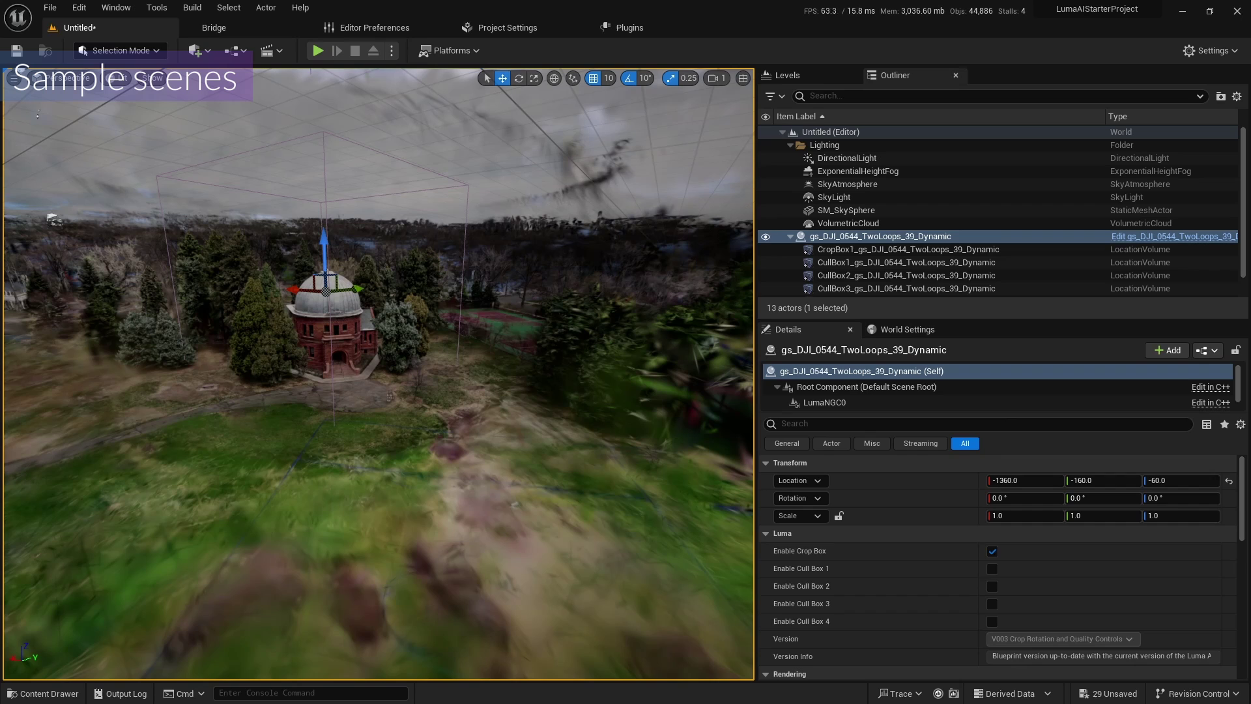
click(902, 250)
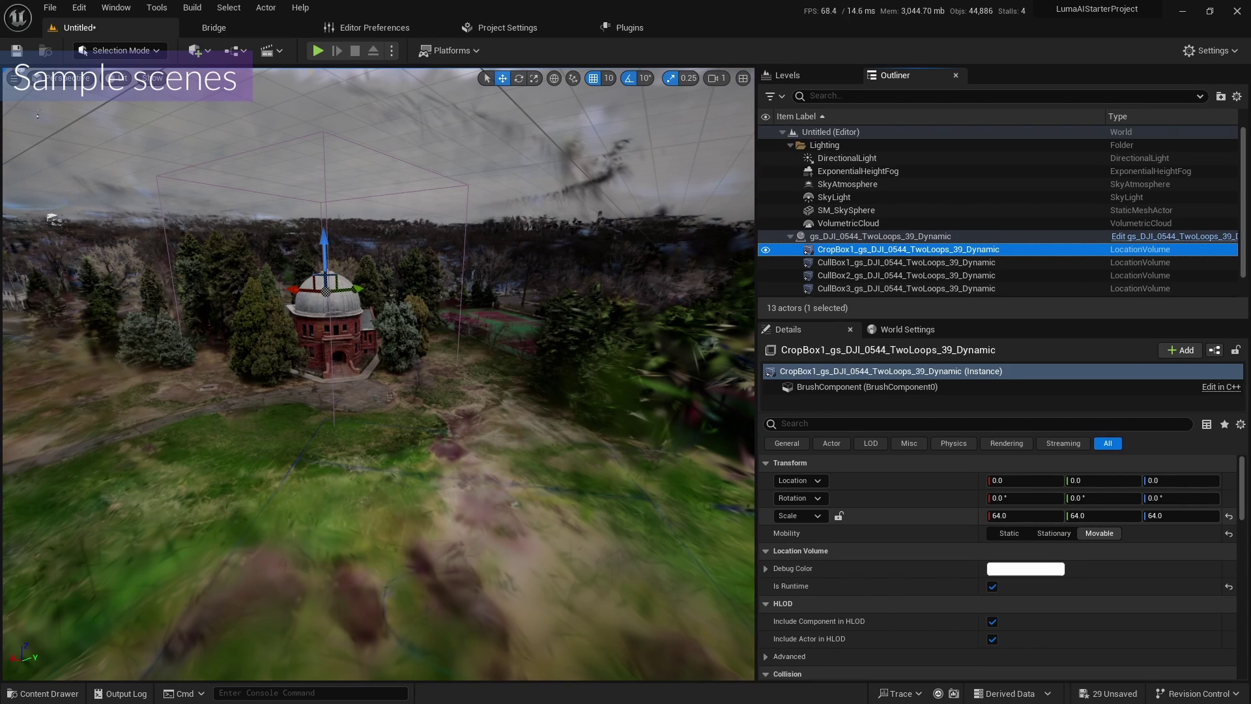
click(1015, 516)
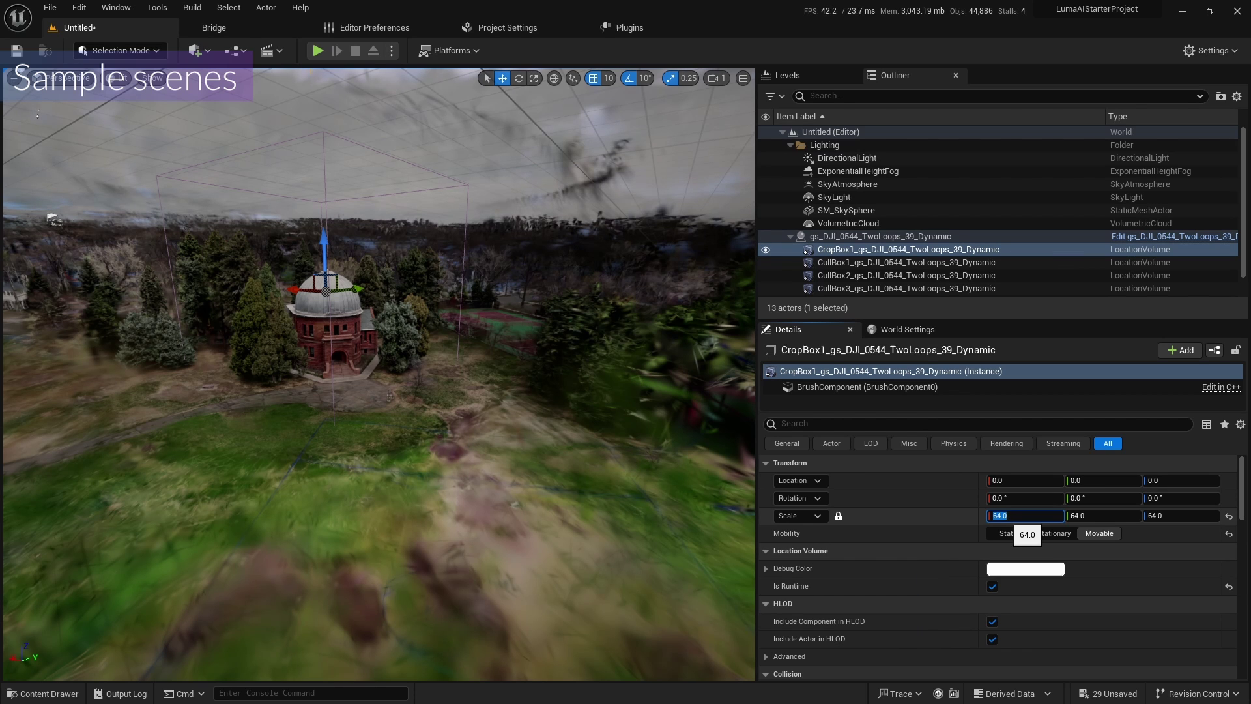
text(5)
key(Return)
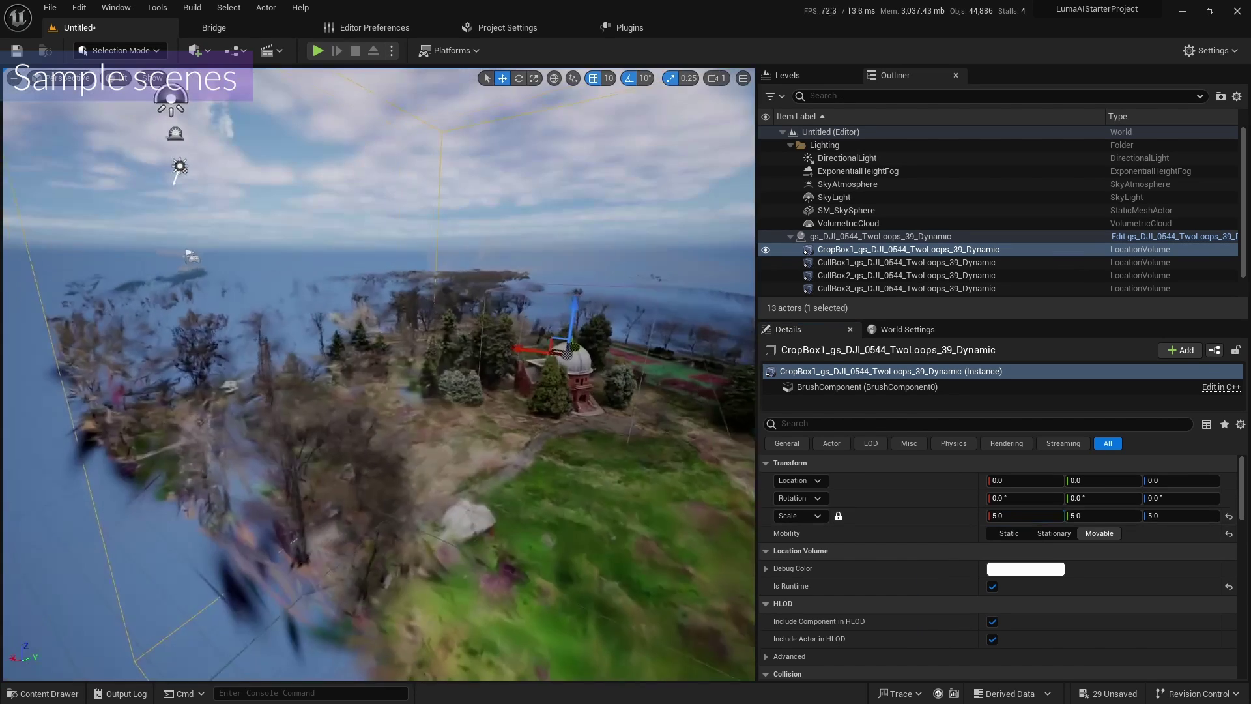
mouse_move(378, 374)
right_down()
mouse_move(443, 368)
mouse_move(391, 368)
mouse_move(401, 362)
mouse_move(401, 375)
right_up()
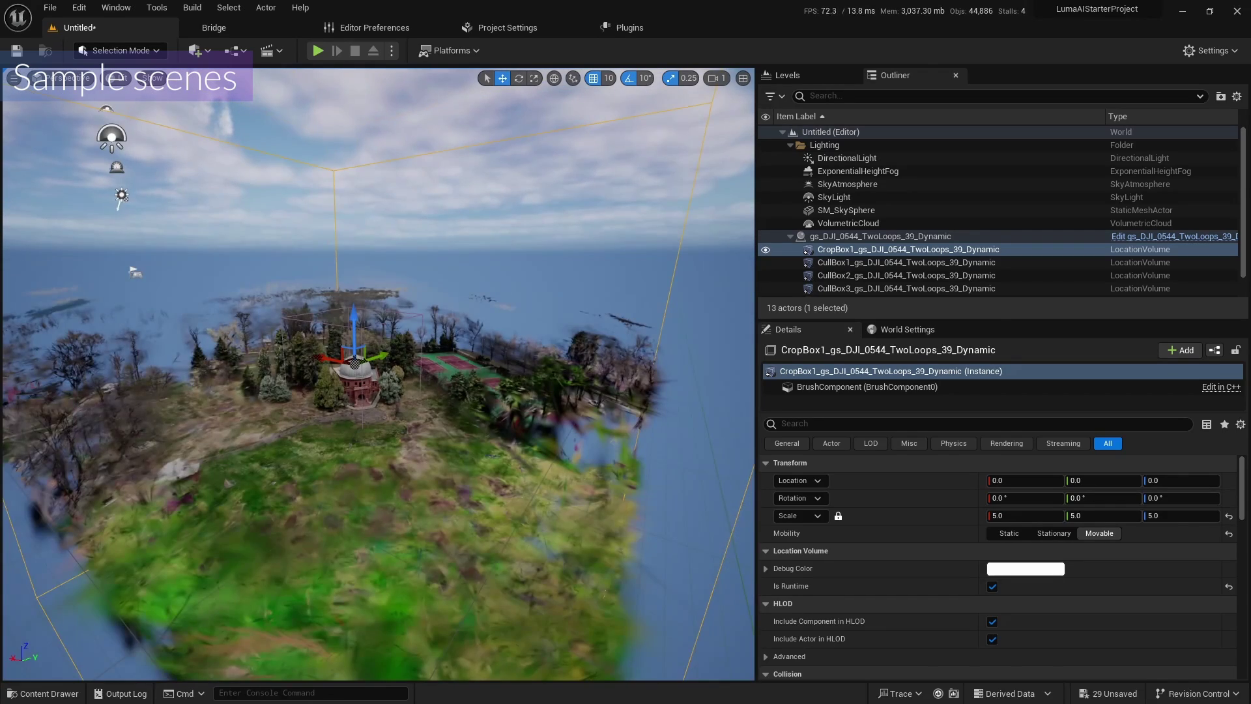
Shrink CropBox1 of the drone splat uniformly to a scale of 2.21
drag(1026, 516, 892, 516)
drag(981, 515, 906, 515)
right_drag(378, 375, 378, 375)
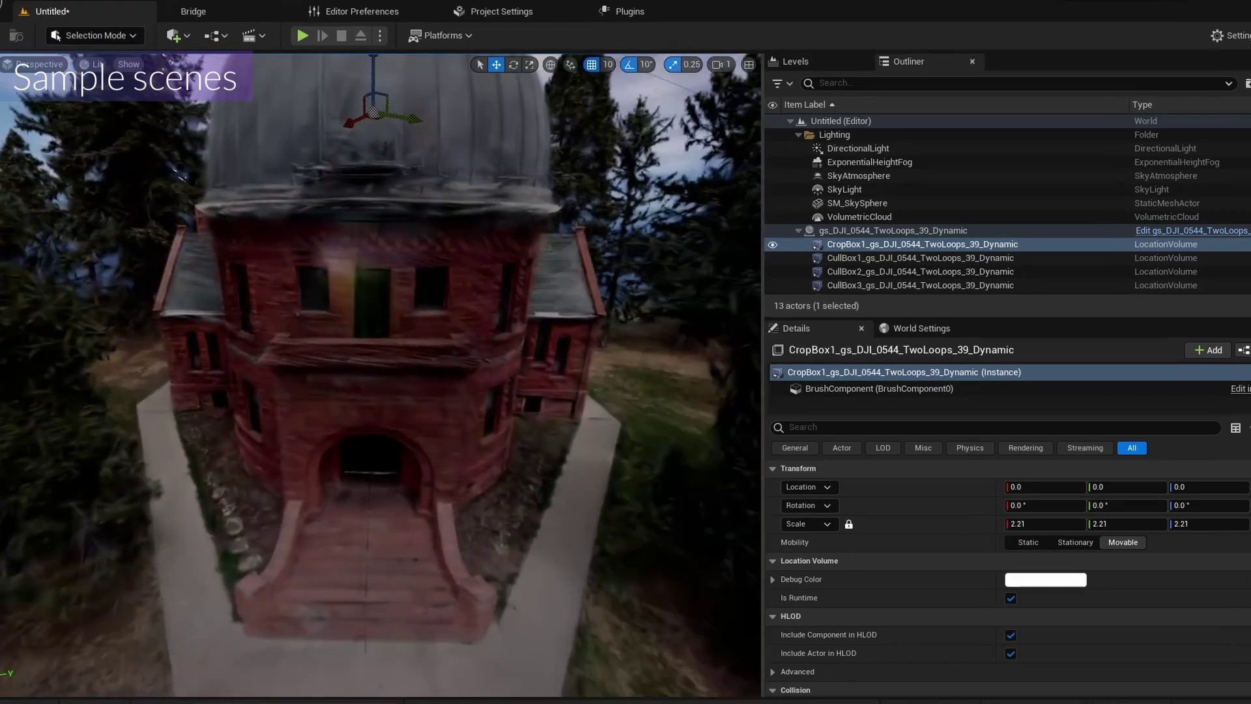
On lumalabs.ai in the browser, open My Captures and download the Gaussian Splat of the Chataue capture
key(super)
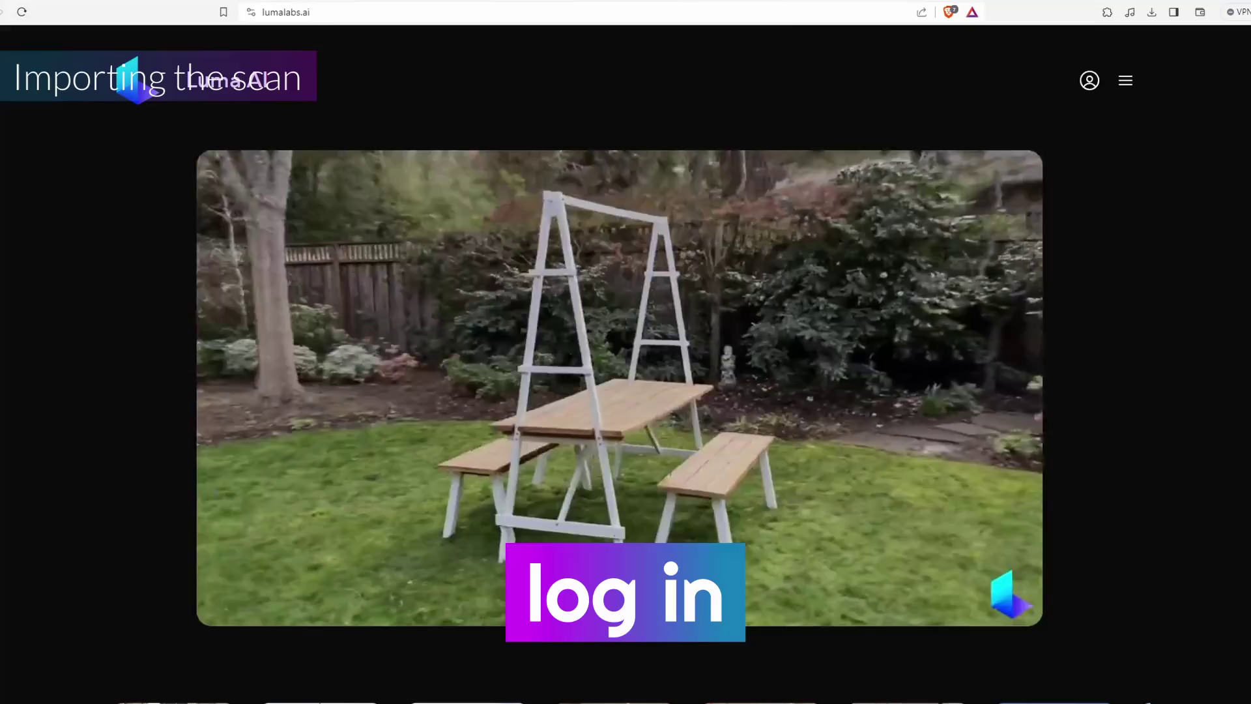
click(1089, 80)
click(1126, 80)
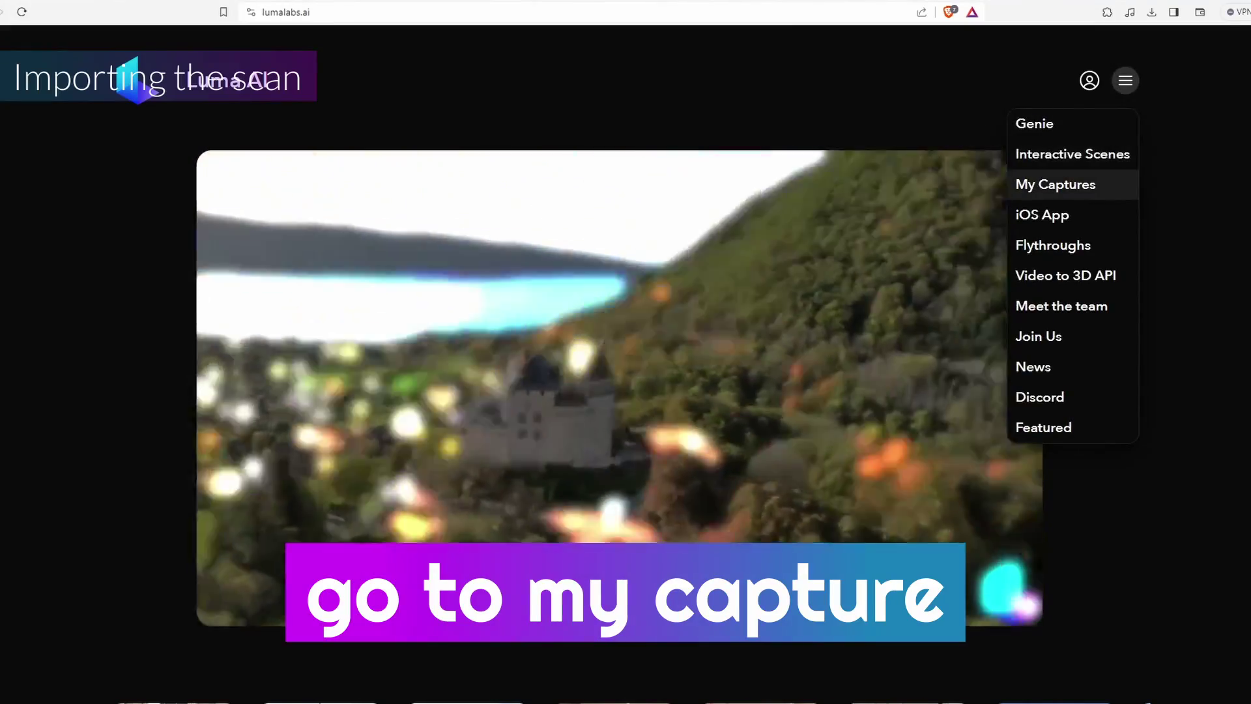
click(1055, 185)
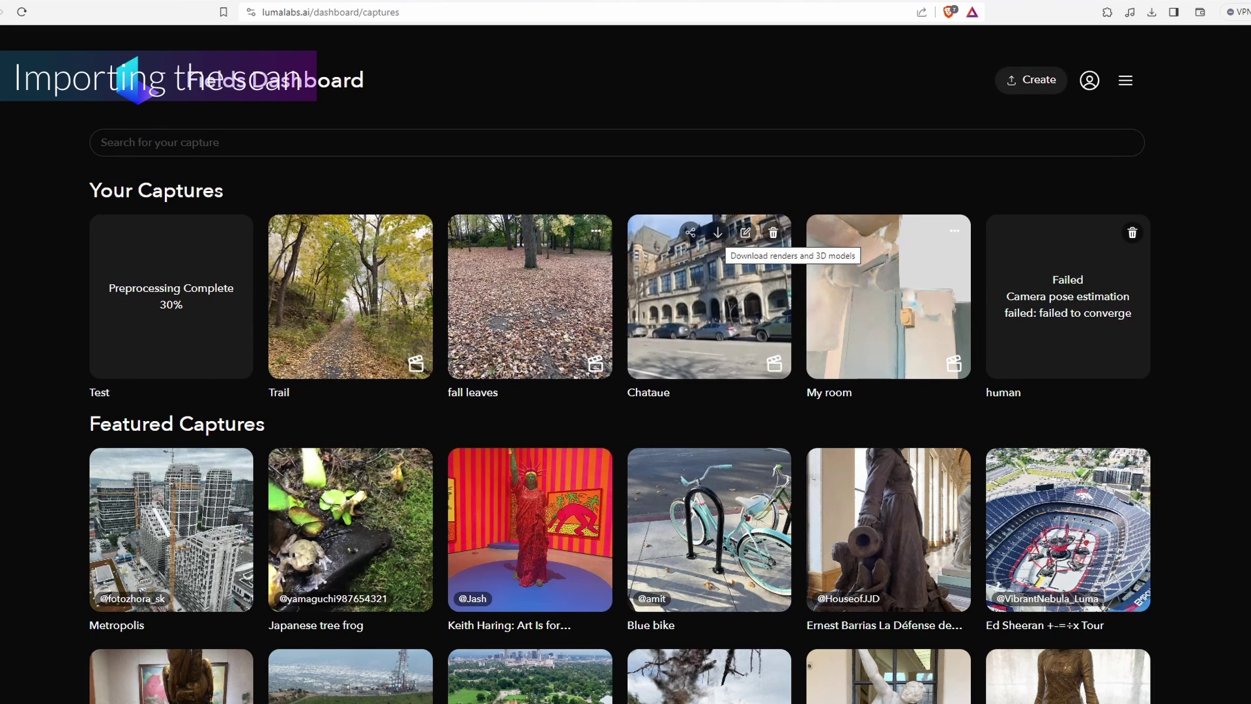
click(718, 232)
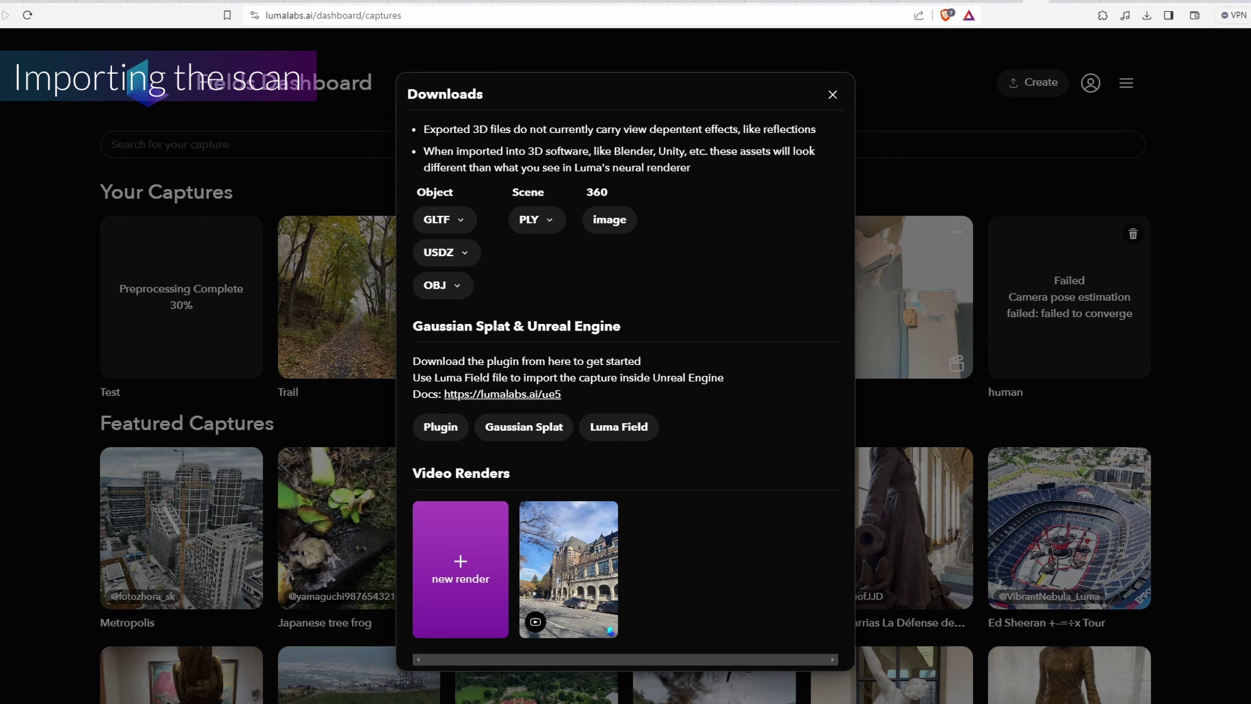
click(524, 427)
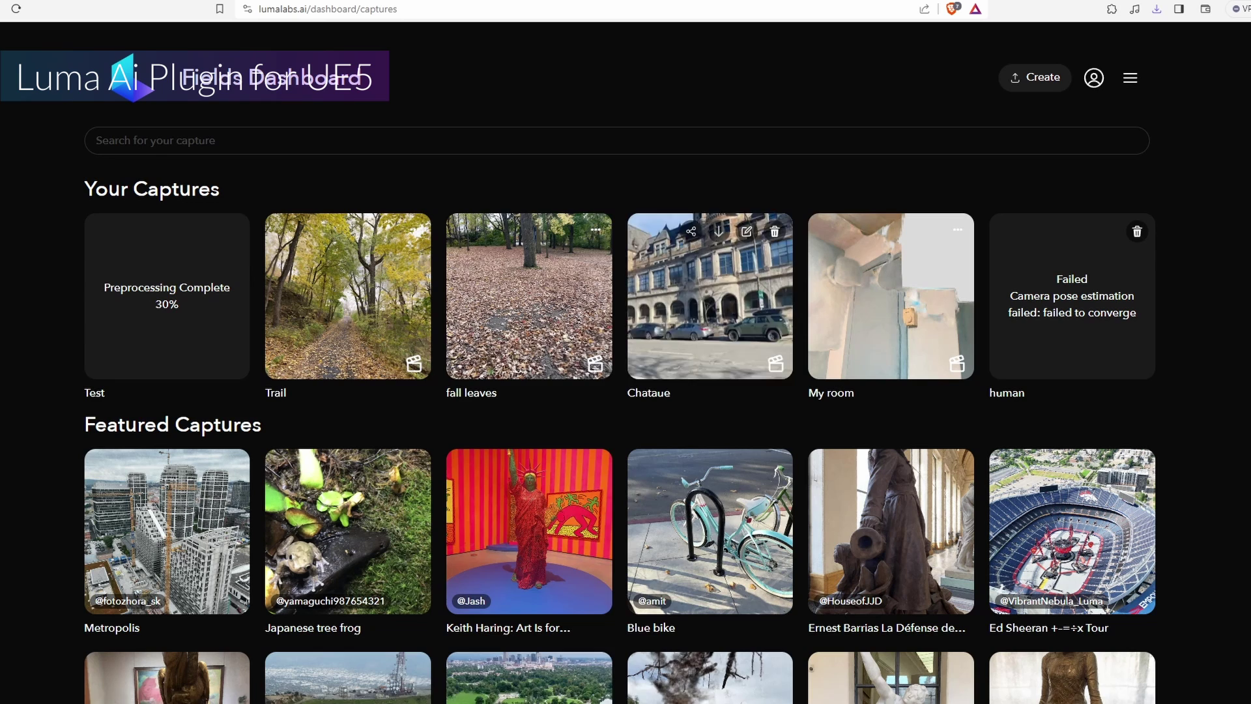
Create a blank Unreal Engine Games project of type Blueprint named GaussianSplattingUE5
key(super)
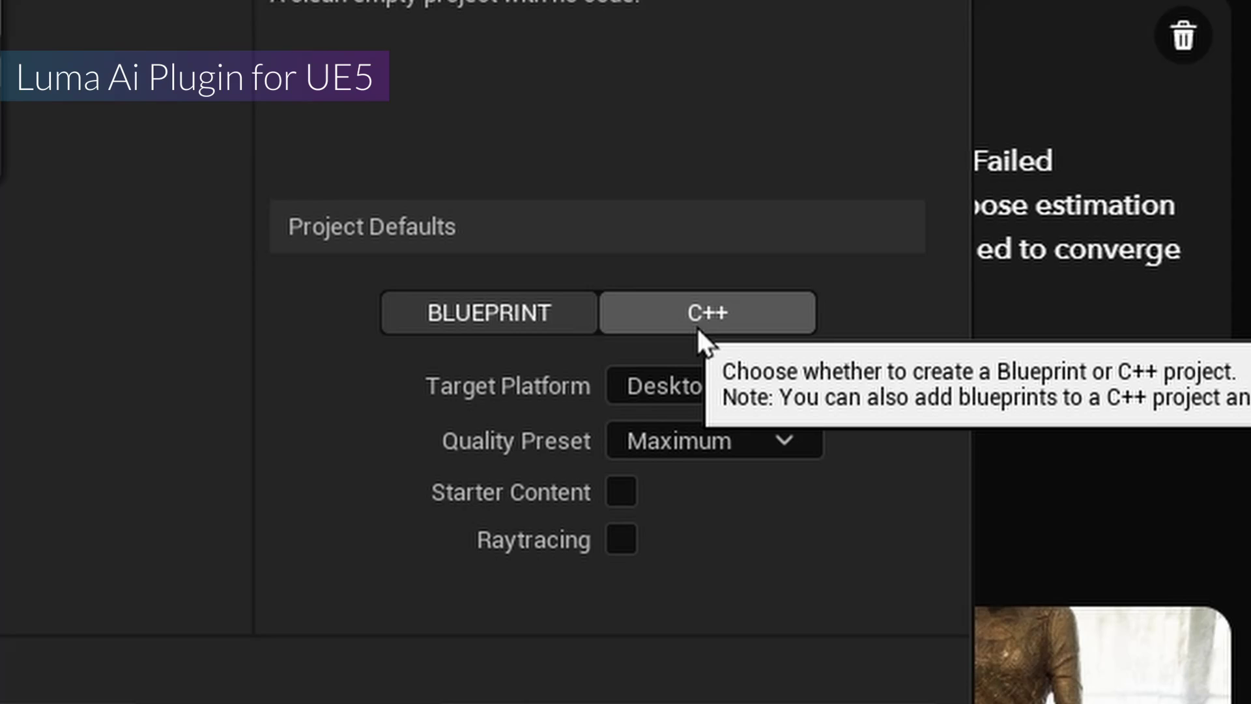
click(697, 328)
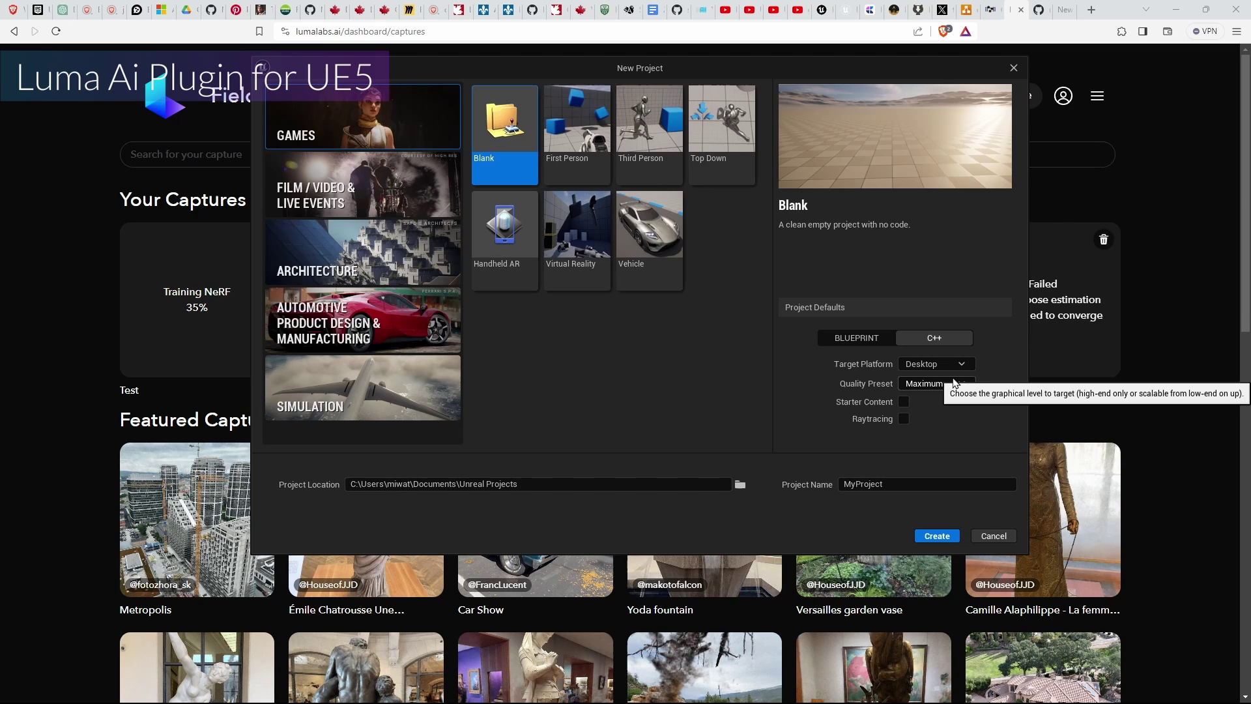
click(907, 485)
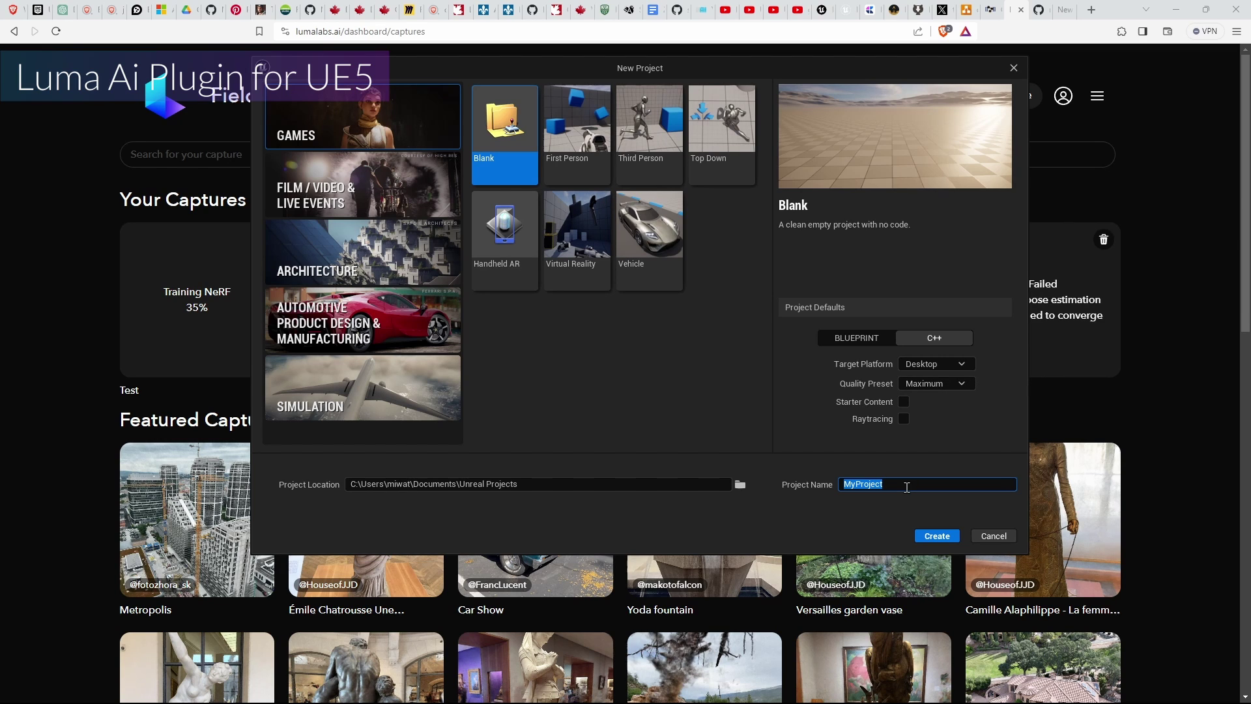
text(GaussianSplatting)
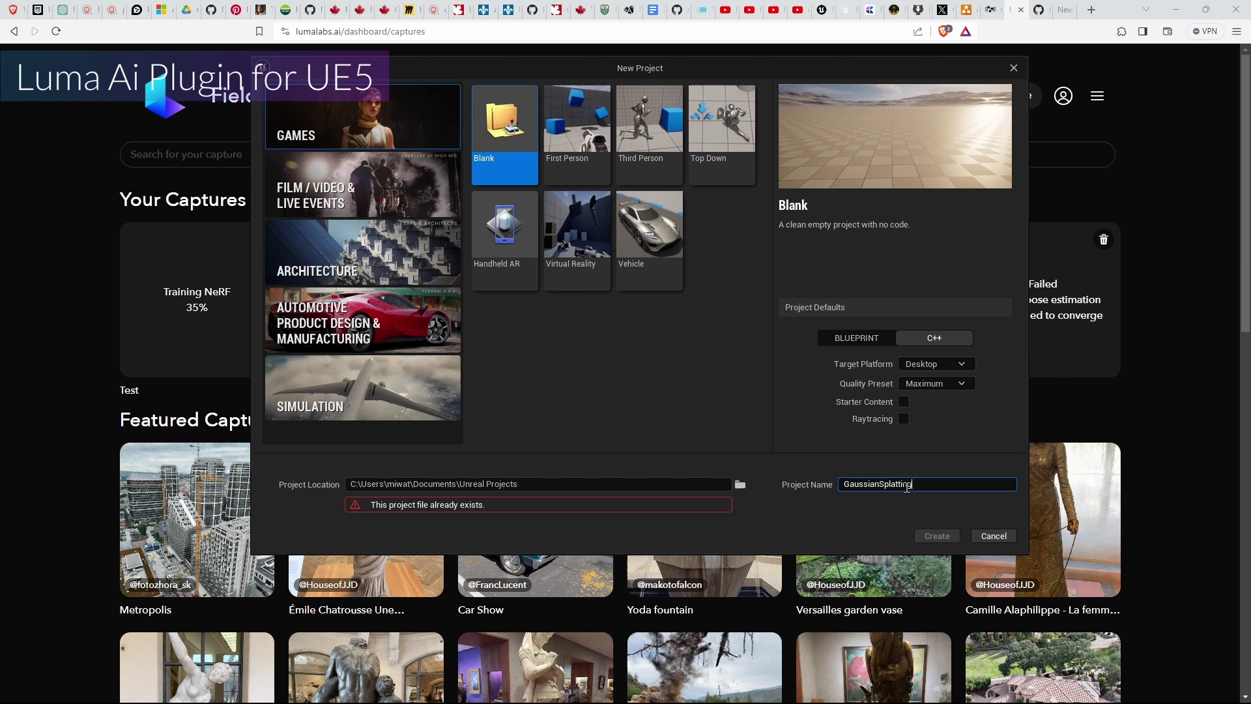
text(UE5)
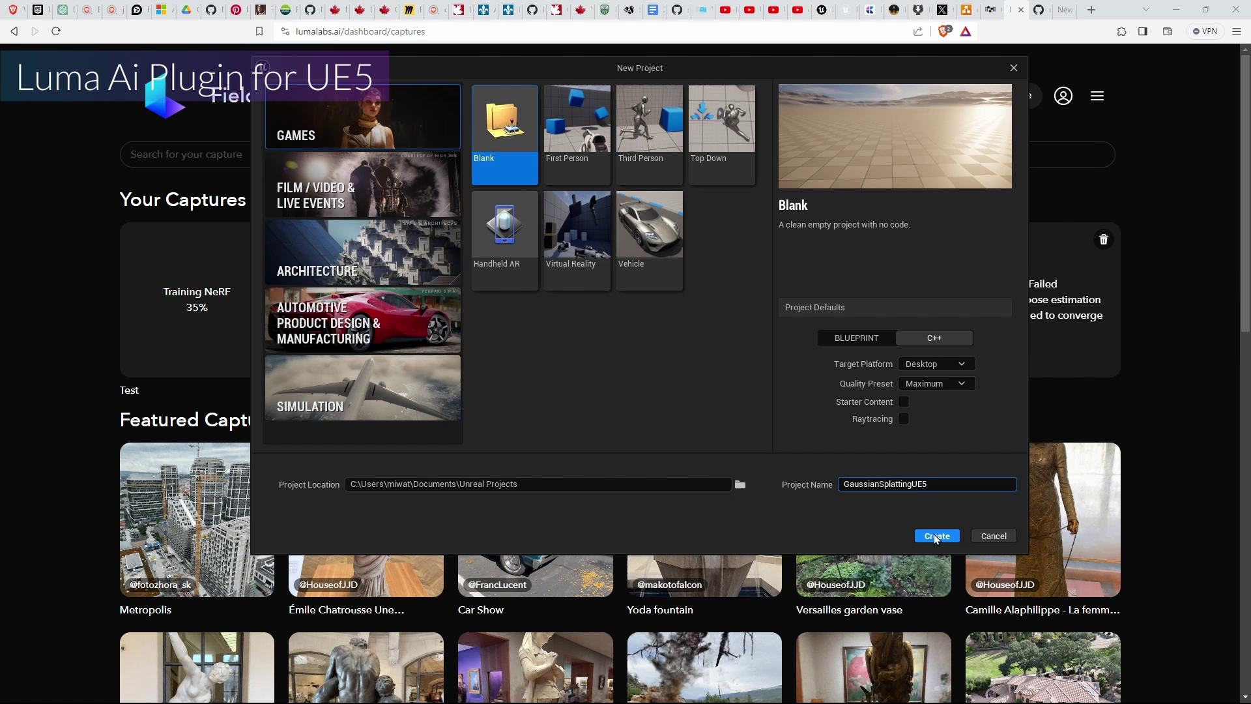
click(857, 337)
click(936, 539)
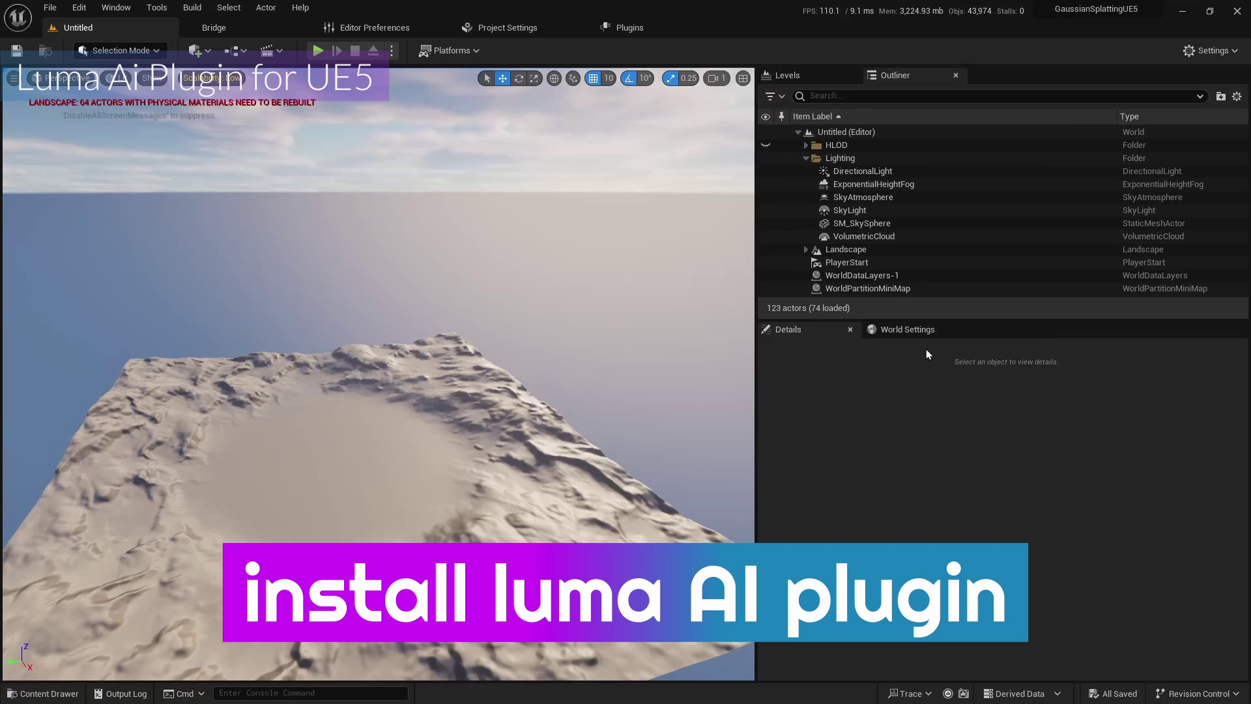
Switch to File Explorer and copy the Plugins folder from LumaAIStarterProject_5.3_2023_10_26 in Downloads
key(super)
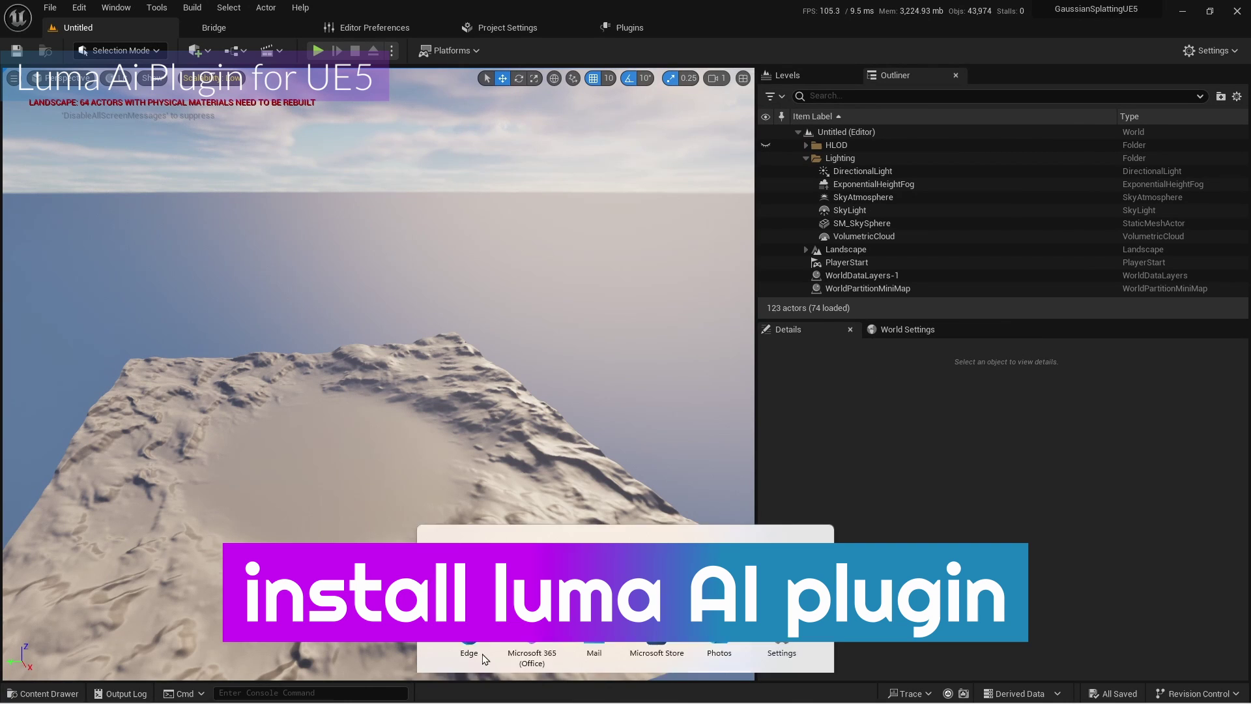
click(612, 689)
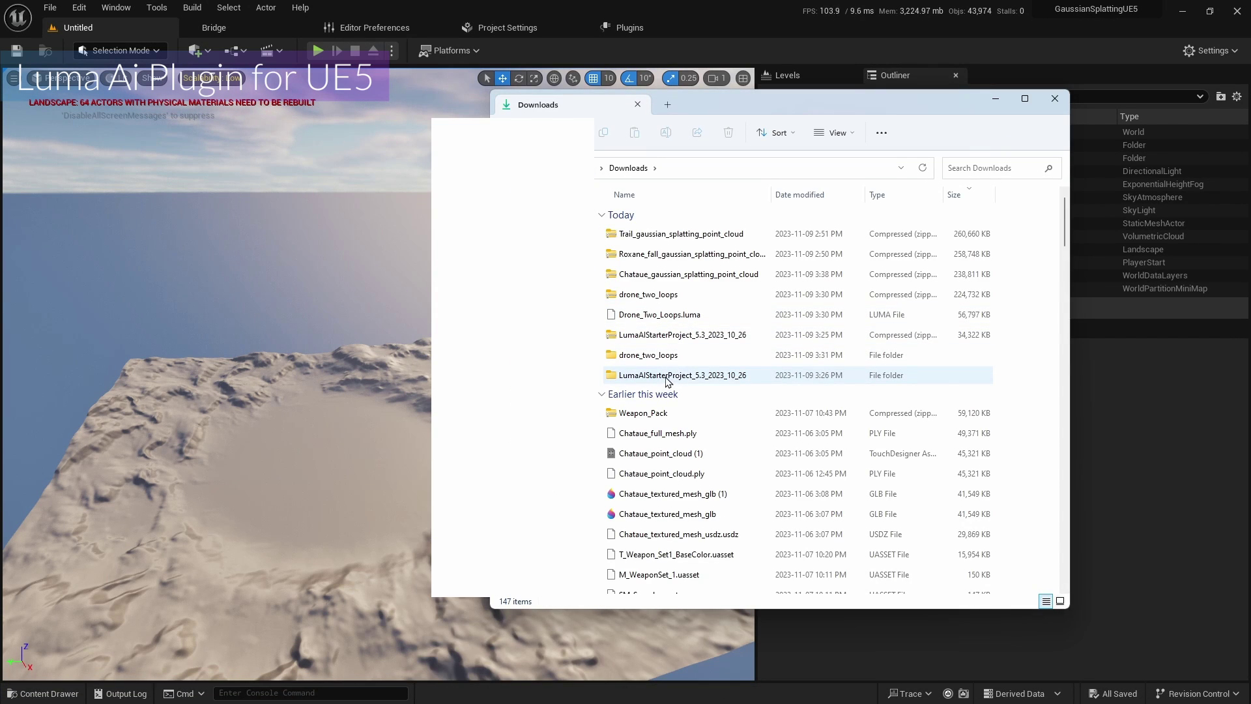
double_click(668, 378)
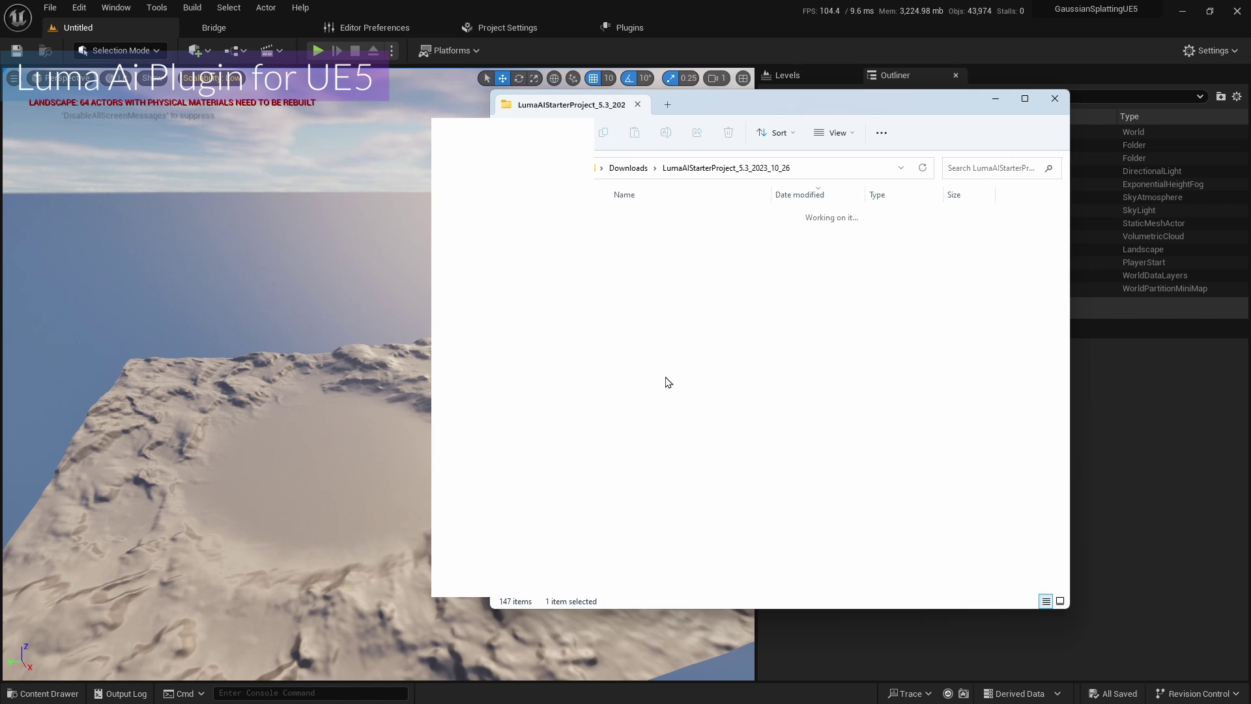
double_click(663, 232)
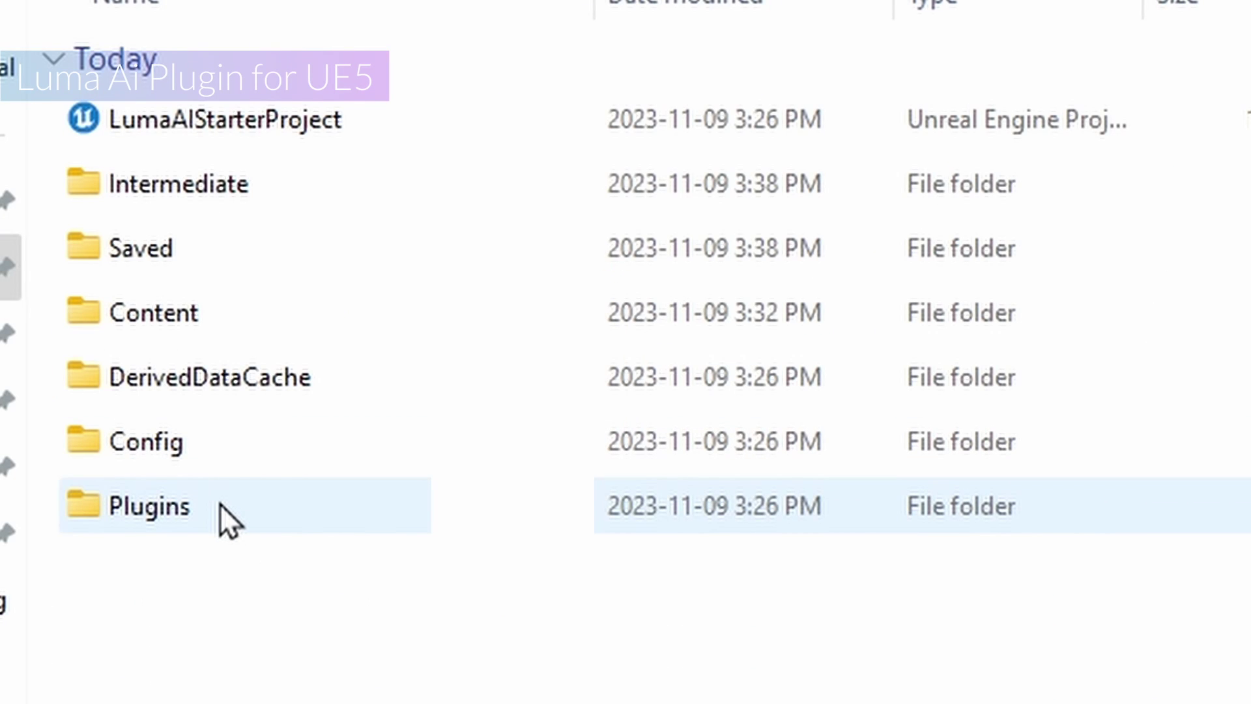
click(220, 503)
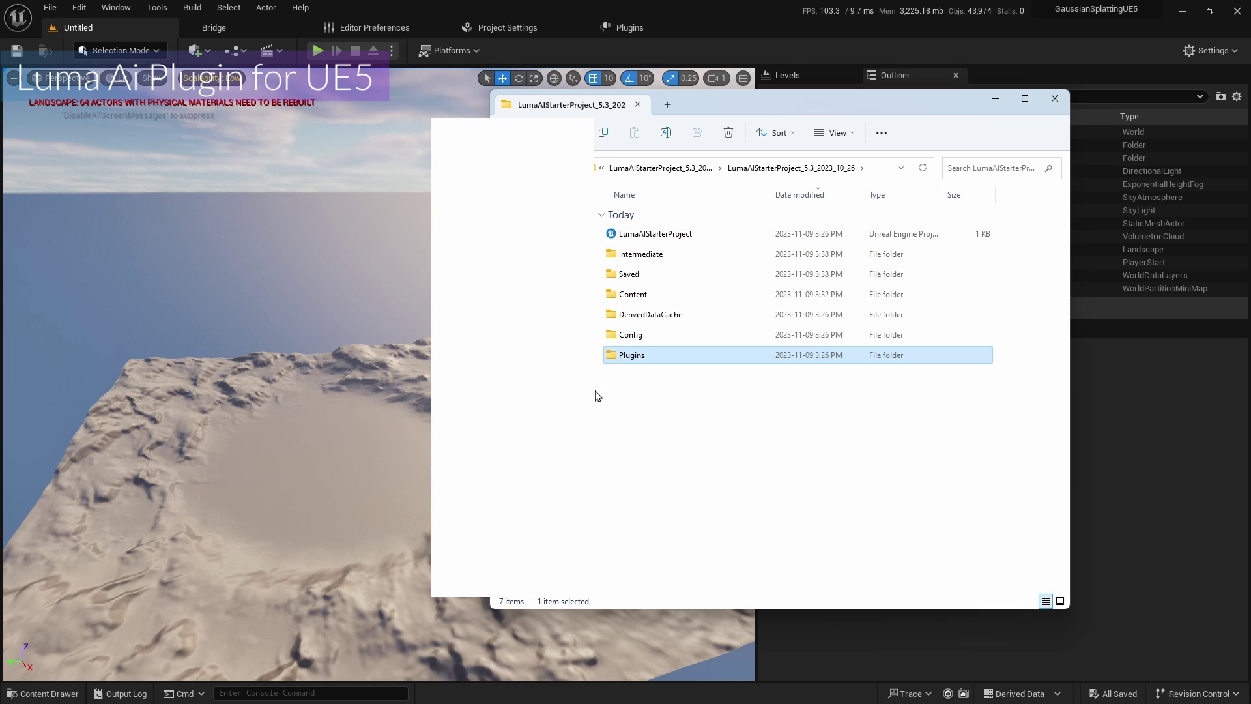
Paste the copied Plugins folder into the GaussianSplattingUE5 project folder under Documents > Unreal Projects
click(549, 301)
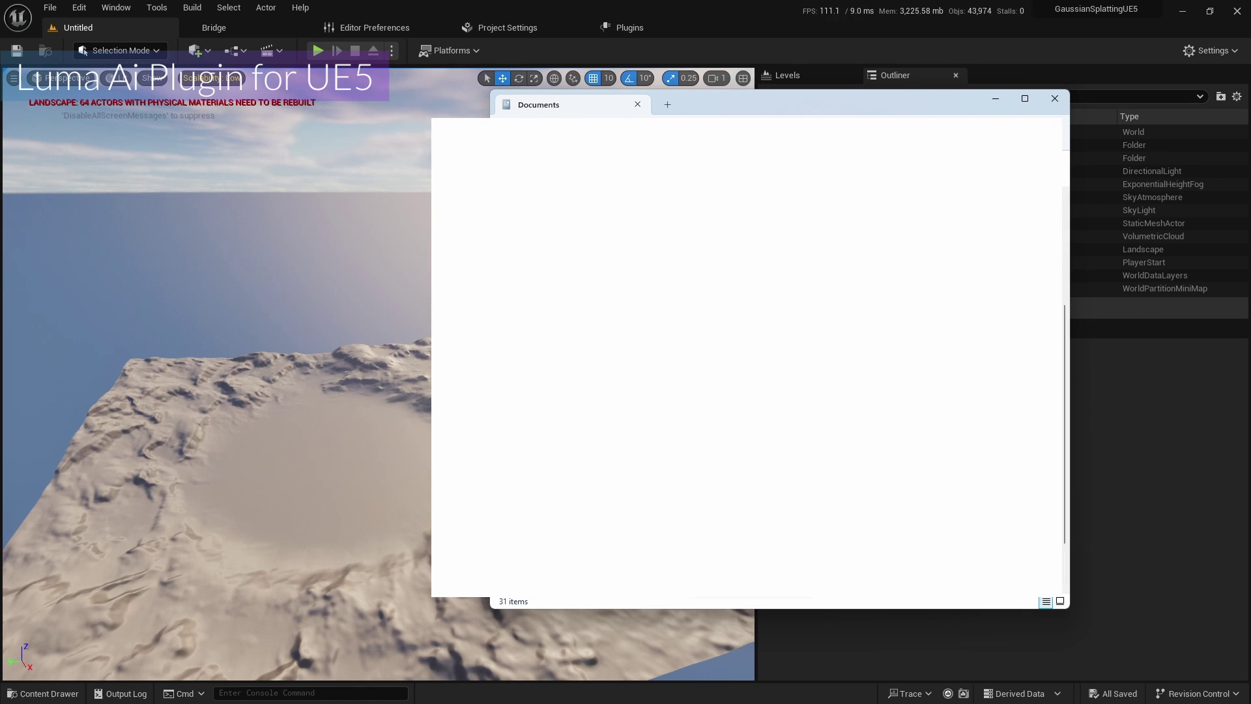
key(Return)
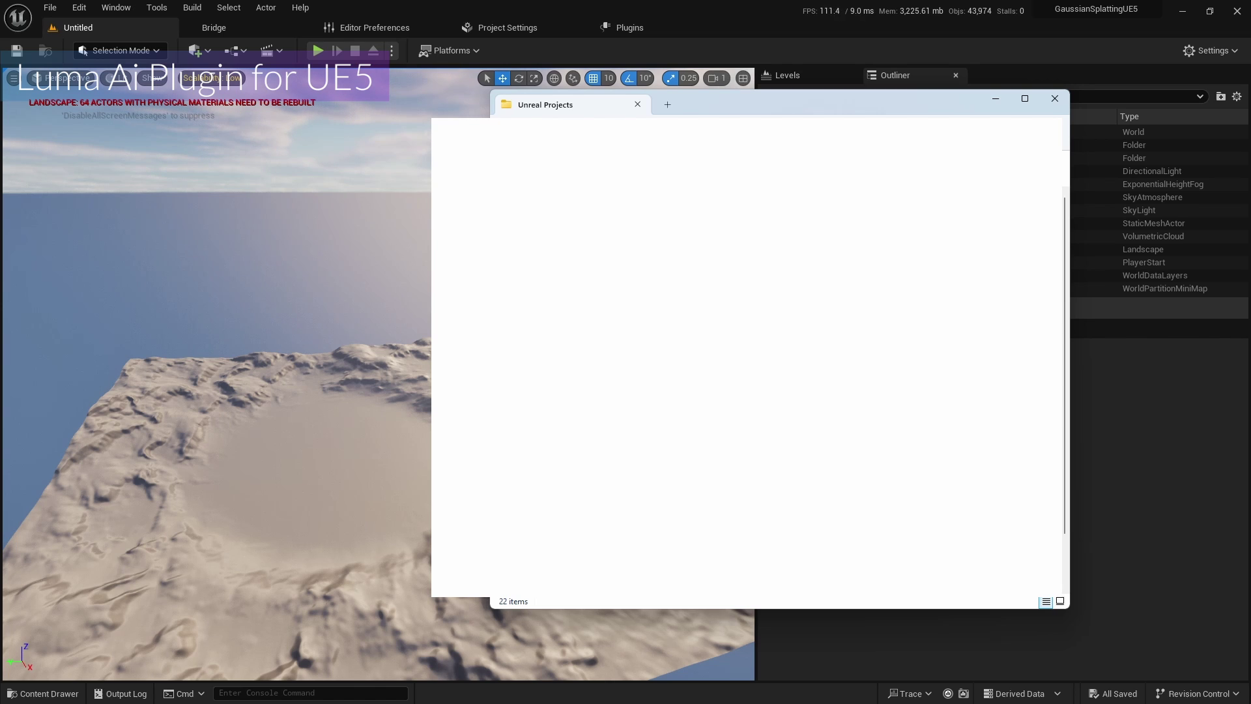
double_click(695, 306)
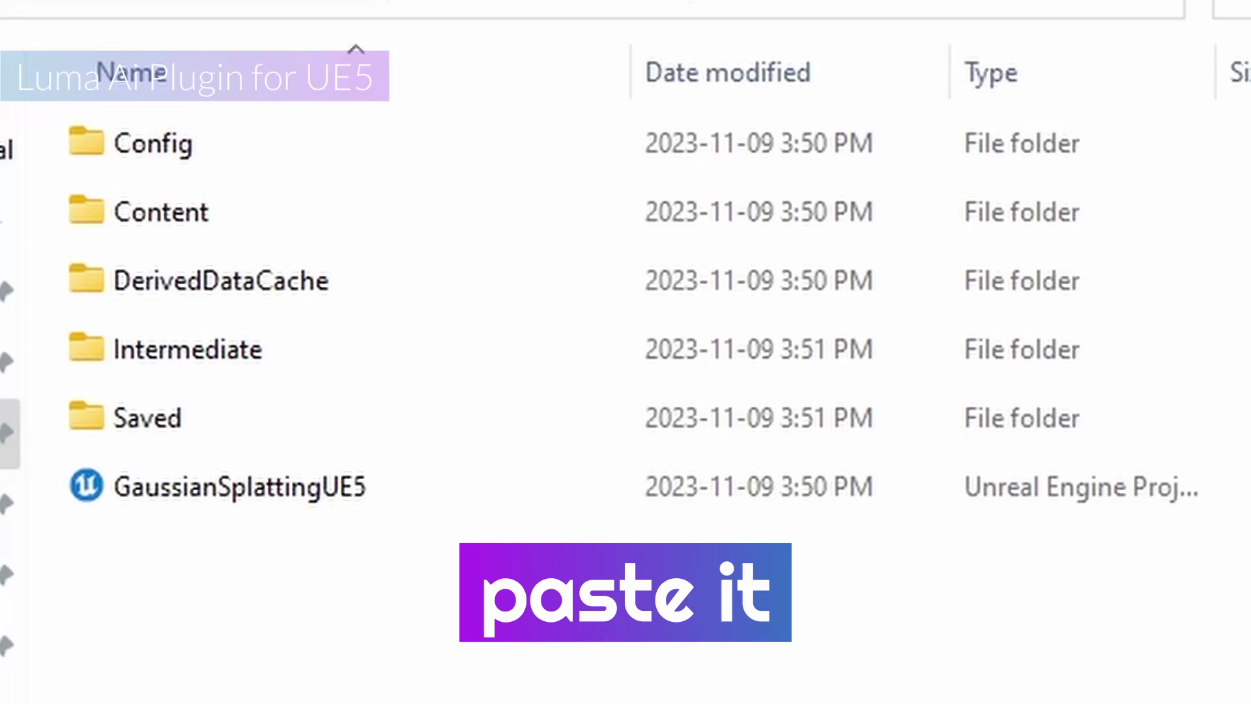
key(ctrl+v)
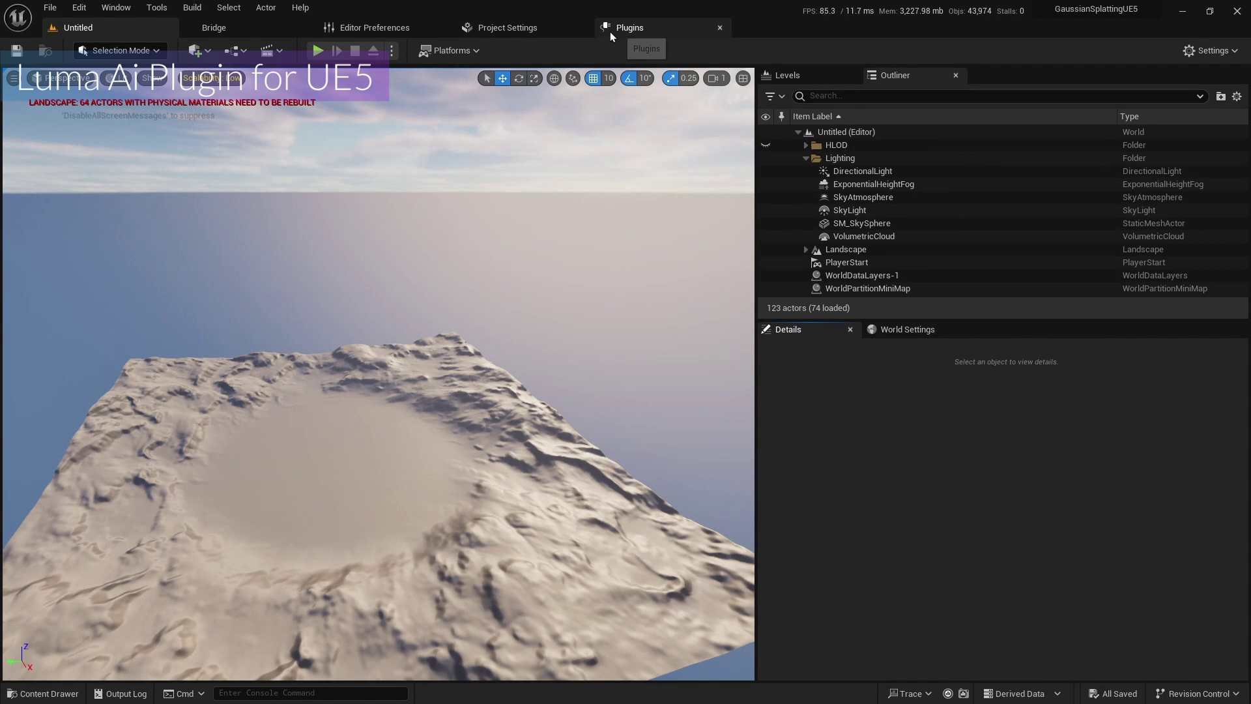
In the running Unreal Engine project, search the plugin list for luma and return to the level
click(610, 31)
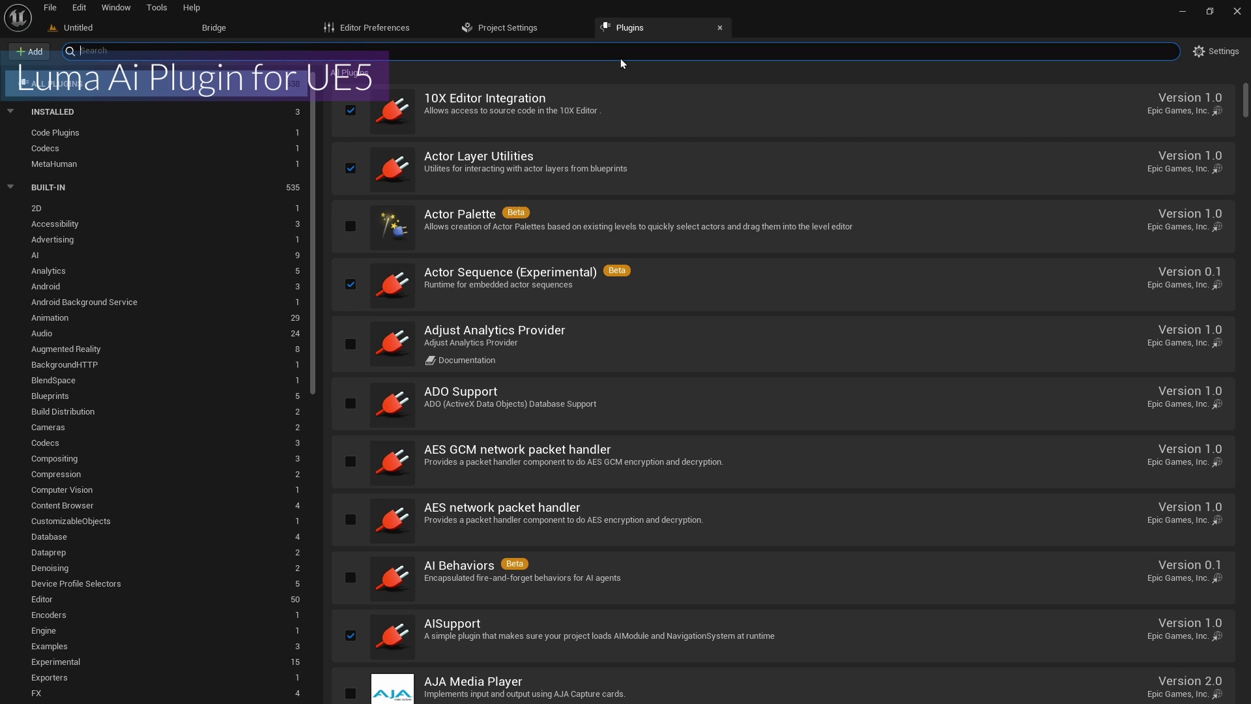
text(lum)
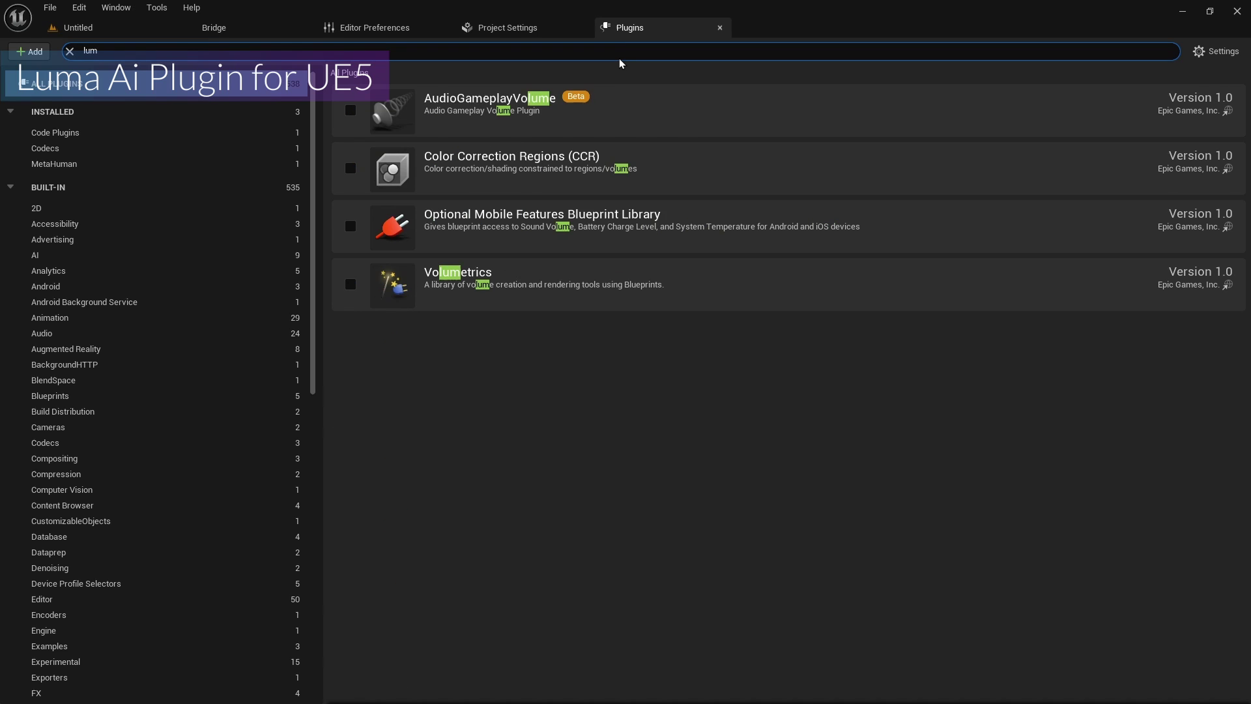
text(a)
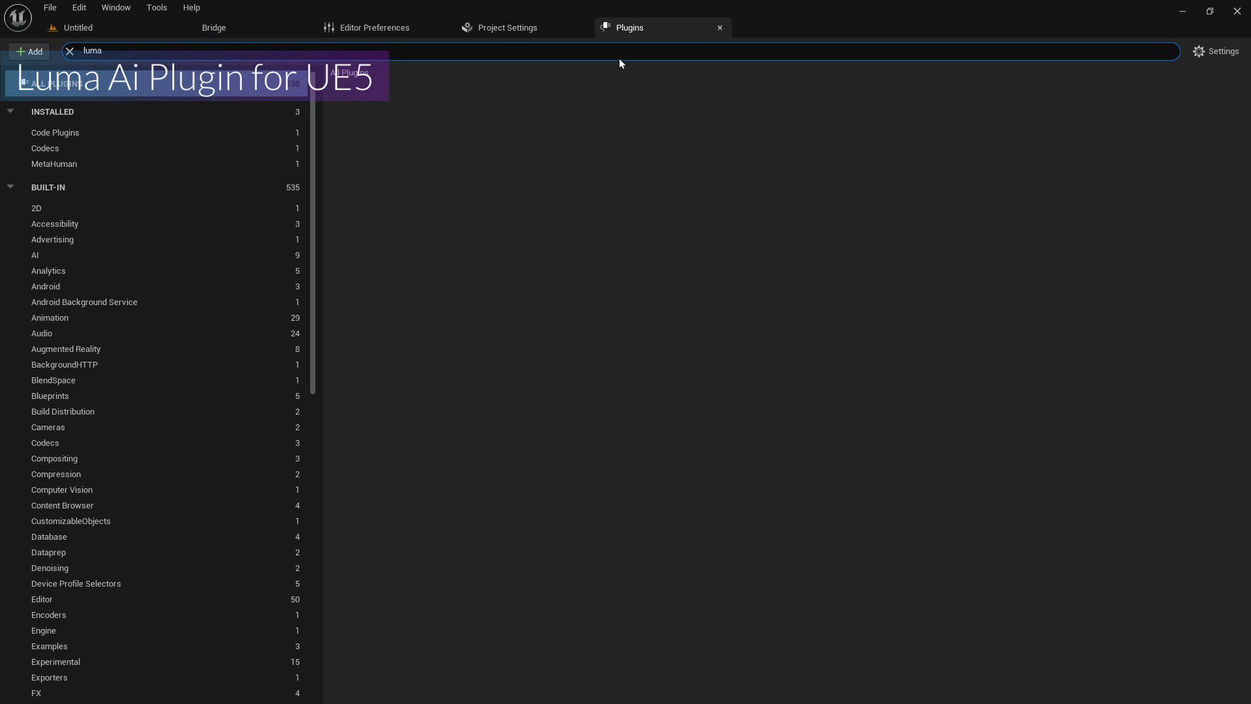
click(78, 28)
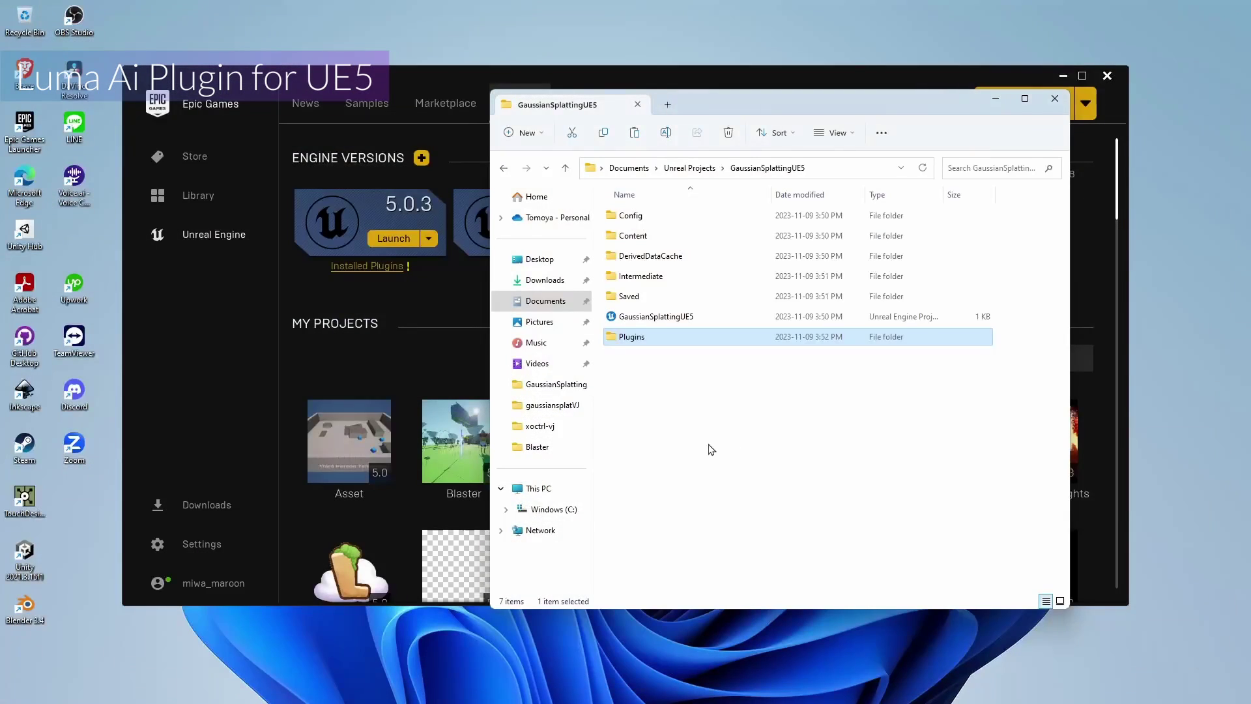
Reopen the GaussianSplattingUE5 project from its folder and make sure the Luma AI Plugin is enabled
double_click(658, 318)
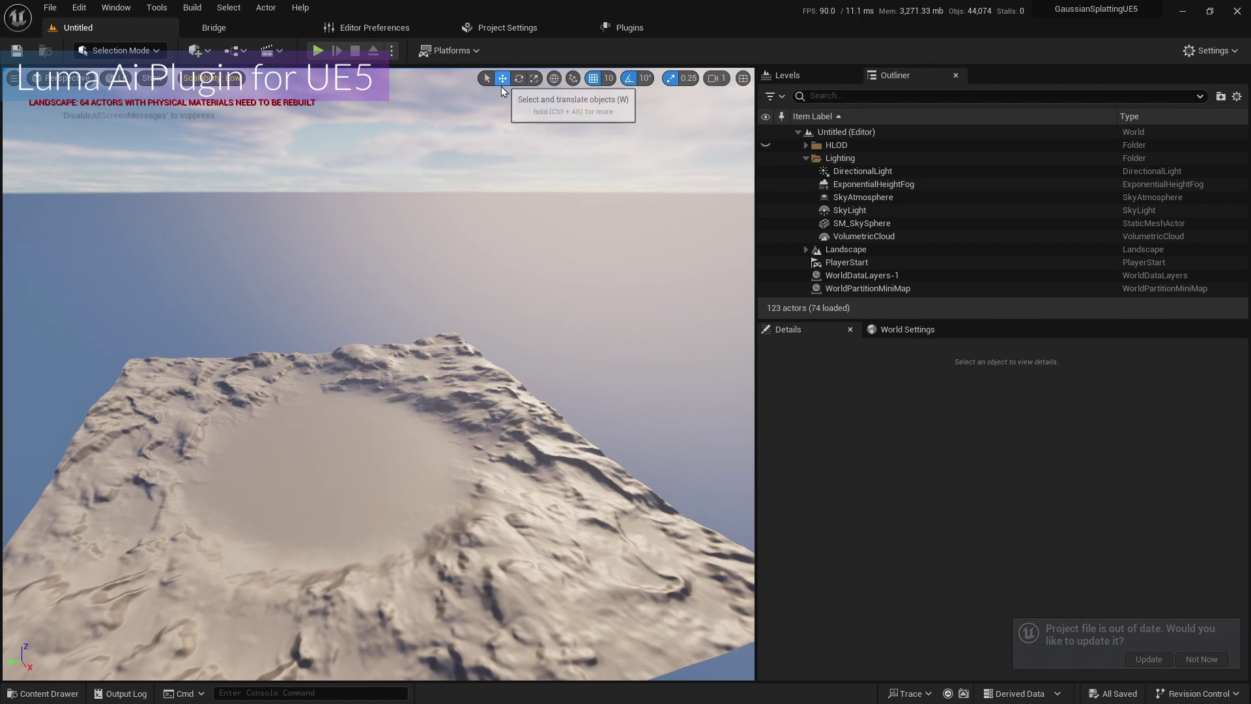
click(656, 27)
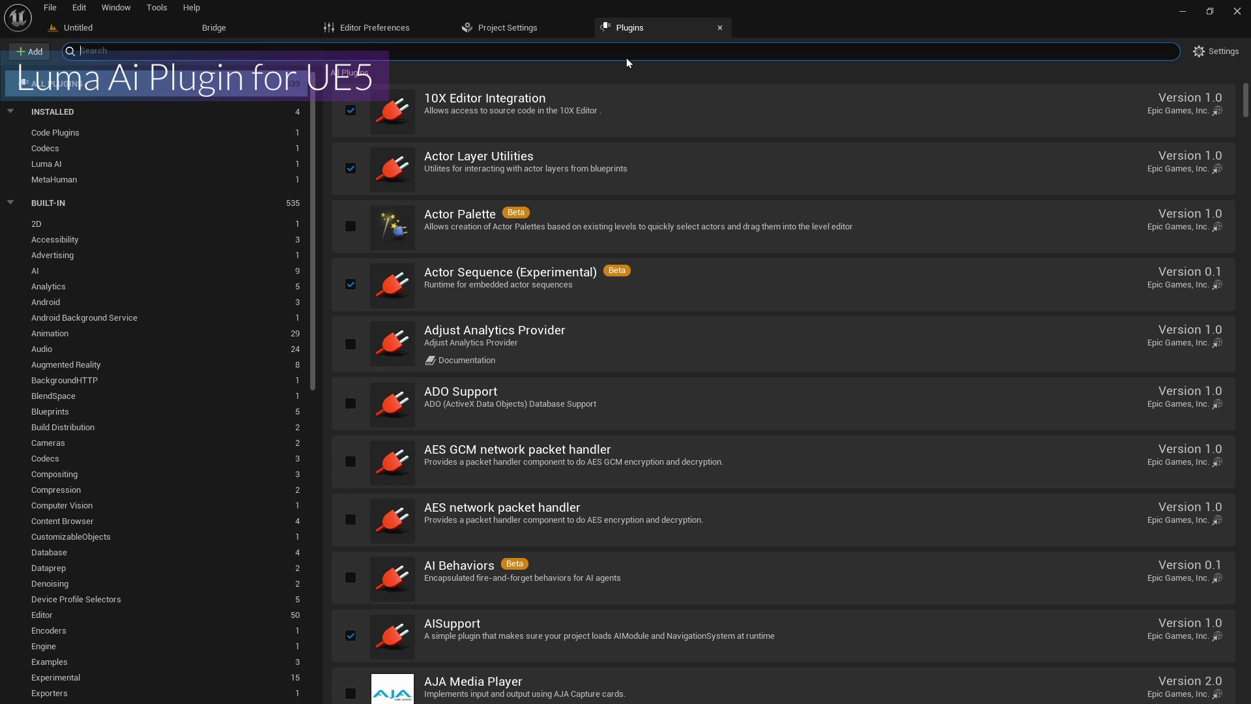
text(luma)
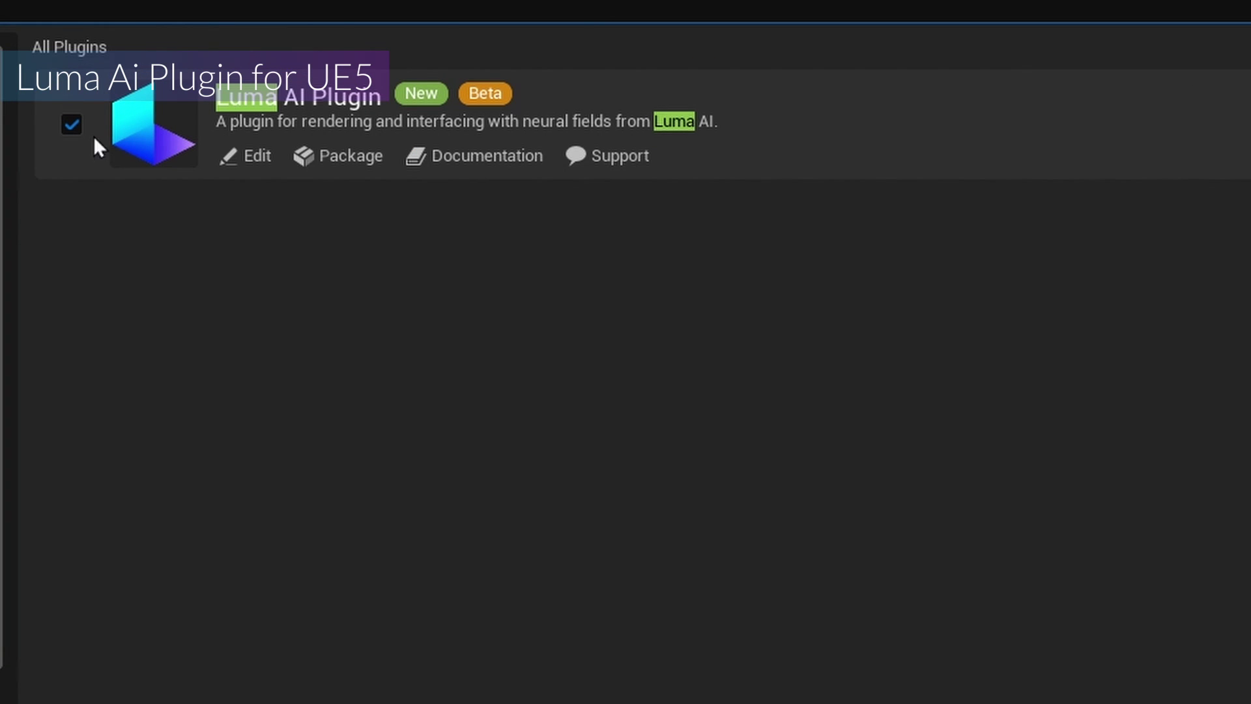
click(76, 126)
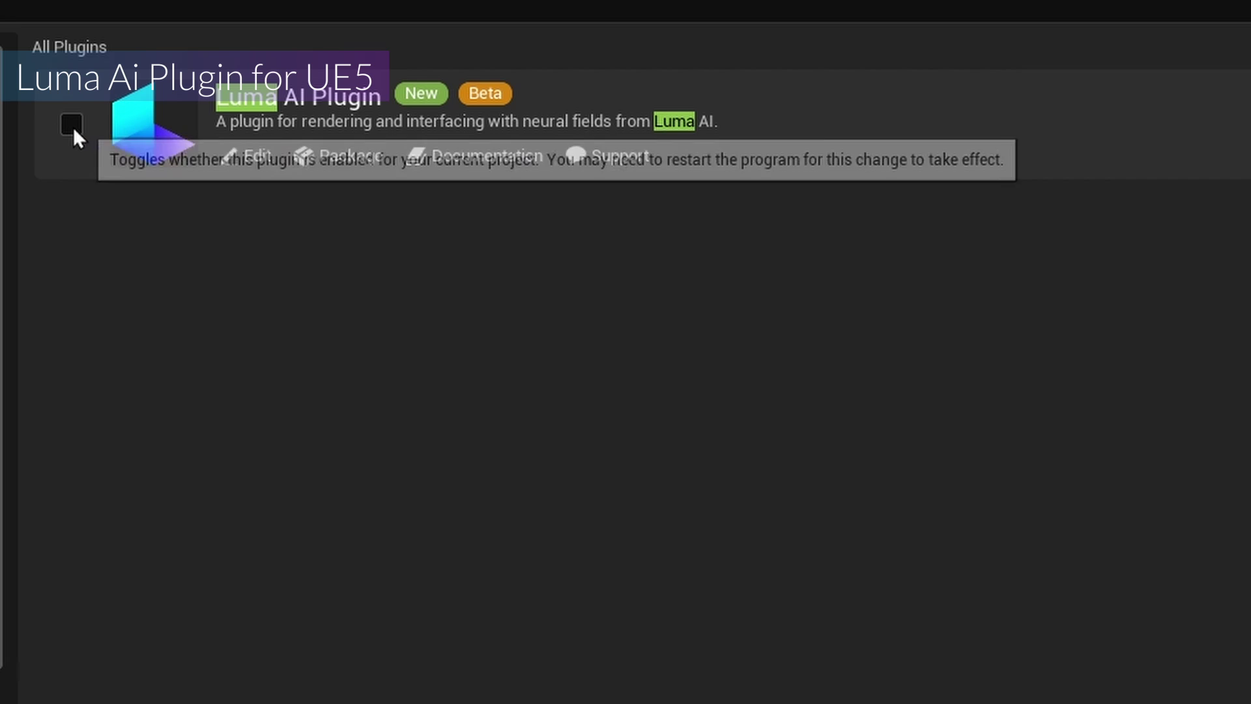
click(73, 127)
key(Return)
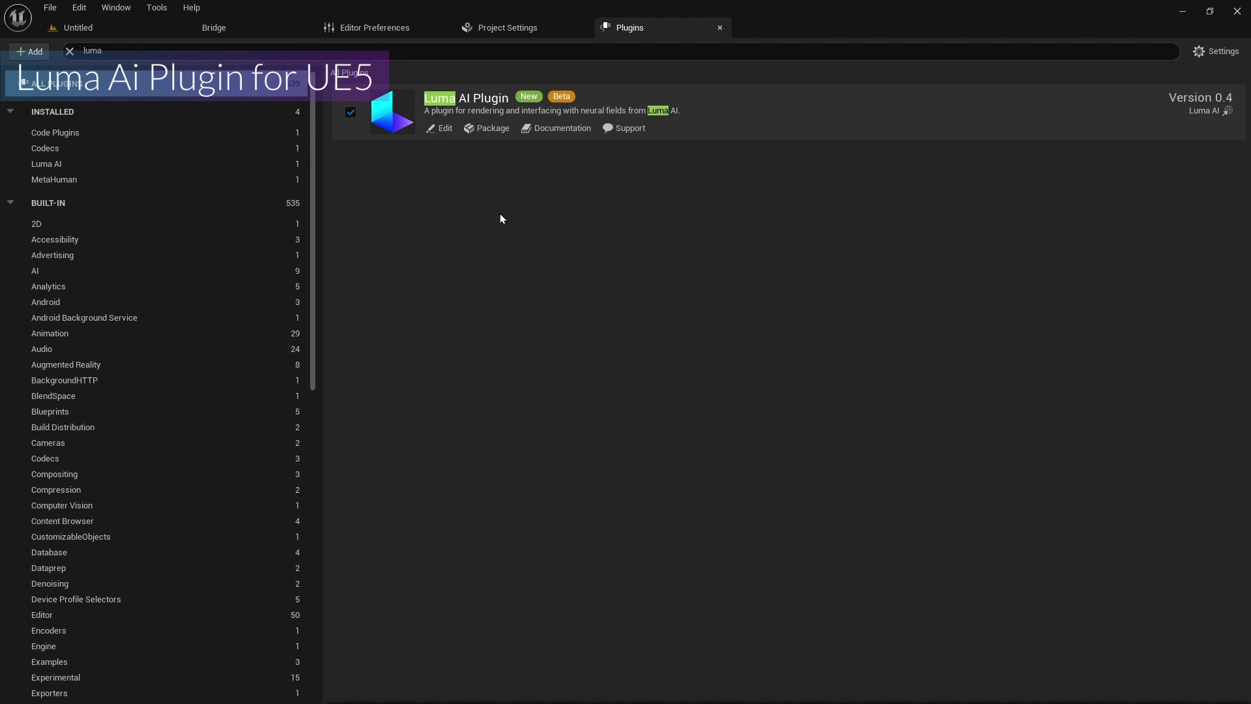
click(70, 53)
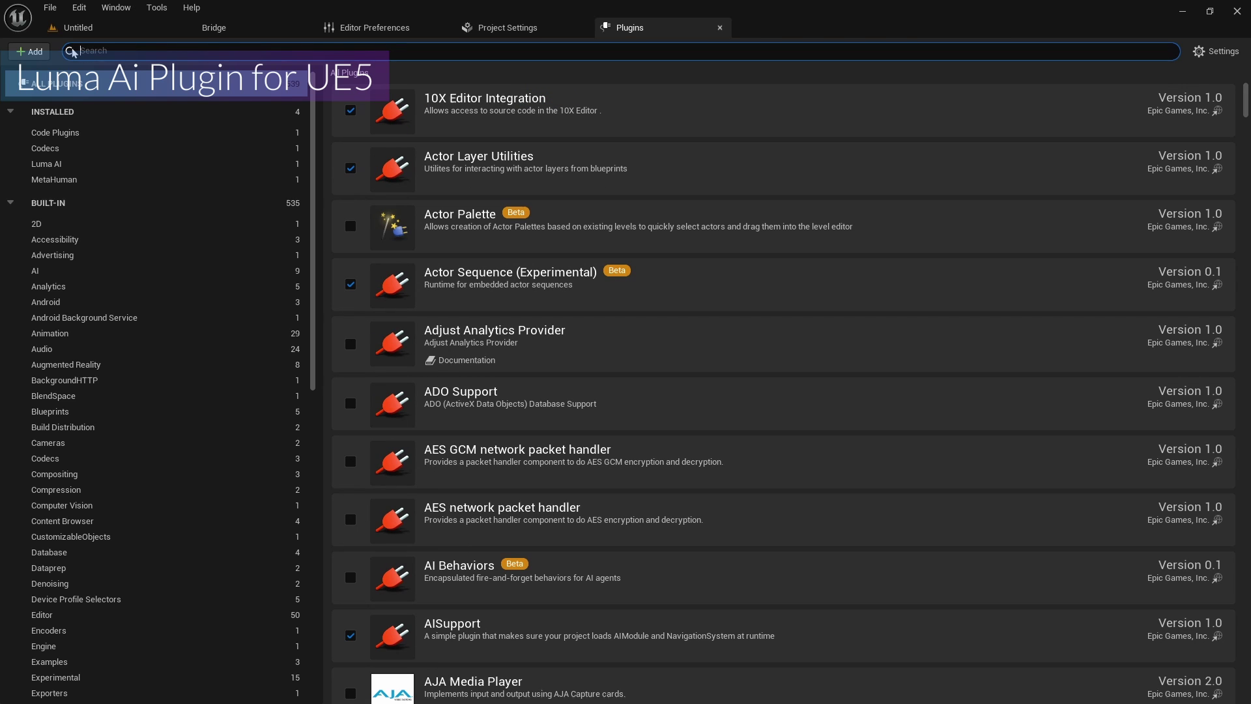
Create a new level from the Basic template
click(82, 29)
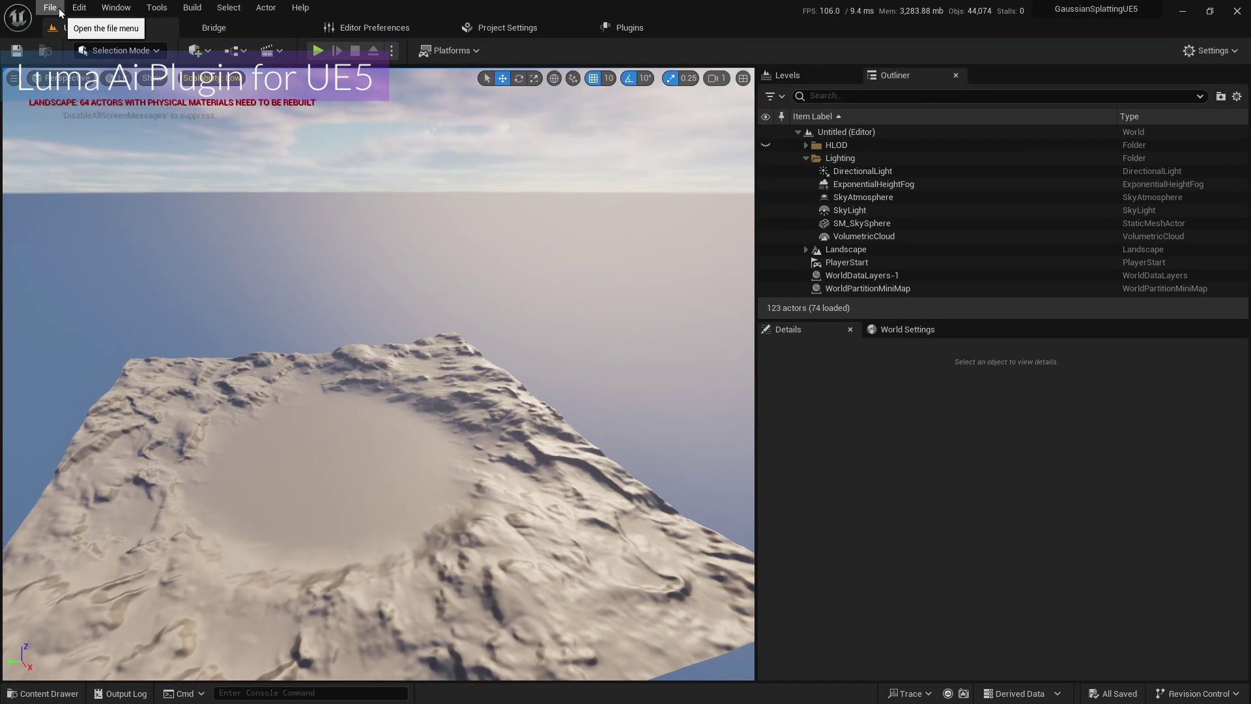
click(50, 8)
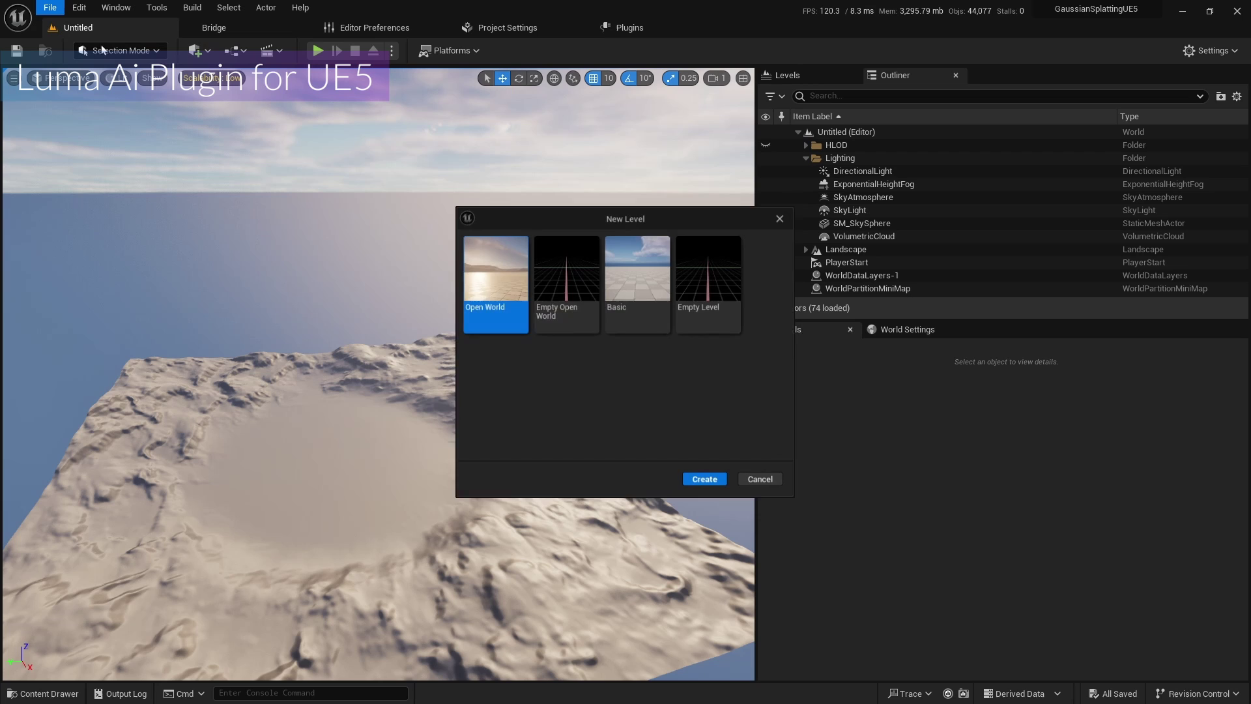
click(651, 295)
click(714, 480)
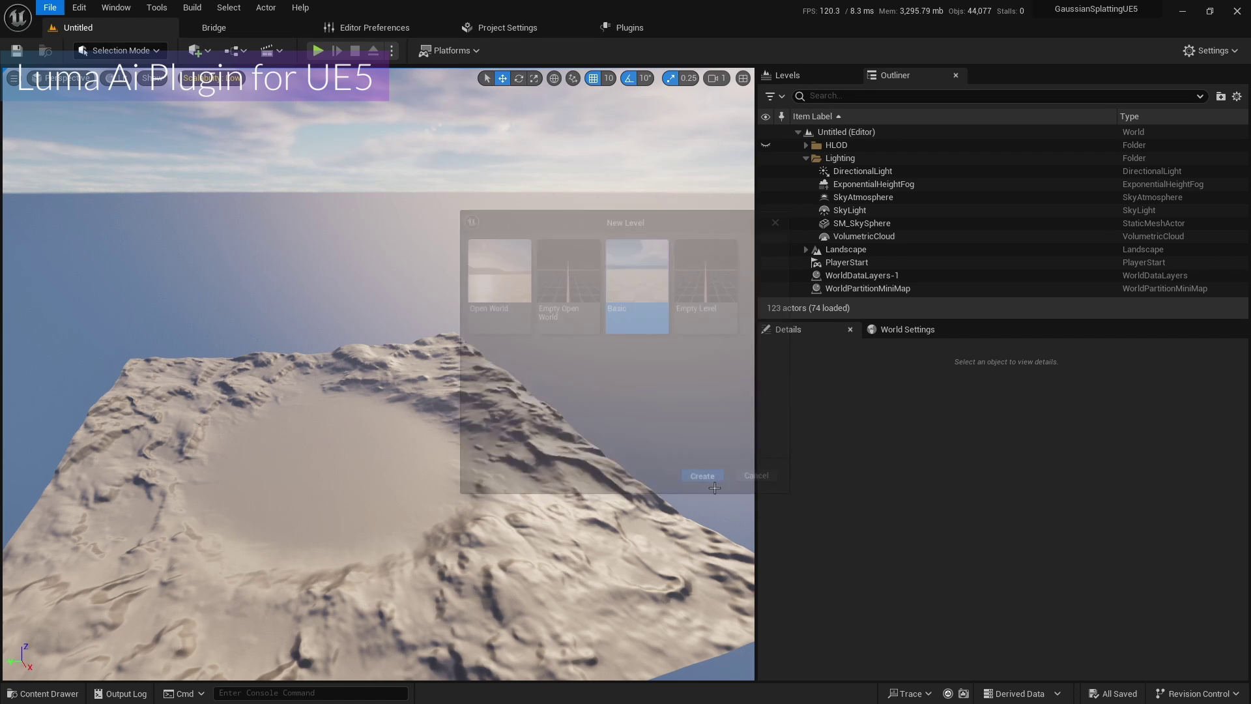
Create a folder named GS inside the project's Content folder and open it
click(77, 694)
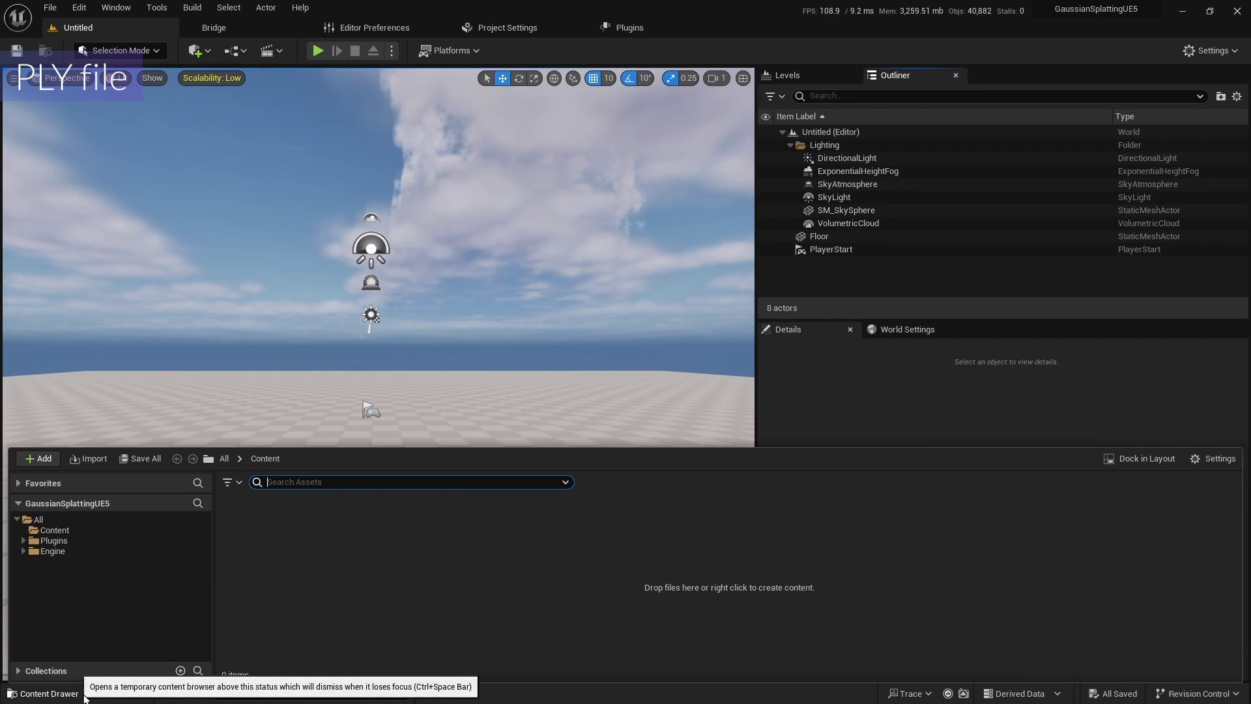
click(107, 531)
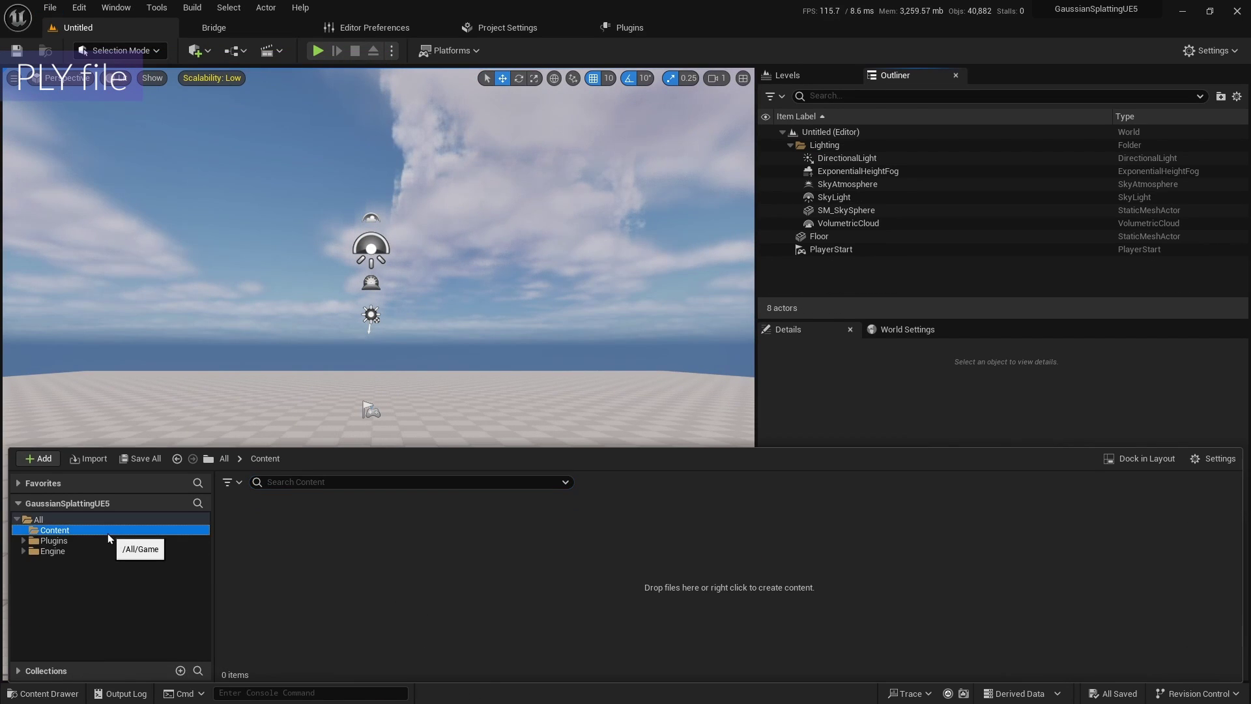
right_click(299, 561)
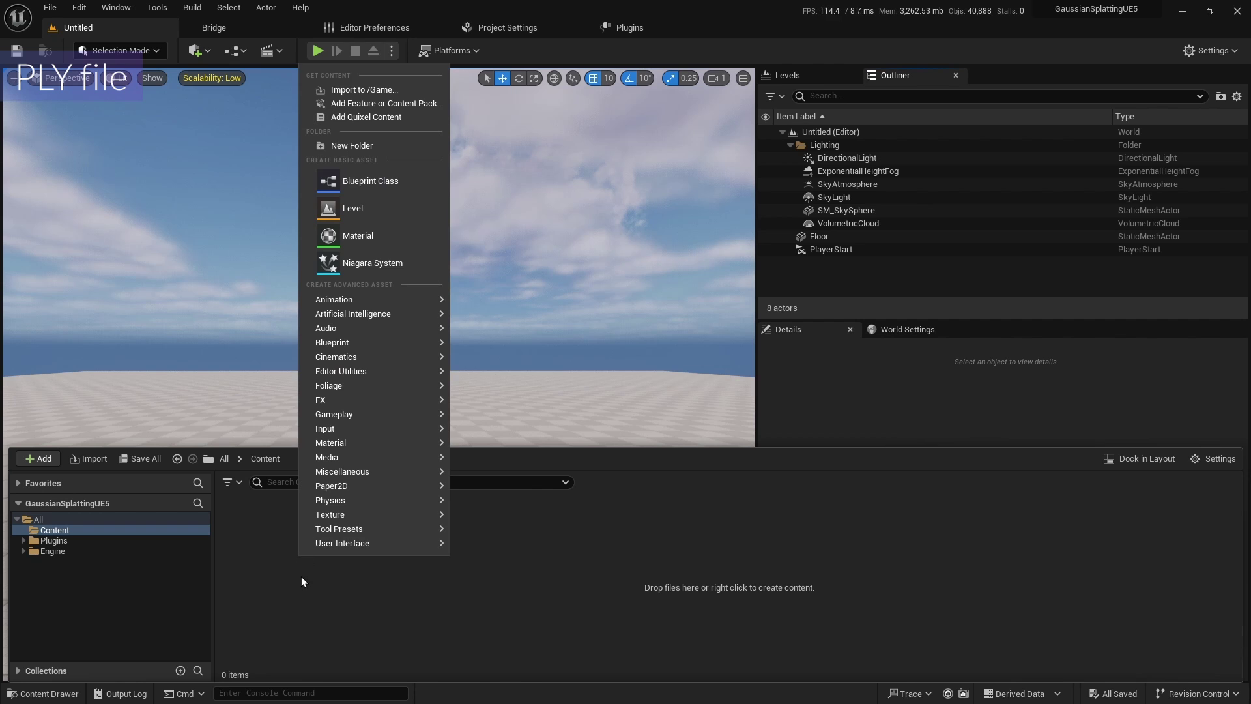
click(368, 145)
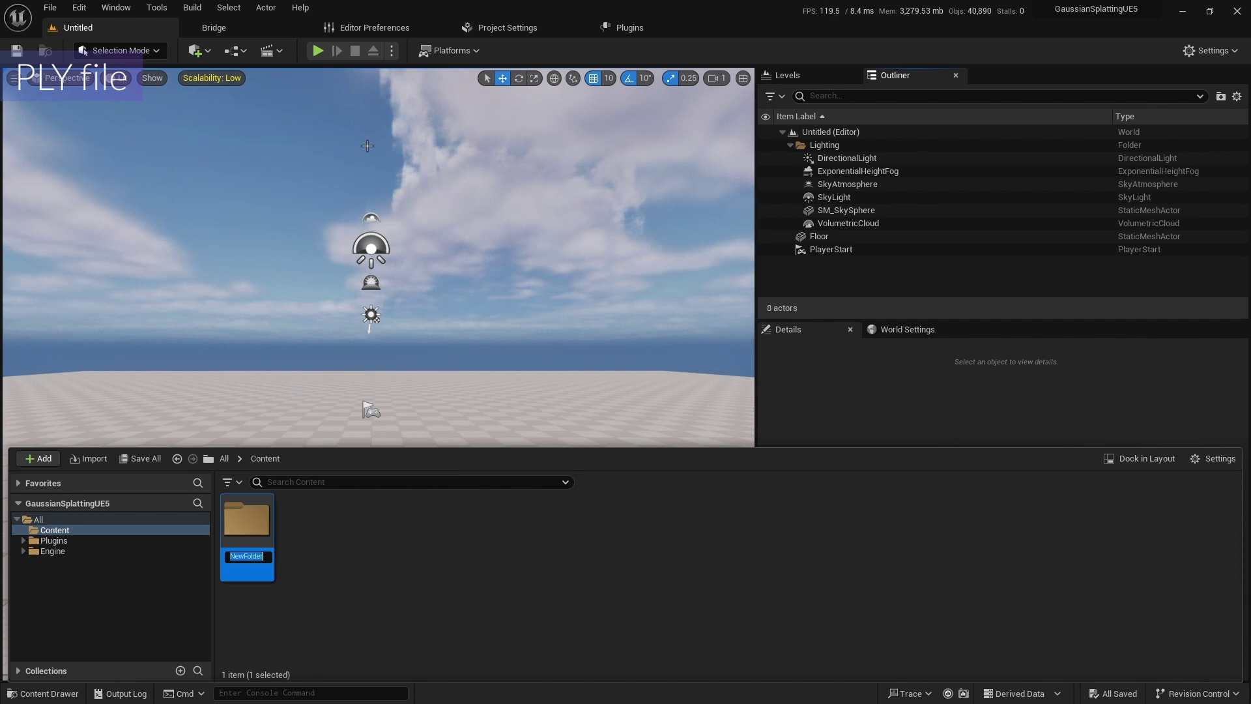
text(GS)
key(Return)
In File Explorer's Downloads folder, extract the Chataue_gaussian_splatting_point_cloud archive and open the extracted folder with gs_Chataue.ply
key(super)
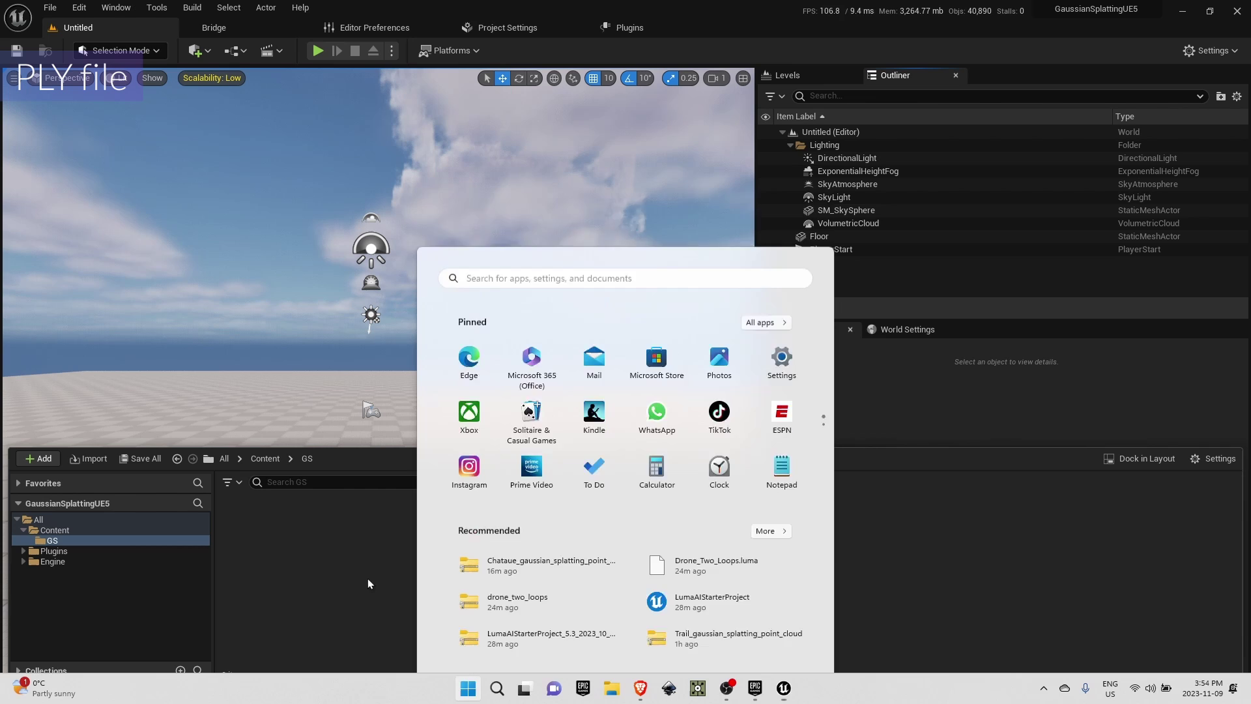
click(641, 689)
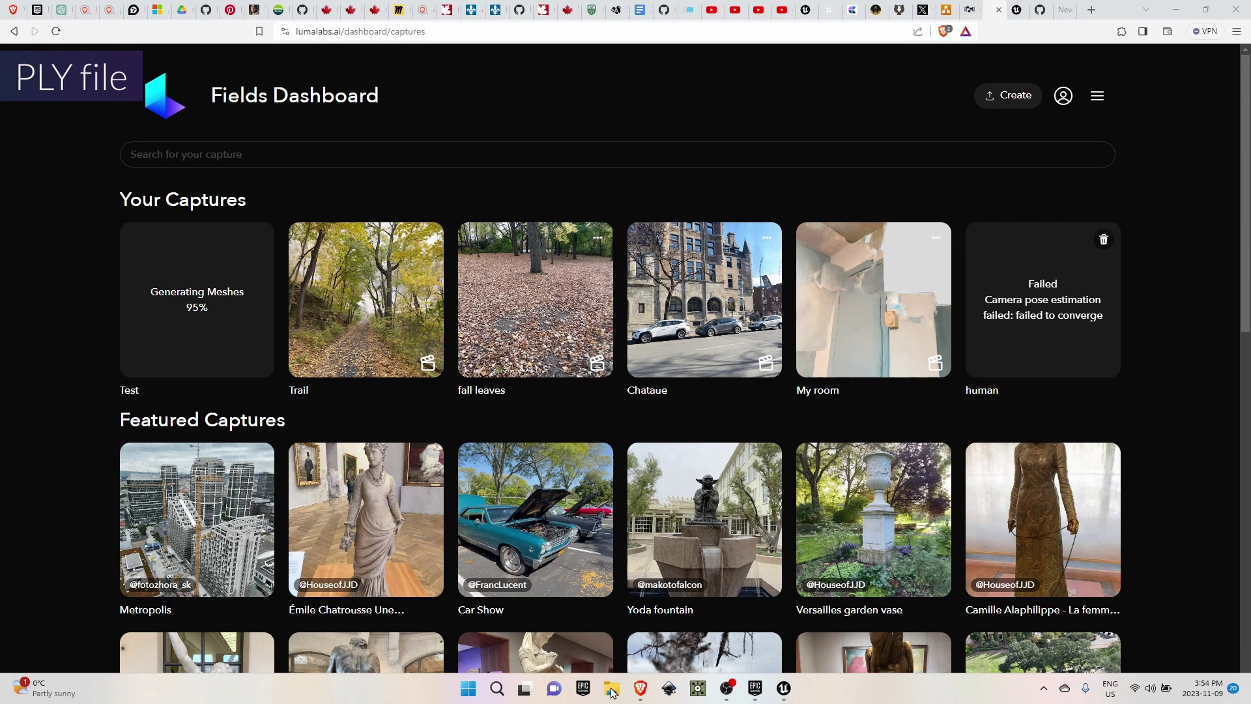
click(611, 688)
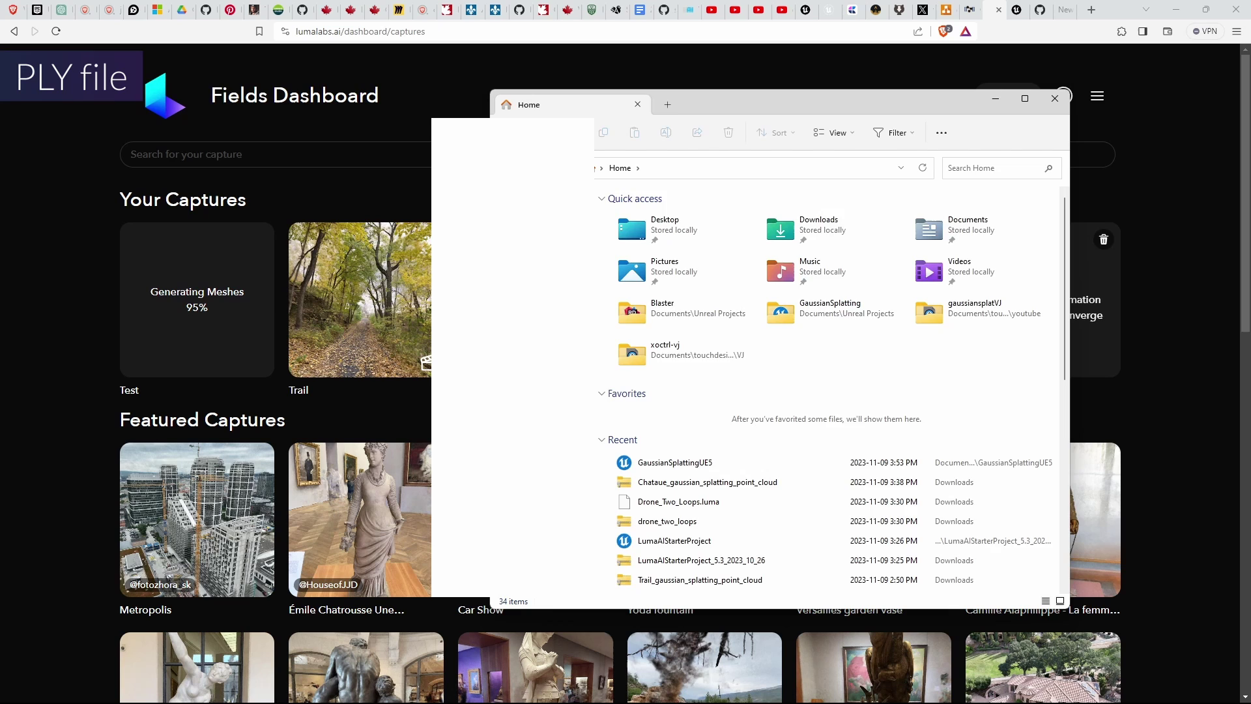
click(536, 296)
click(535, 276)
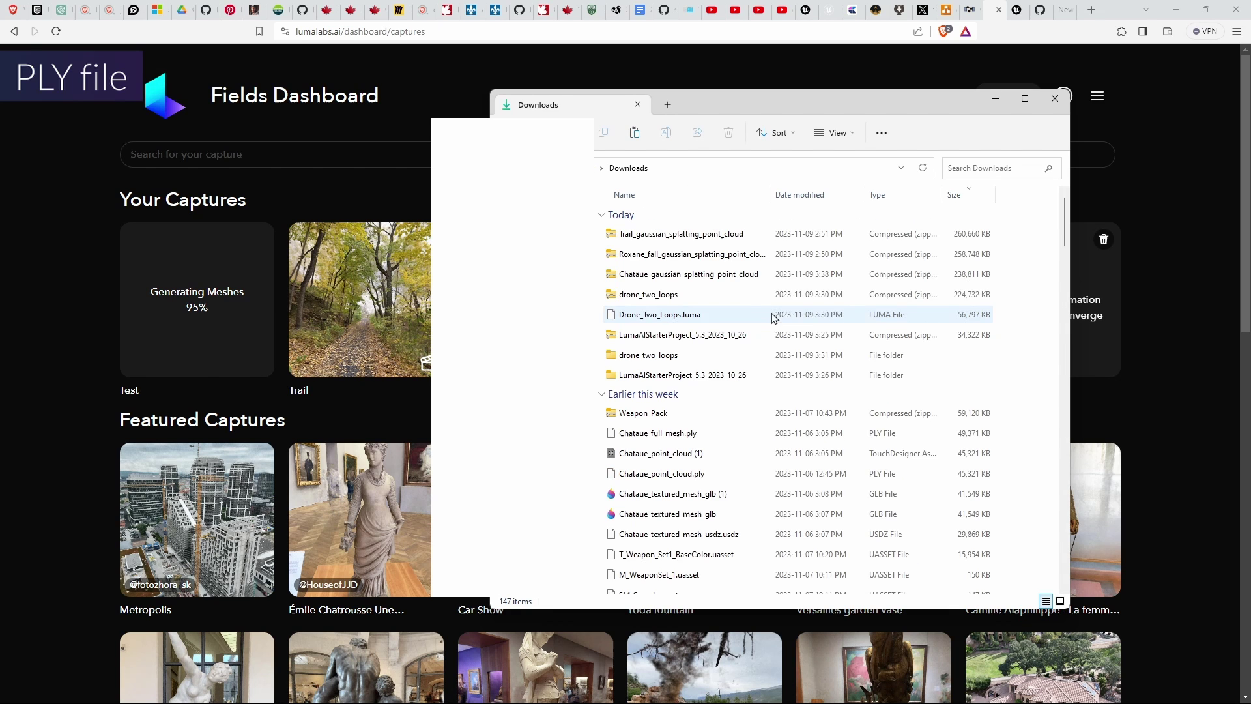
click(684, 279)
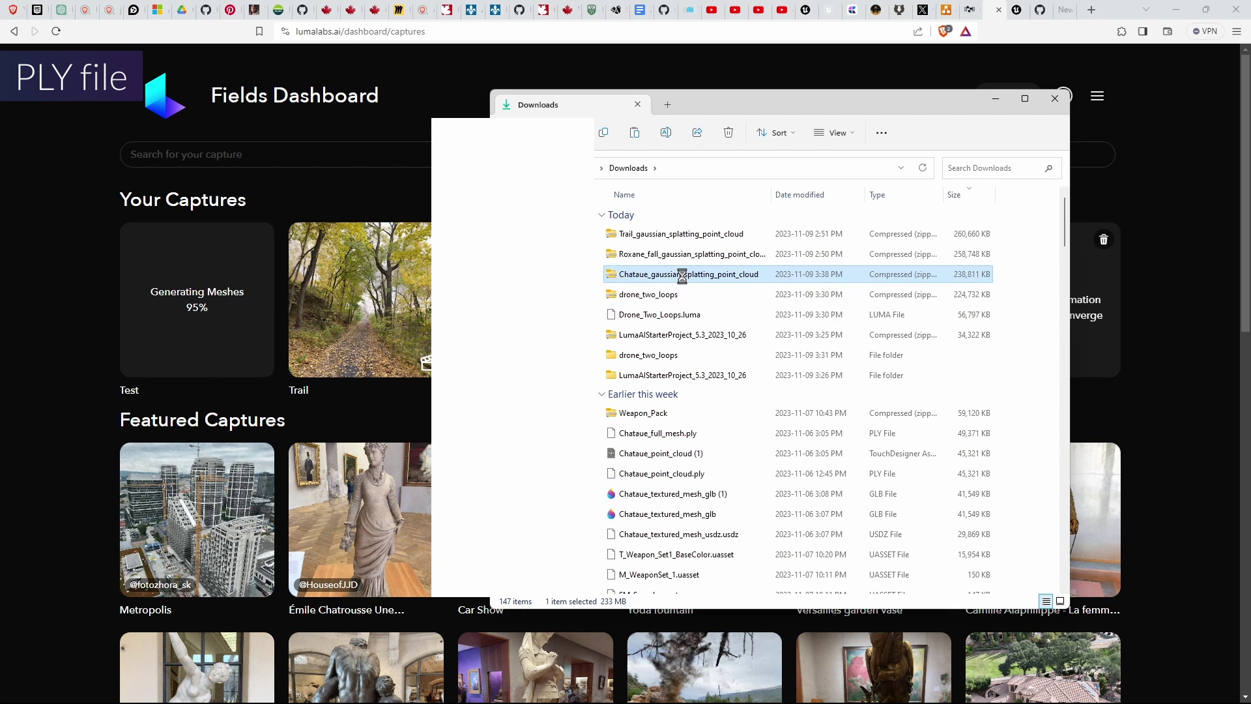
right_click(683, 276)
click(735, 404)
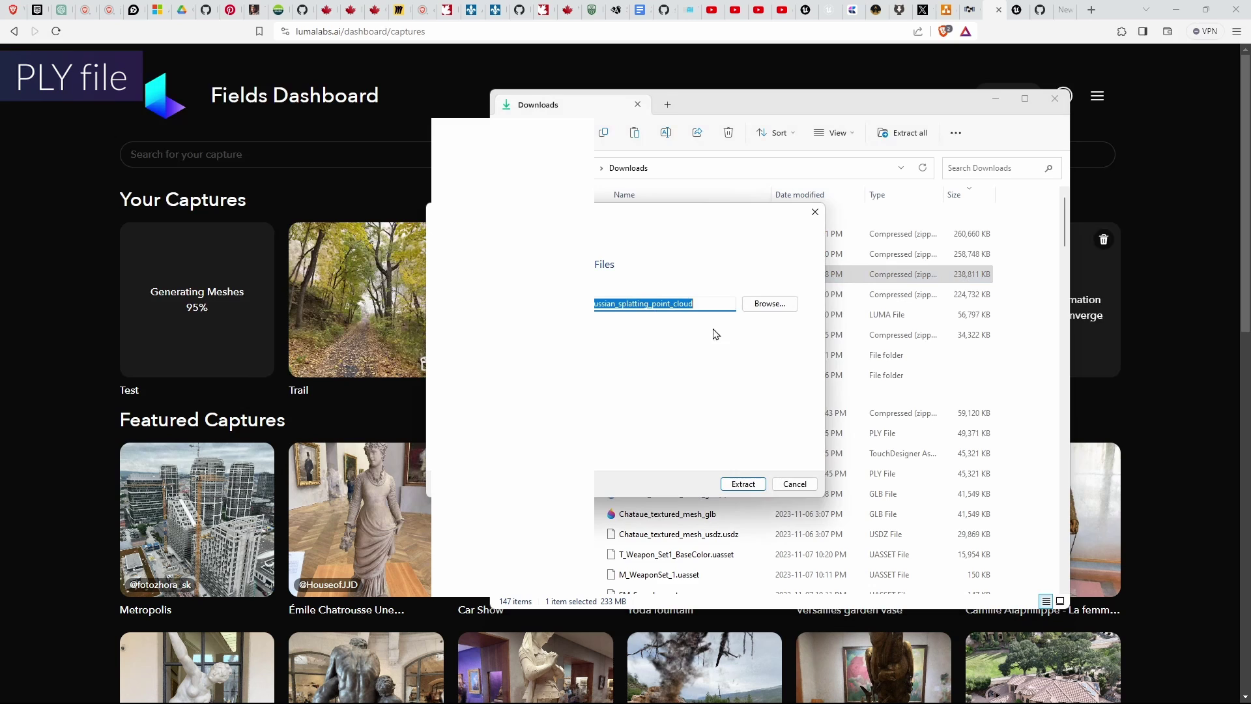
click(741, 482)
double_click(706, 362)
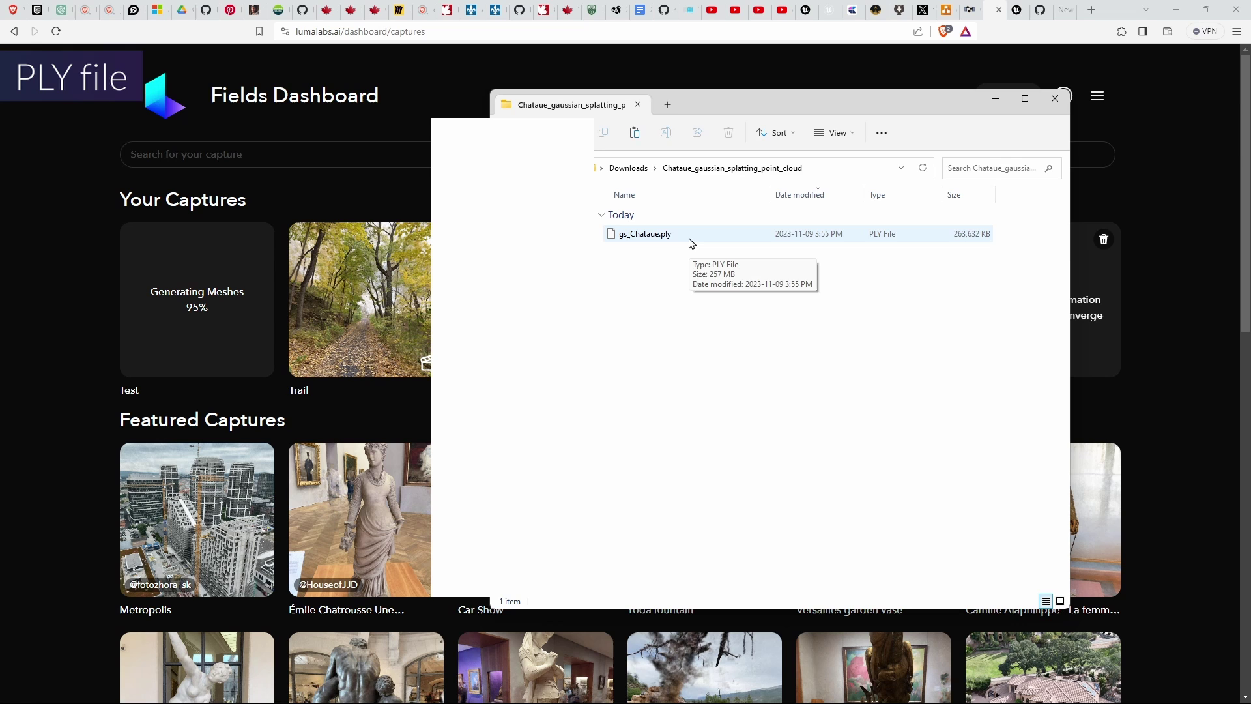
Import gs_Chataue.ply from the File Explorer window into the project's Content/GS folder in Unreal Editor
mouse_move(689, 692)
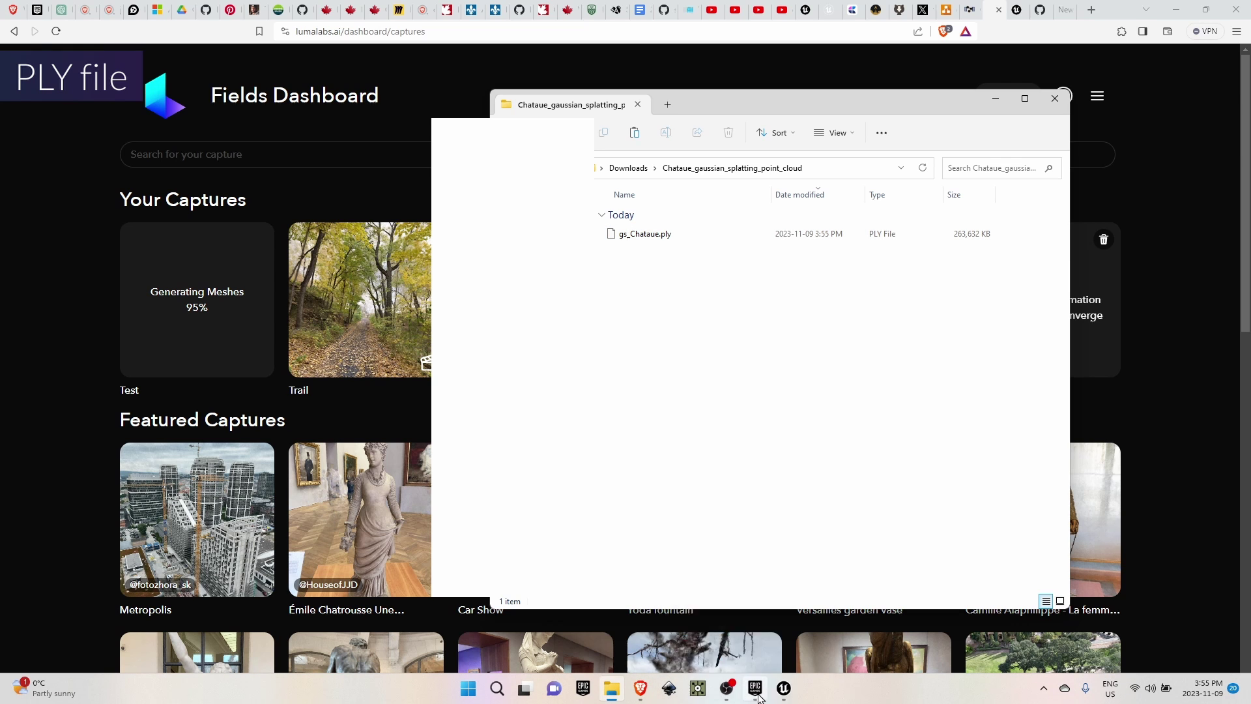
click(786, 692)
key(ctrl+space)
key(ctrl+space)
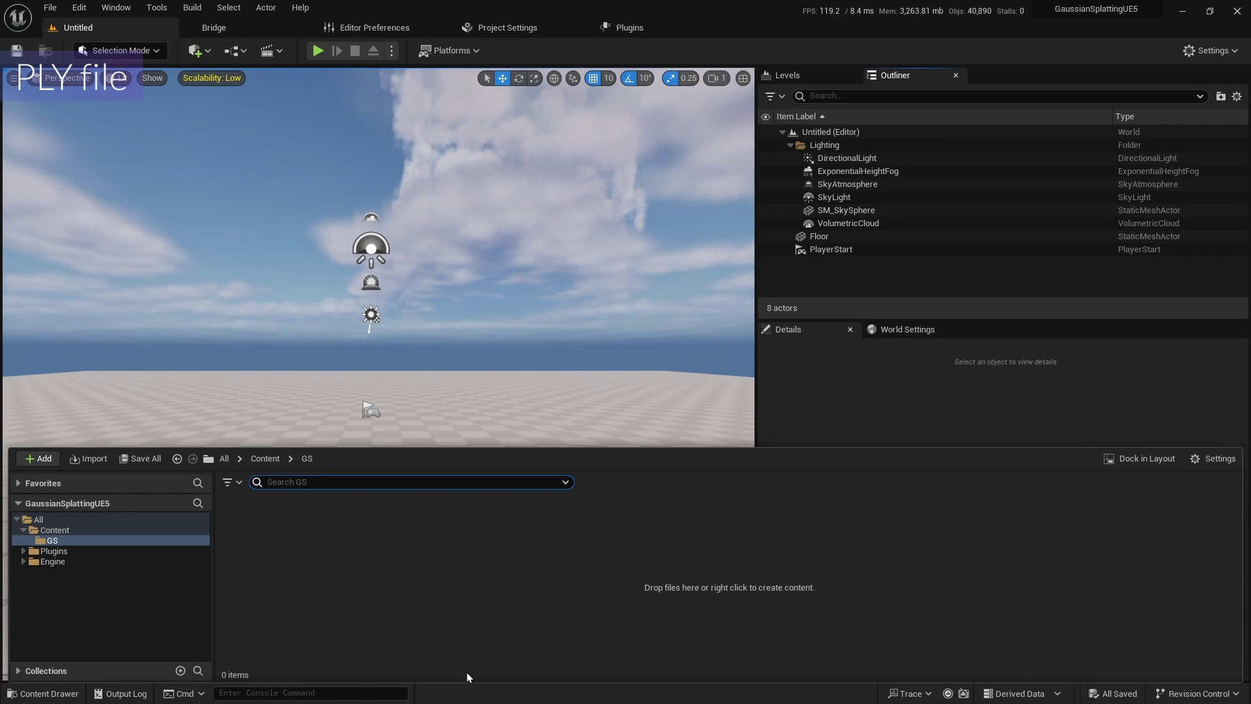
click(467, 690)
click(609, 689)
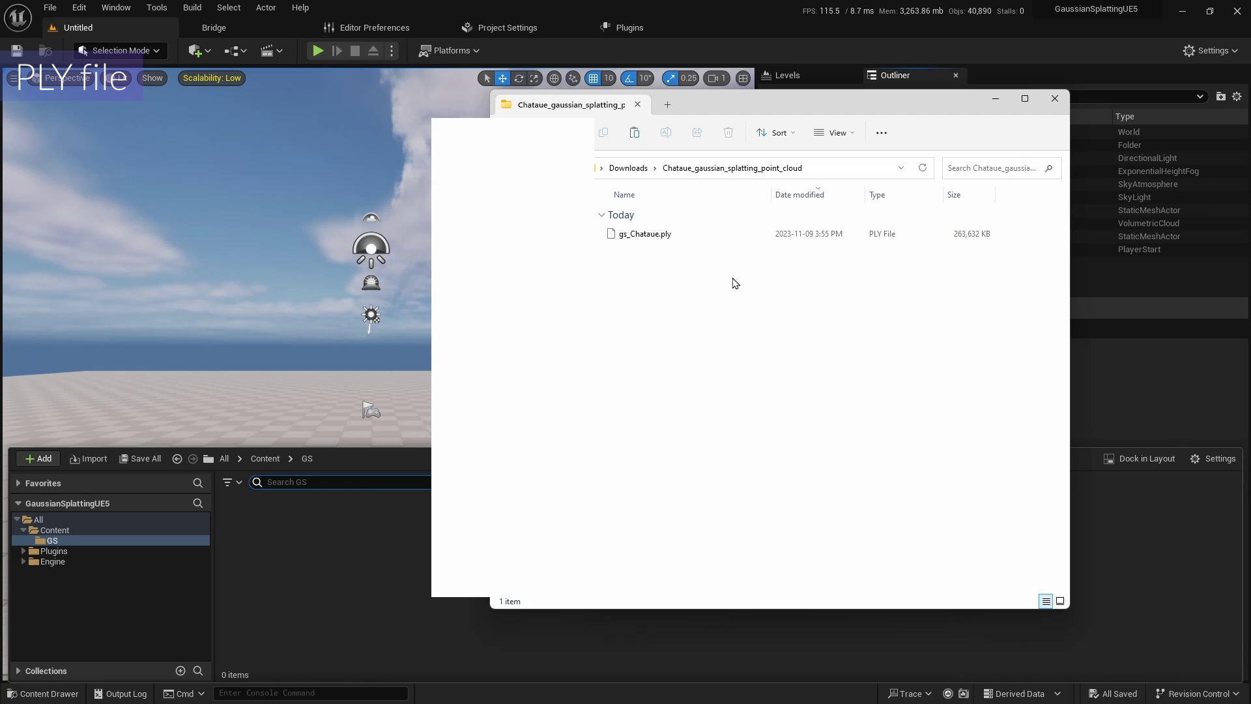
click(685, 239)
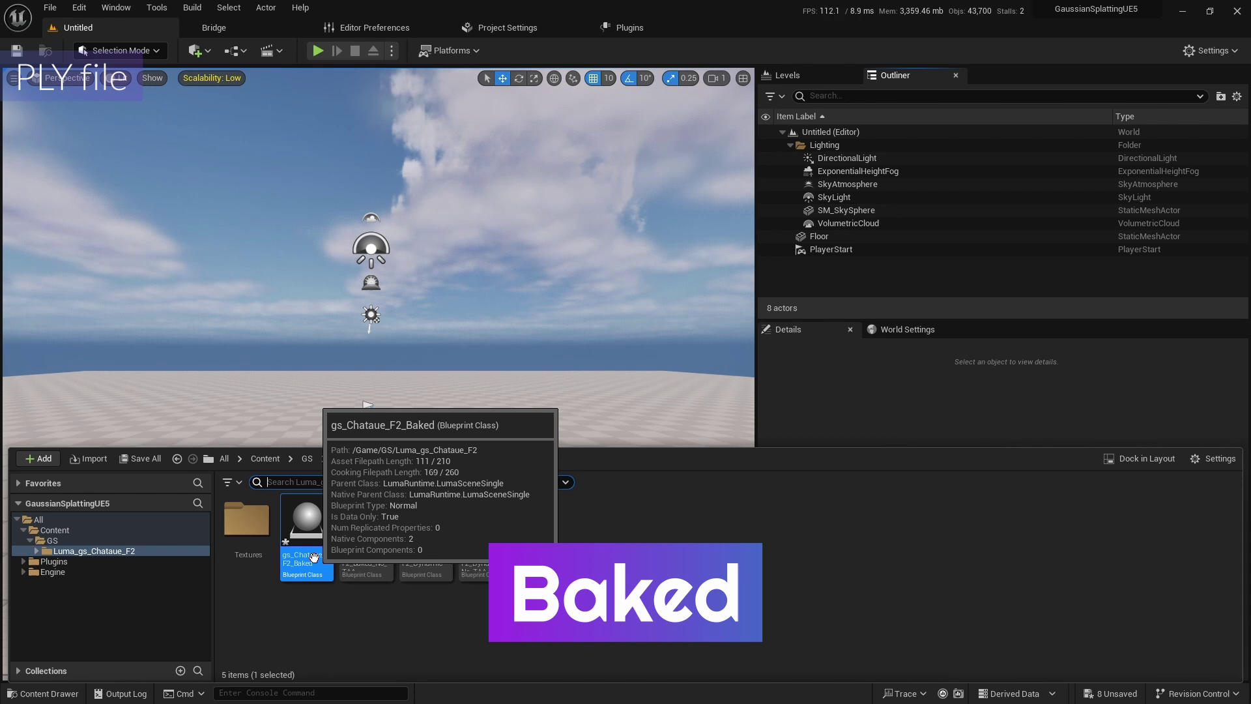
Place the gs_Chataue_F2_Baked blueprint in the level to view the capture, and remove it from the level
drag(314, 557, 374, 452)
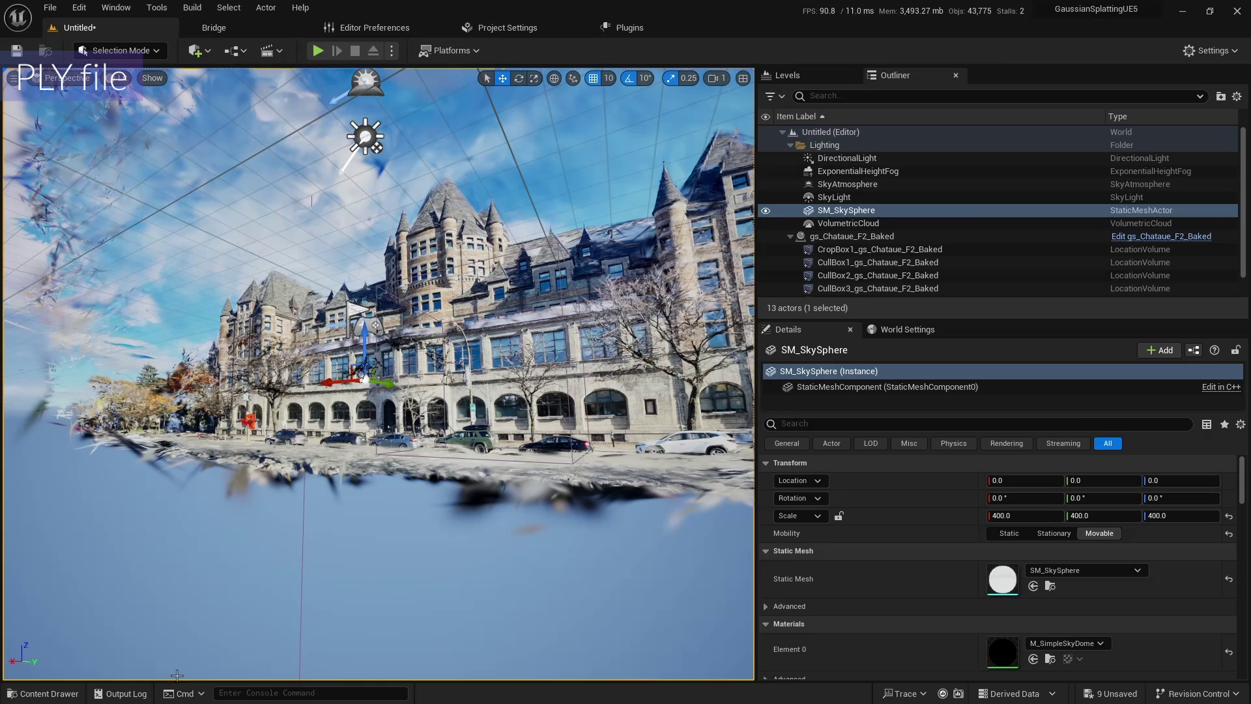
click(42, 693)
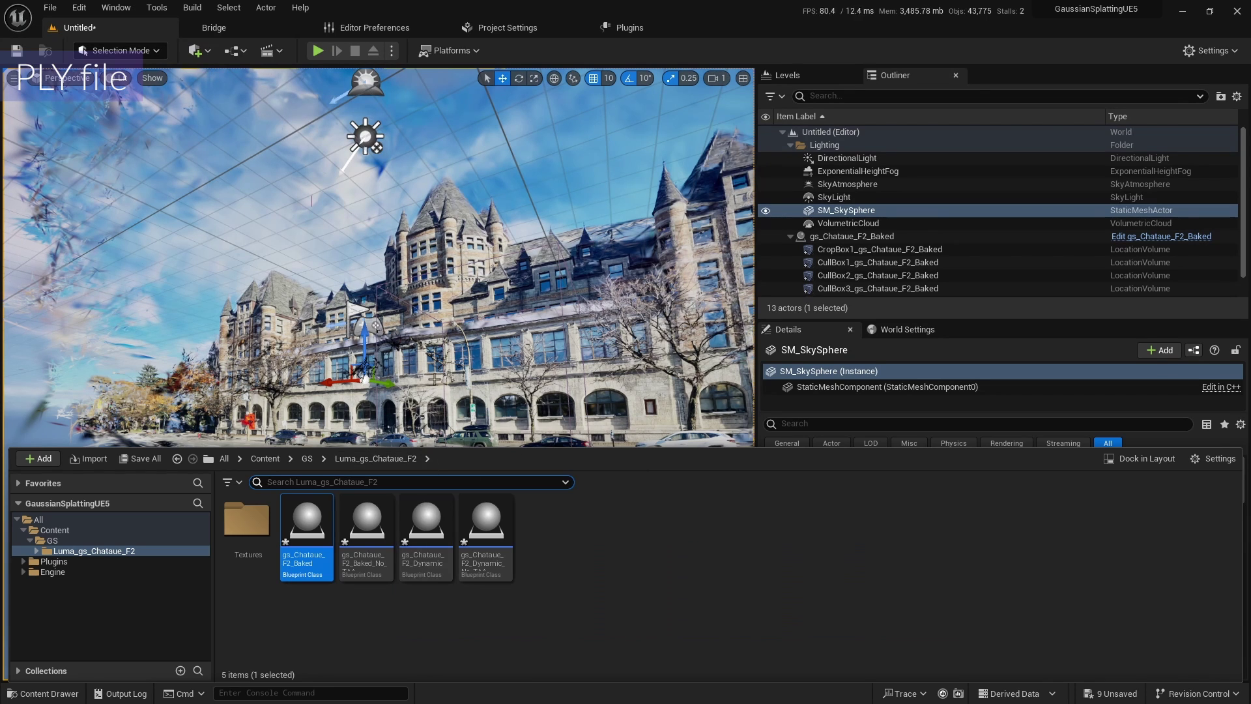
click(430, 373)
click(434, 377)
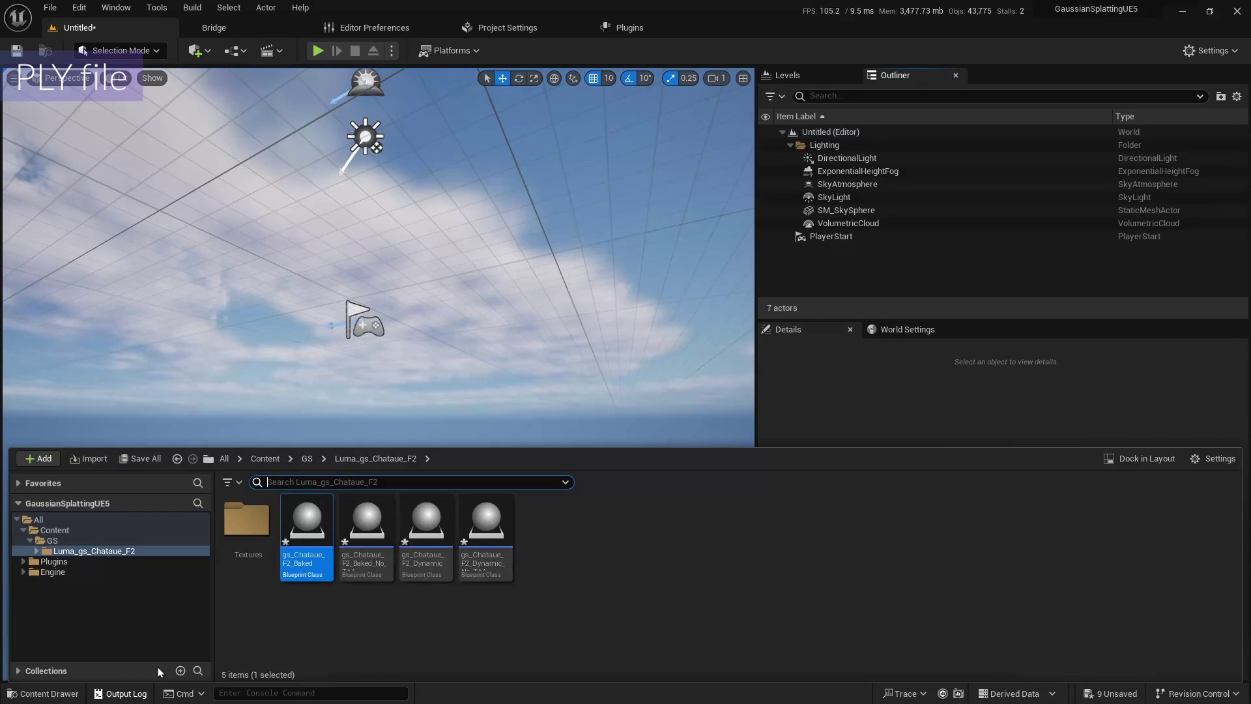
Place the gs_Chataue_F2_Baked_No_TAA blueprint in the level, and delete it together with its crop and cull boxes
drag(375, 568, 390, 406)
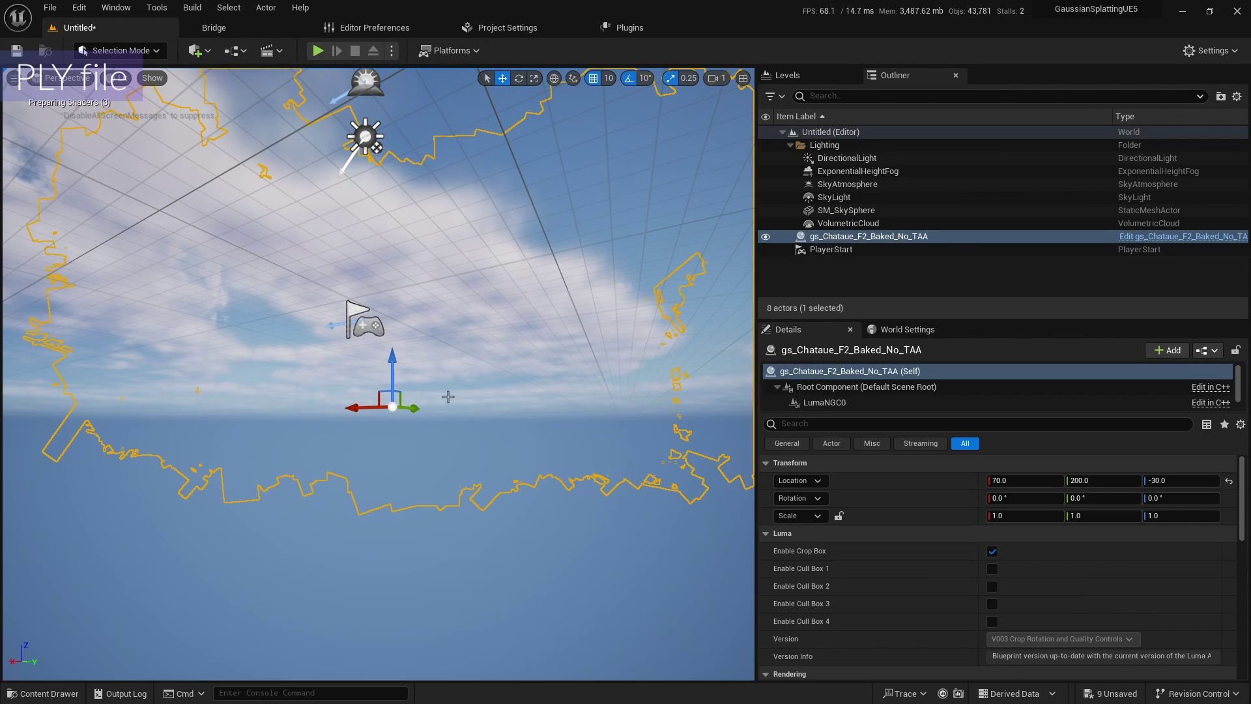
scroll(884, 277, down, 1)
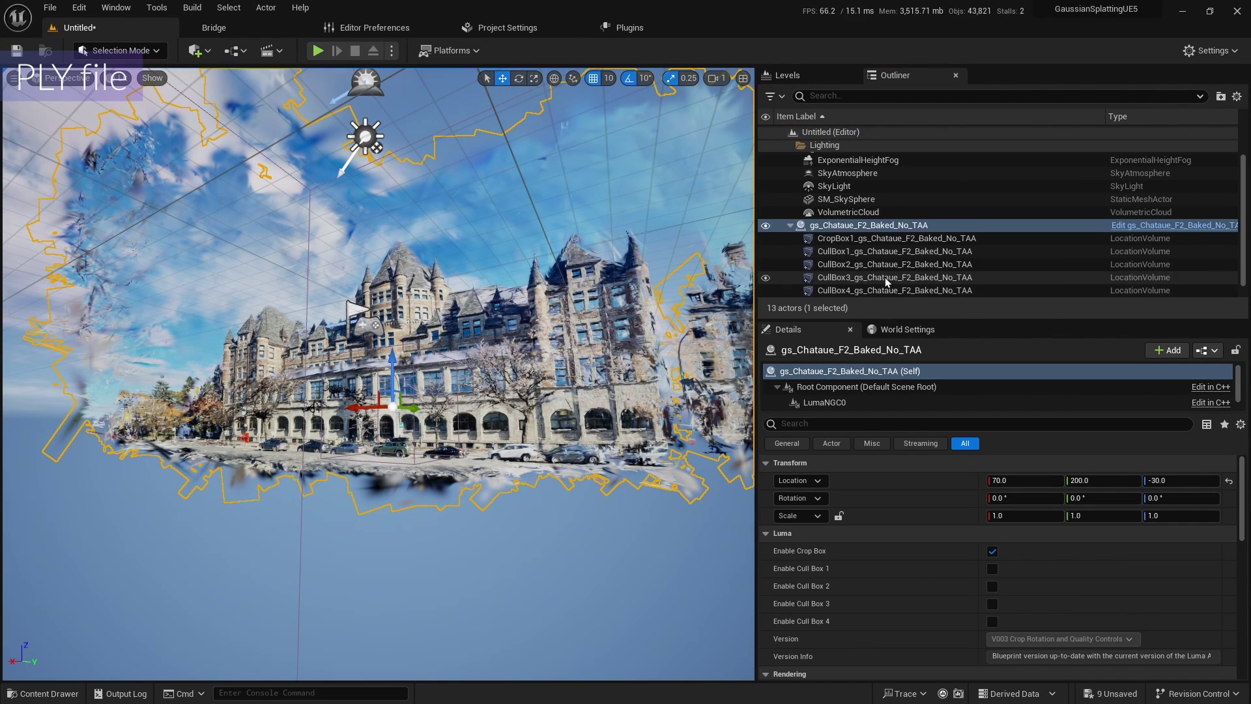
shift+click(892, 292)
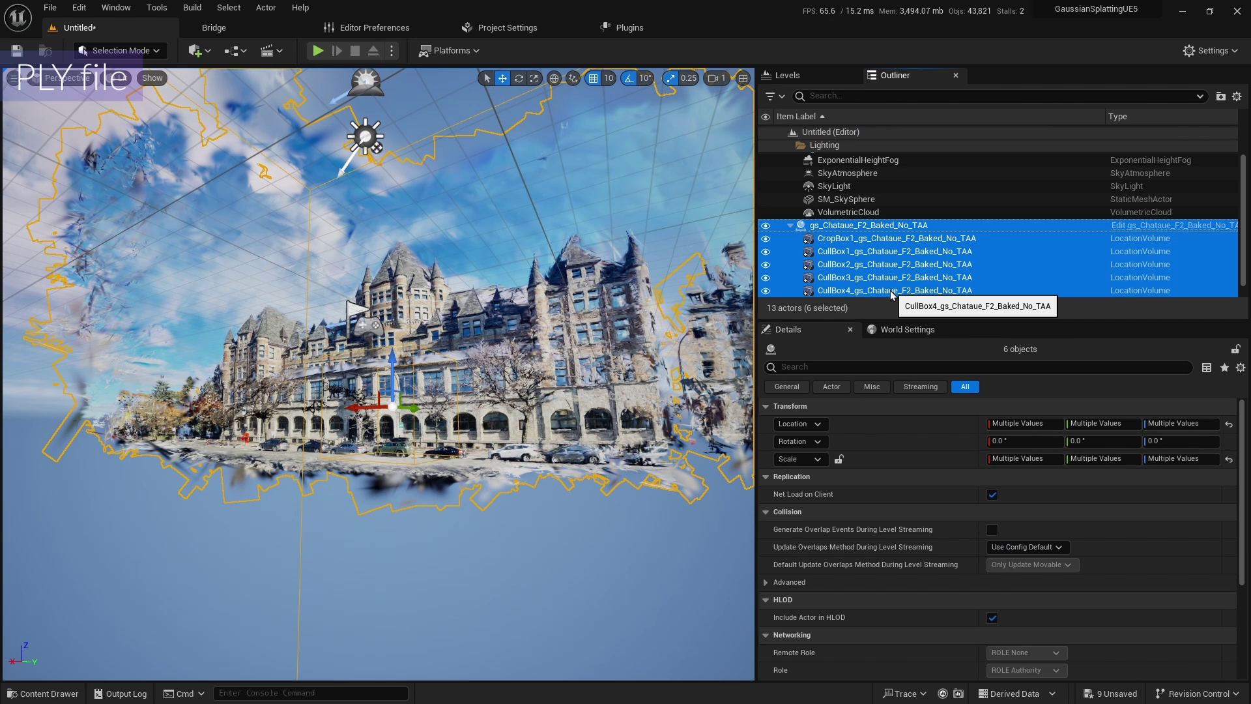
key(Delete)
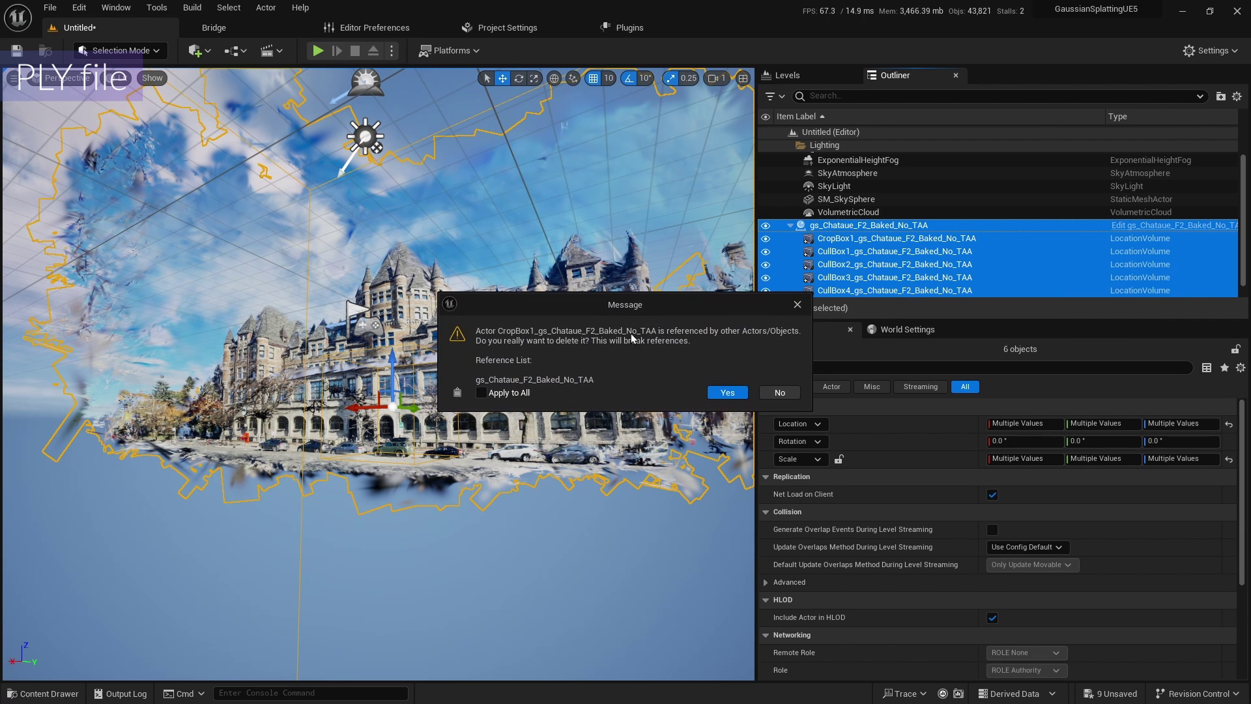
click(728, 391)
Place the gs_Chataue_F2_Dynamic blueprint in the level and view the building facade up close
key(ctrl+space)
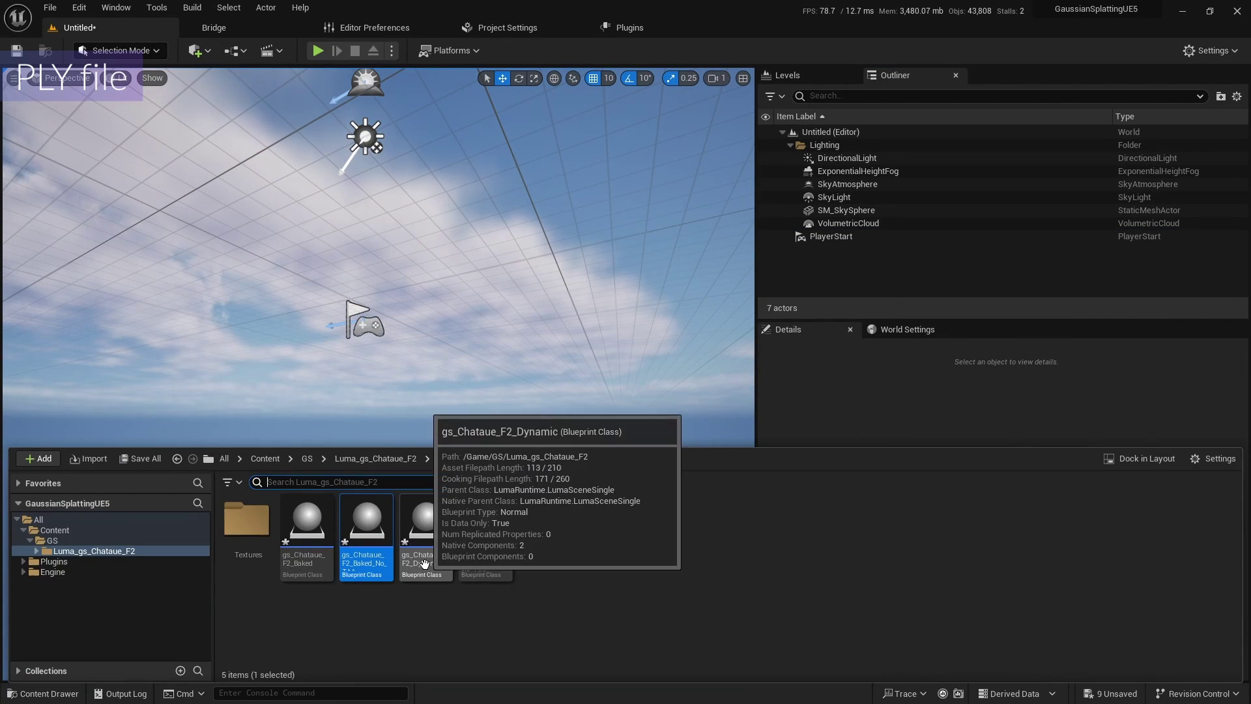
drag(426, 534, 443, 399)
scroll(484, 420, up, 3)
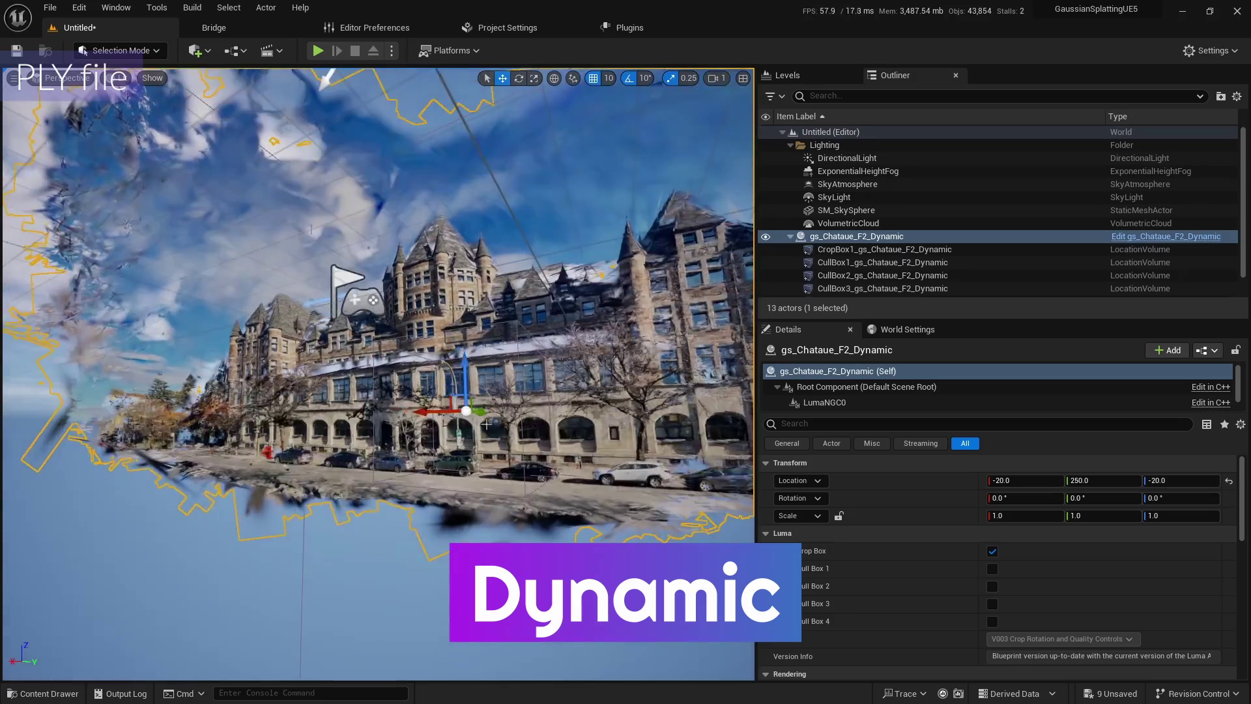
middle_drag(490, 424, 241, 206)
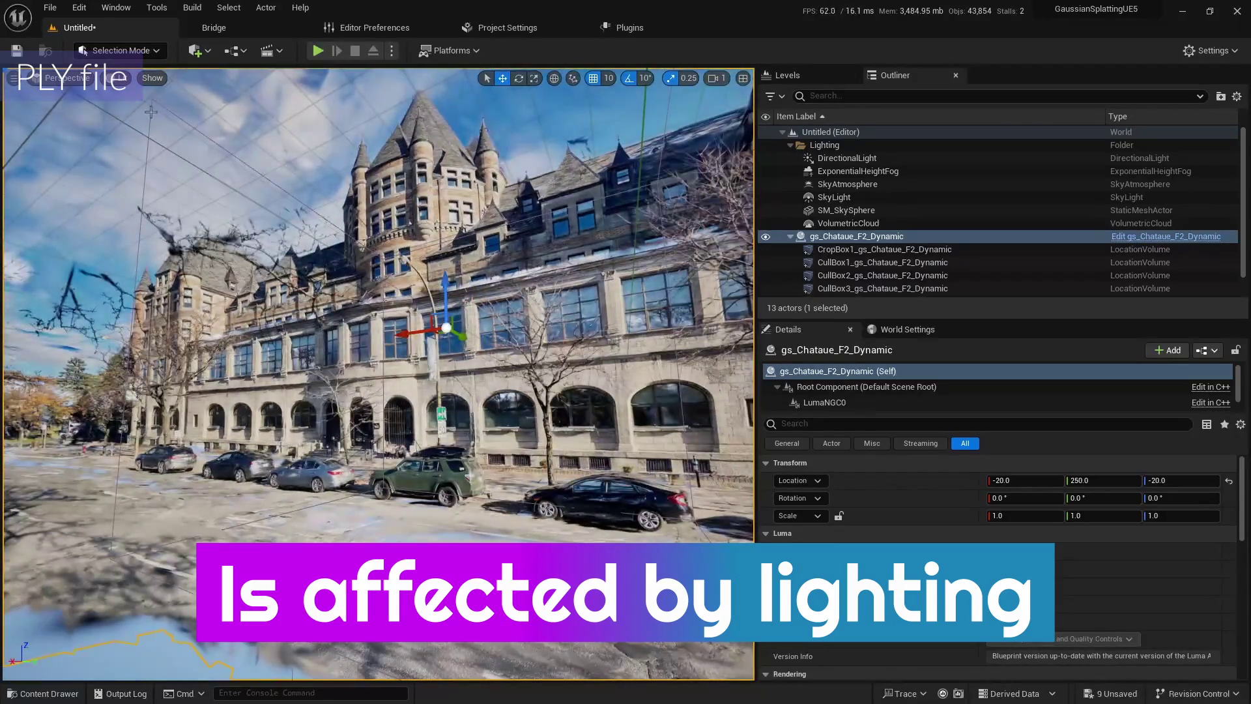
Add a point light to the level in front of the building
click(197, 51)
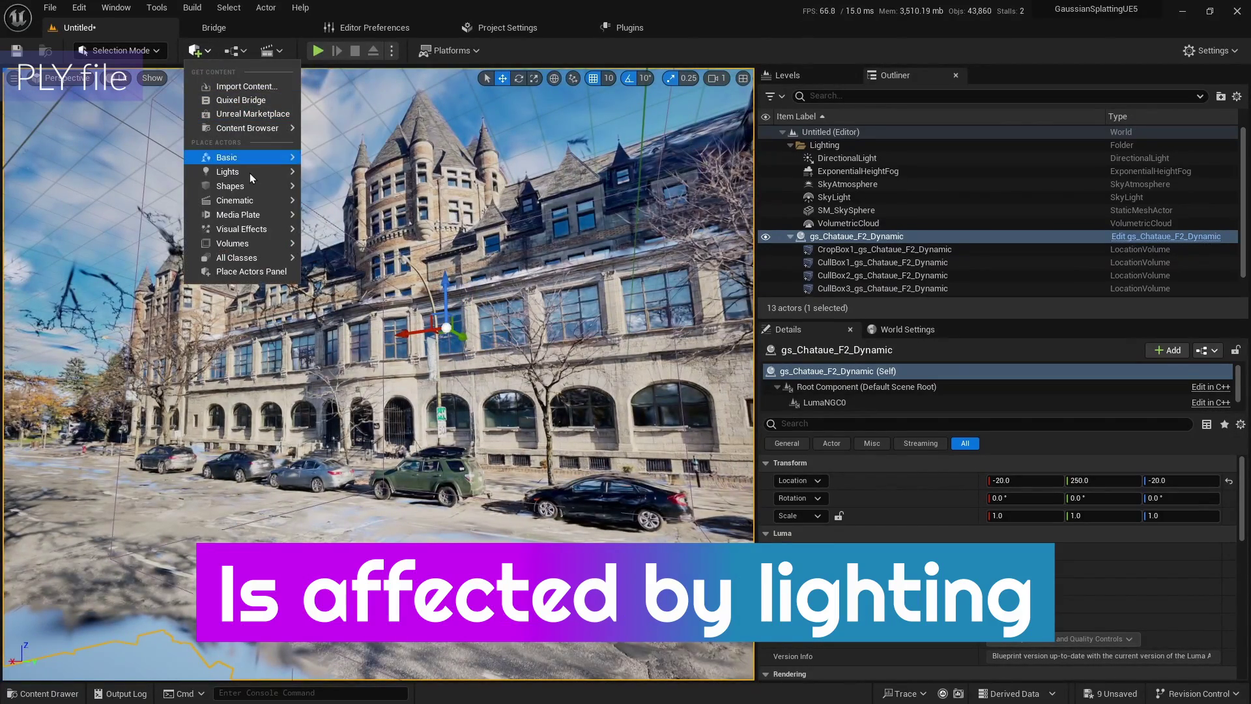
mouse_move(249, 173)
click(356, 195)
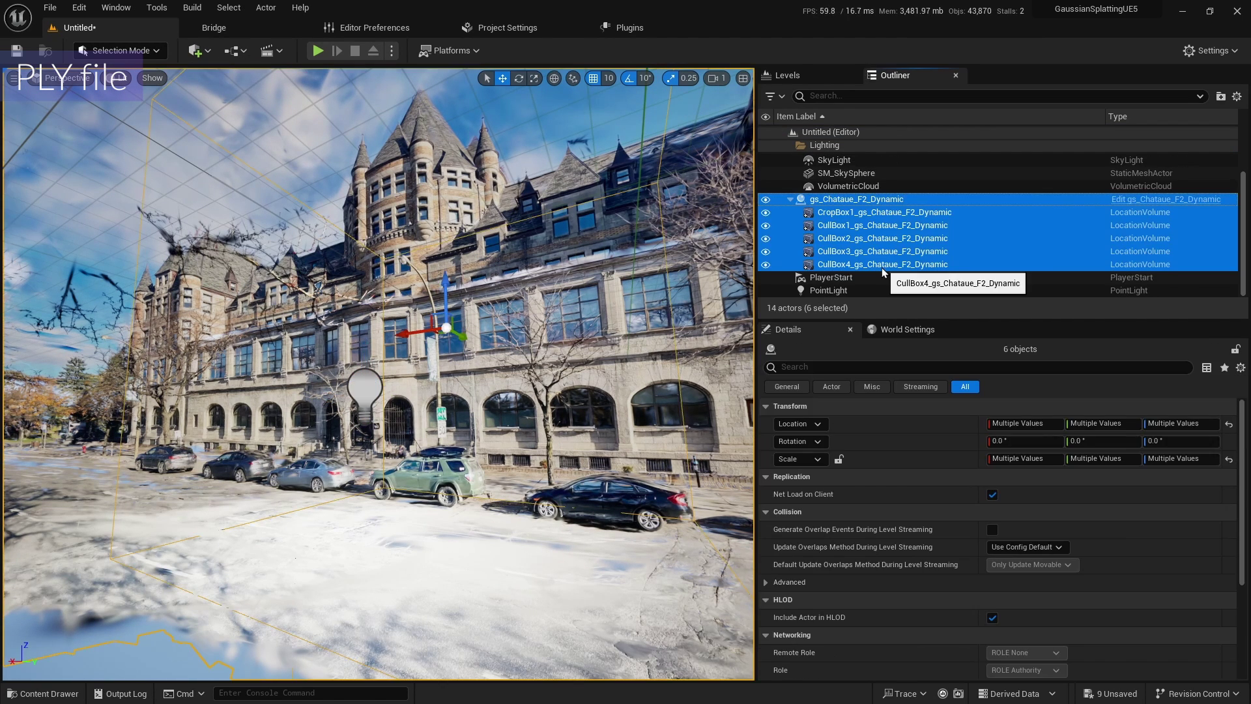
Delete the gs_Chataue_F2_Dynamic actor from the level together with its crop box and four cull boxes
key(Delete)
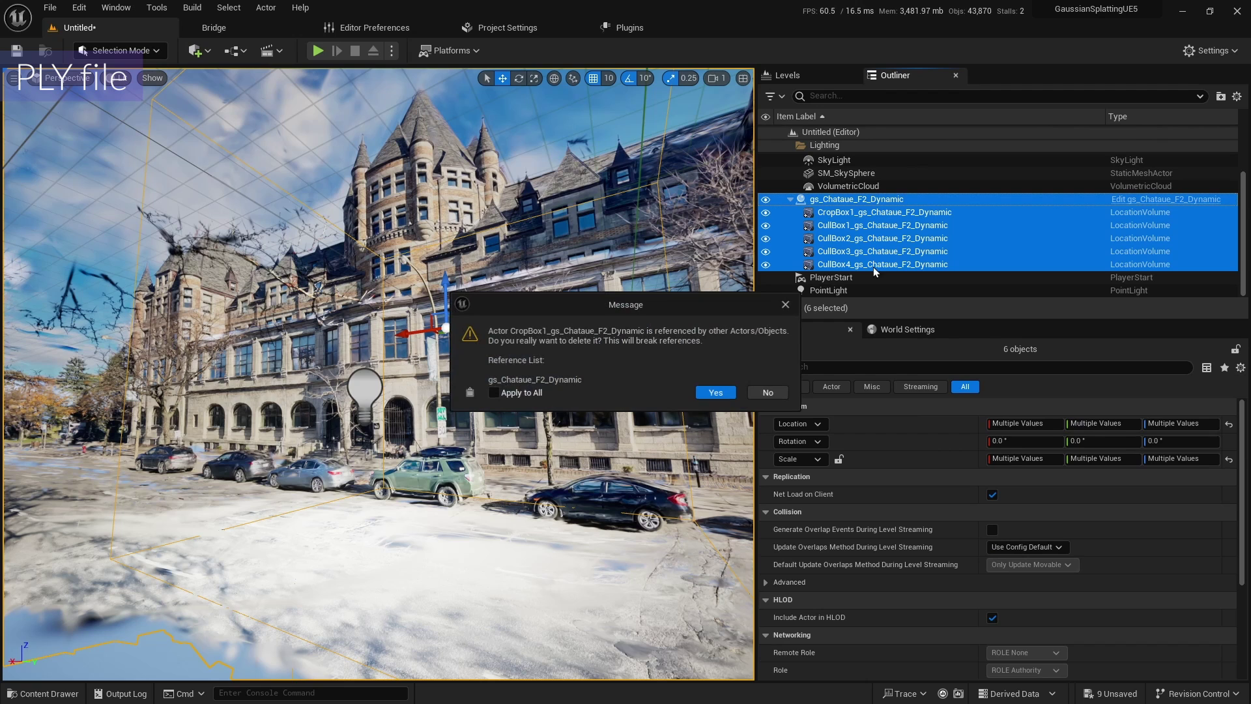
click(717, 394)
Select the gs_Chataue_F2_Dynamic_No_TAA blueprint in the Luma_gs_Chataue_F2 folder
key(ctrl+space)
click(426, 531)
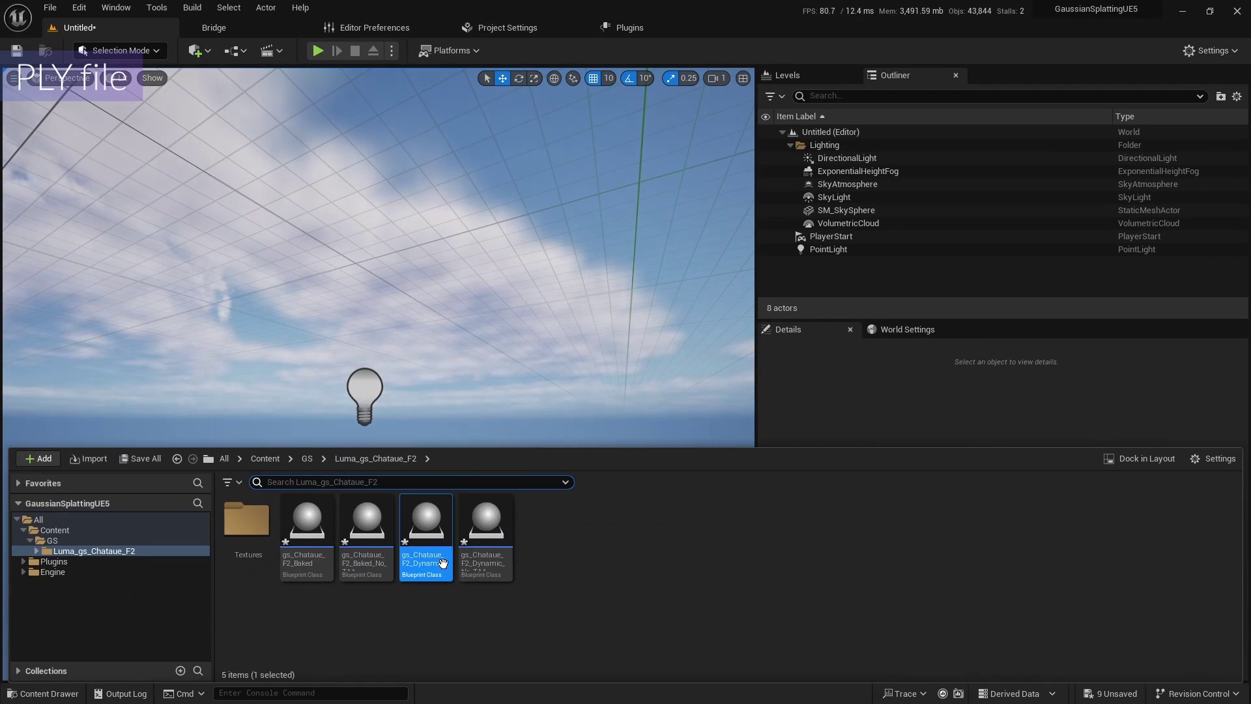
click(490, 564)
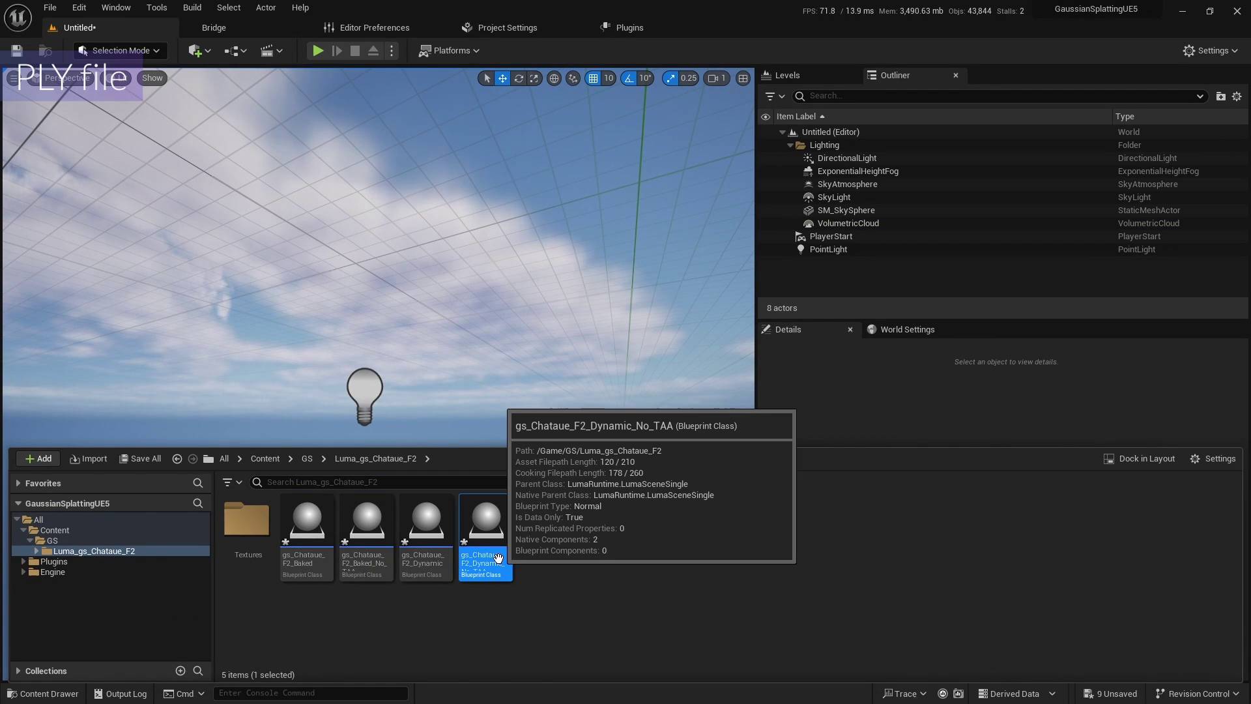